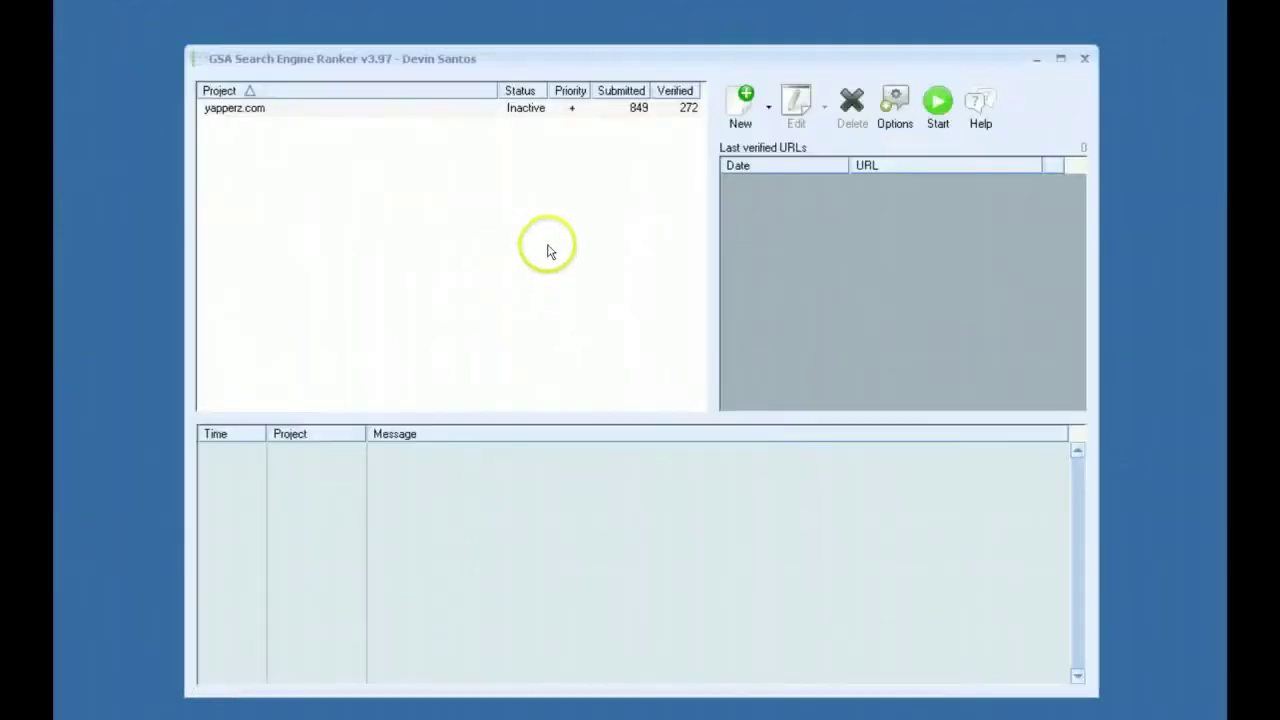
# - Open the program's Advanced settings showing the site list options and save folders
pyautogui.click(893, 105)
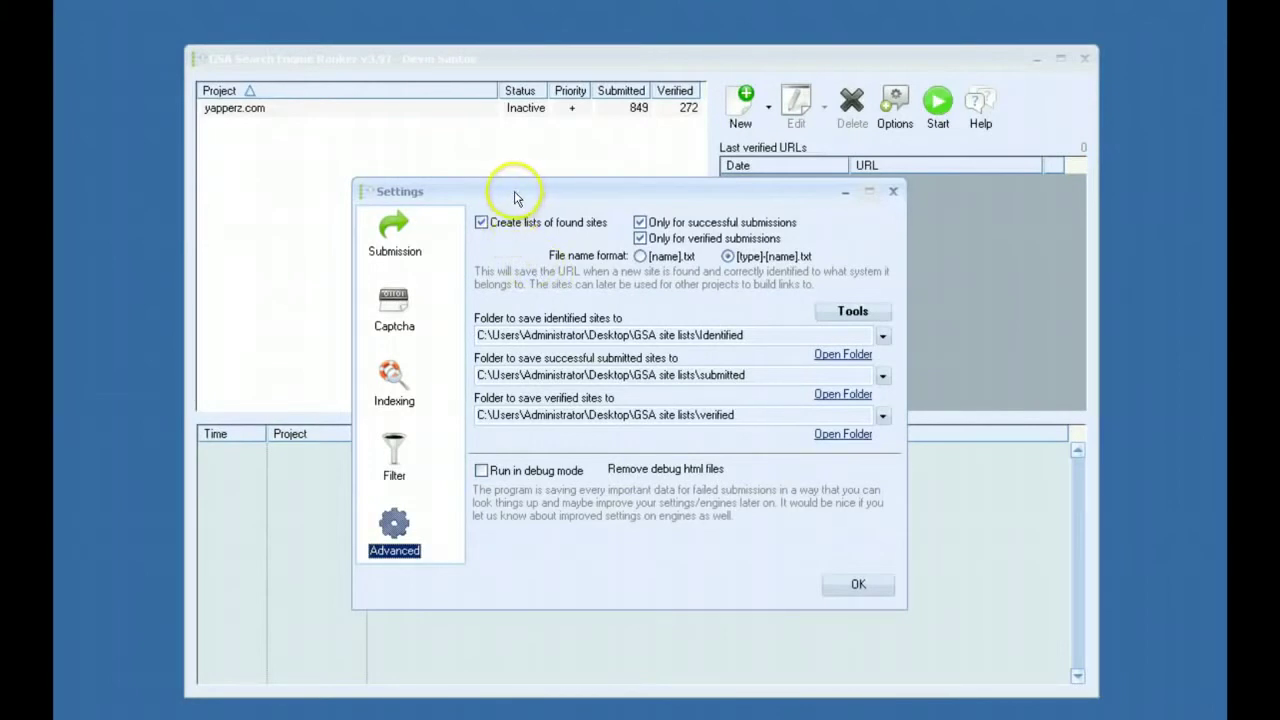
pyautogui.moveTo(516, 198); pyautogui.dragTo(508, 199)
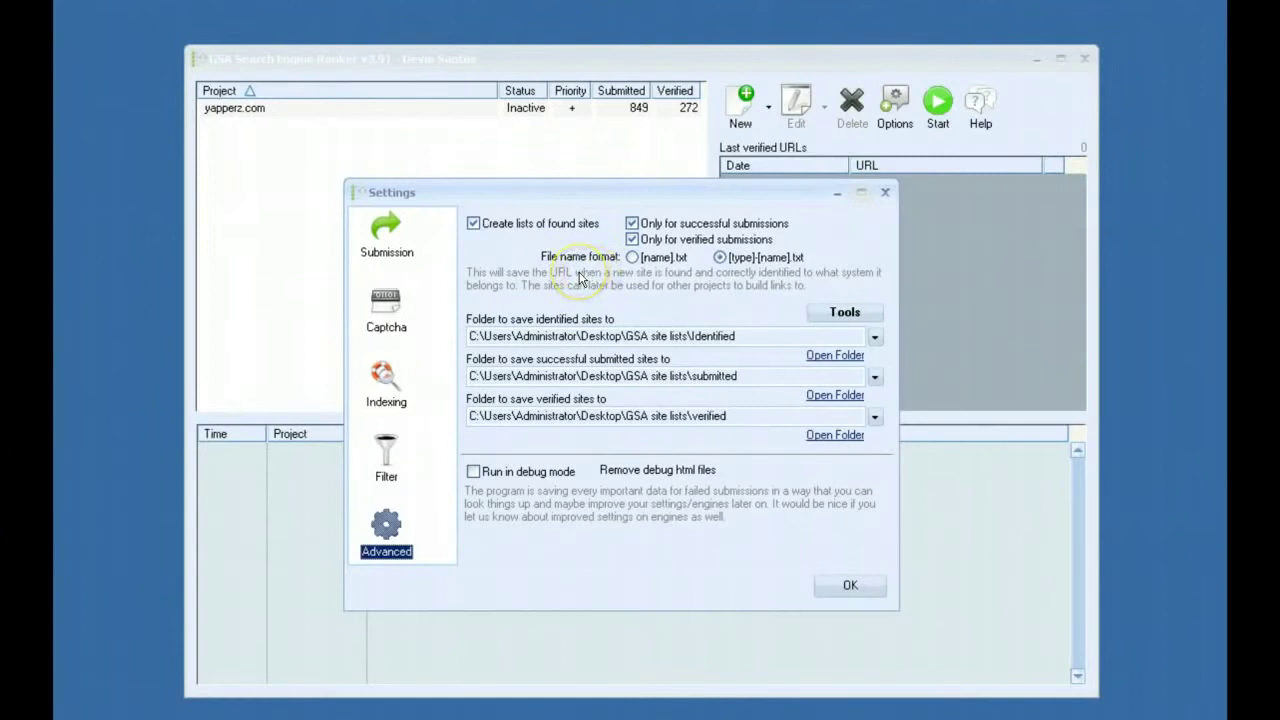
pyautogui.moveTo(570, 192); pyautogui.dragTo(566, 199)
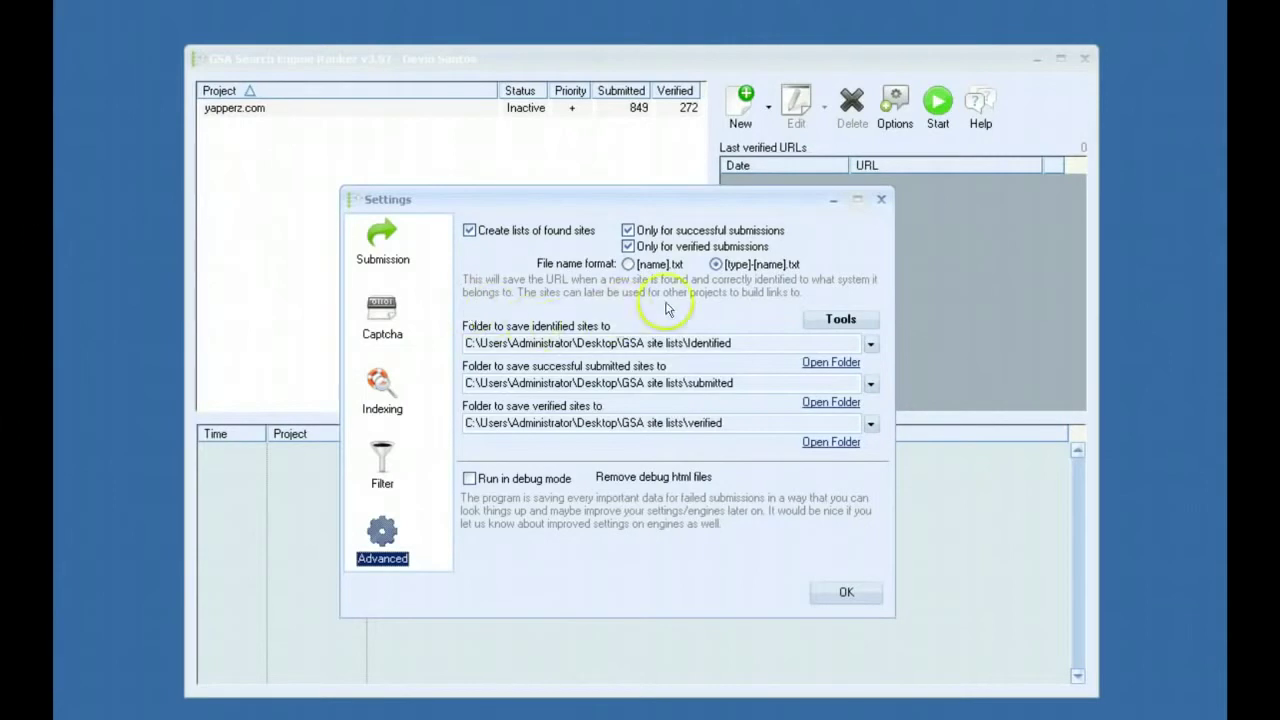
# - Open the folder where verified sites are saved and look through its site list files
pyautogui.click(830, 442)
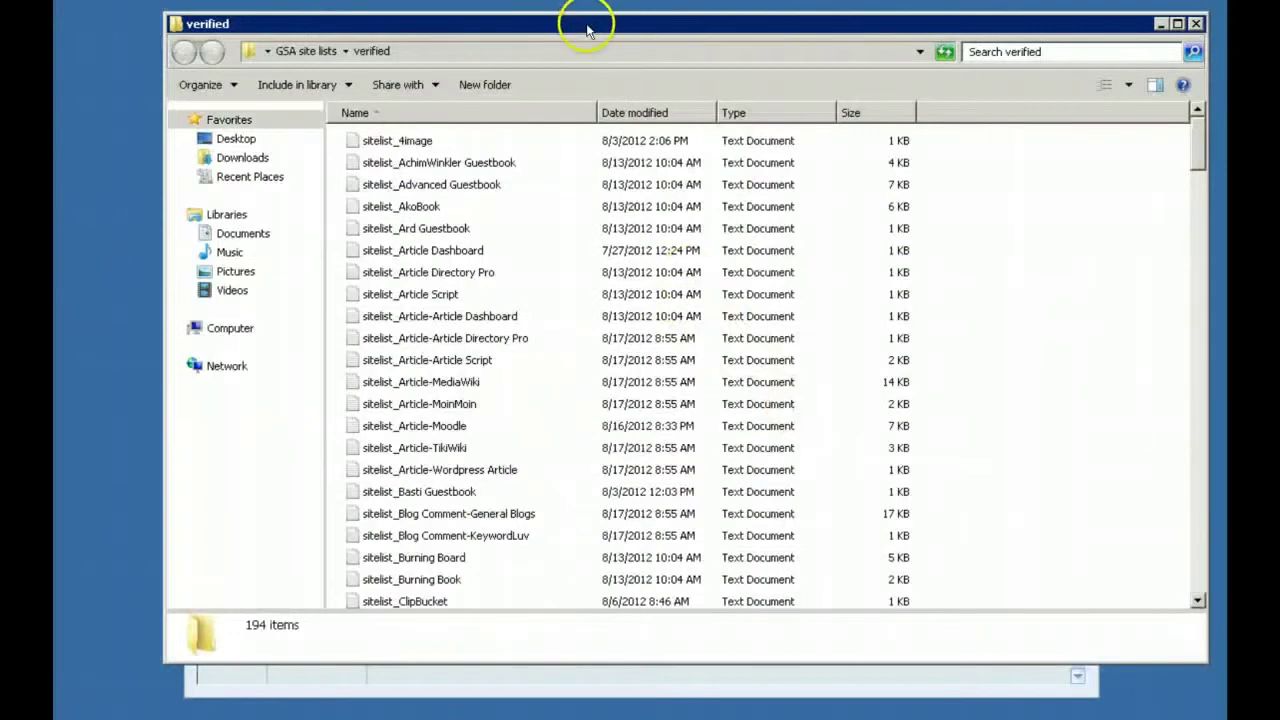
pyautogui.moveTo(588, 30); pyautogui.dragTo(584, 68)
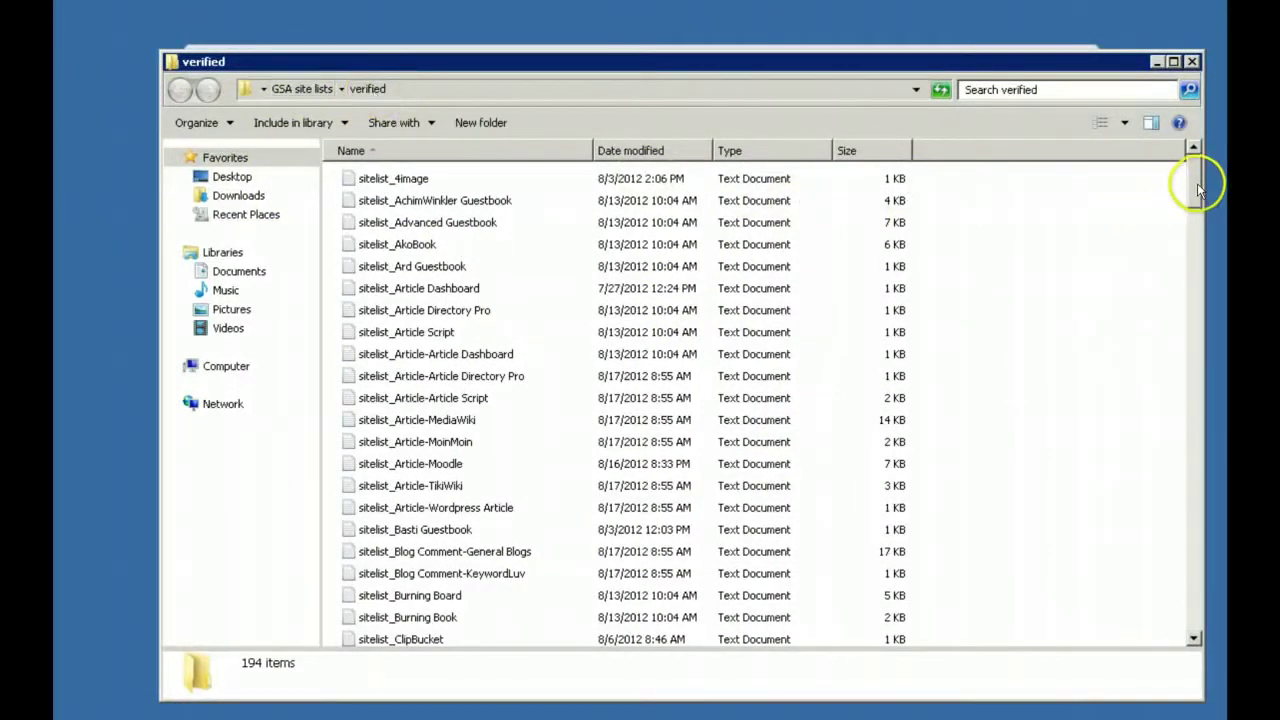
pyautogui.moveTo(1196, 178); pyautogui.dragTo(1172, 504)
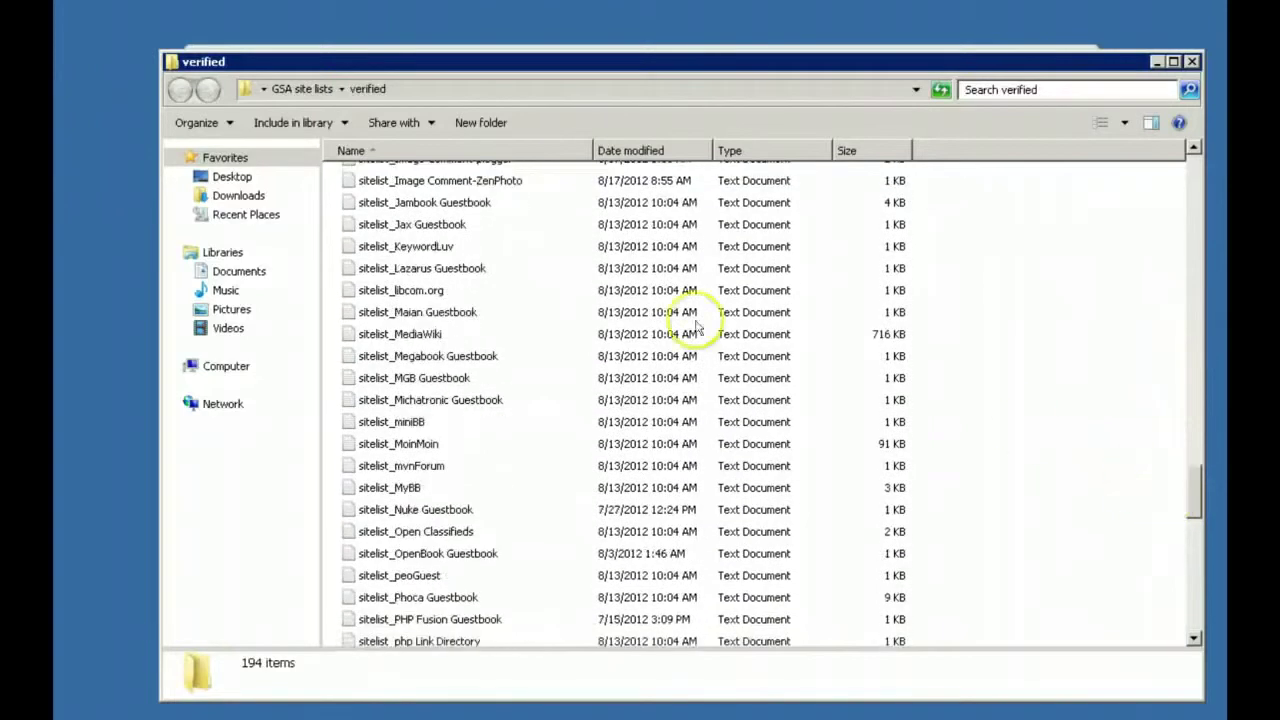
# - Open the sitelist_MediaWiki text file from the verified folder, look through its URLs, and close the file and folder
pyautogui.click(411, 340)
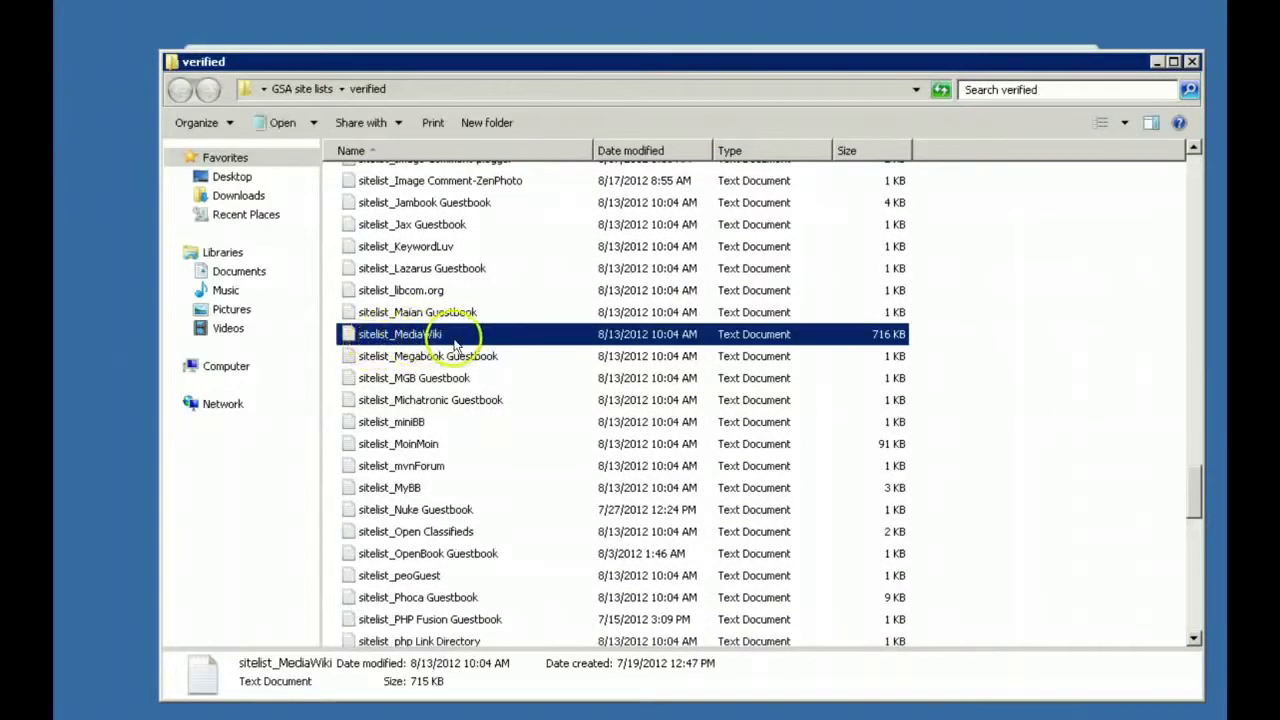
pyautogui.doubleClick(440, 340)
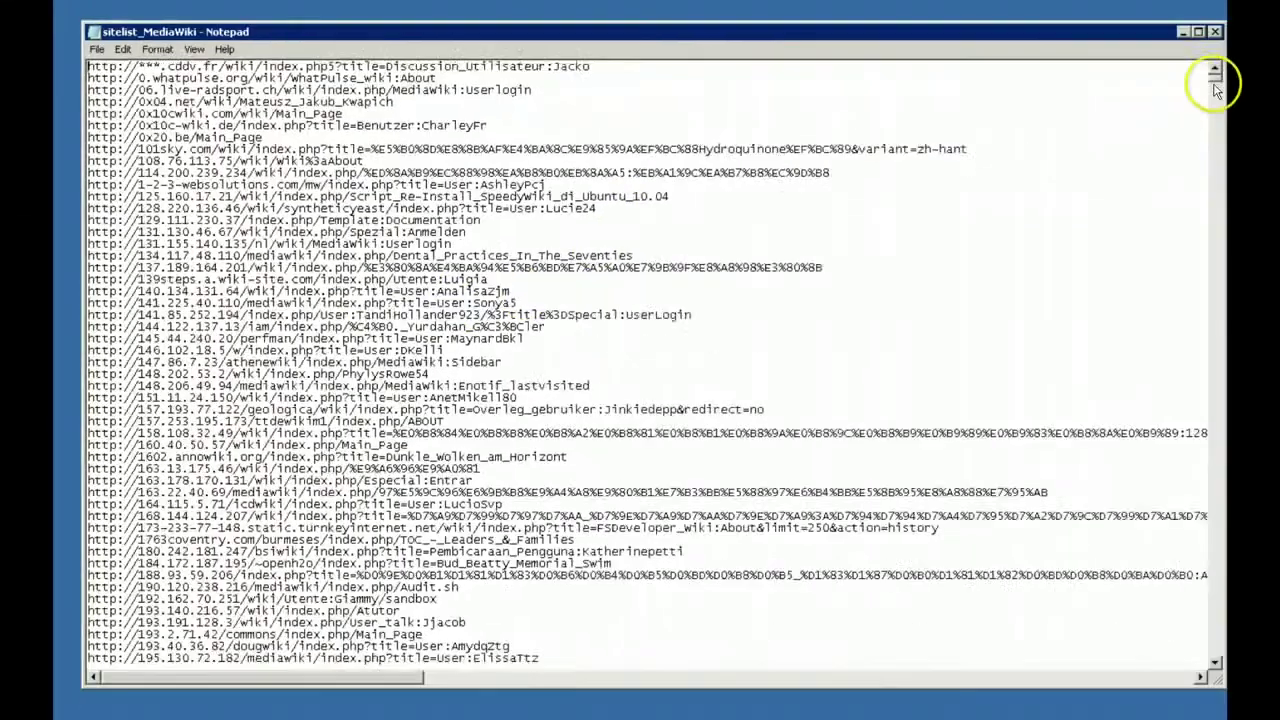
pyautogui.moveTo(1220, 83); pyautogui.dragTo(1212, 215)
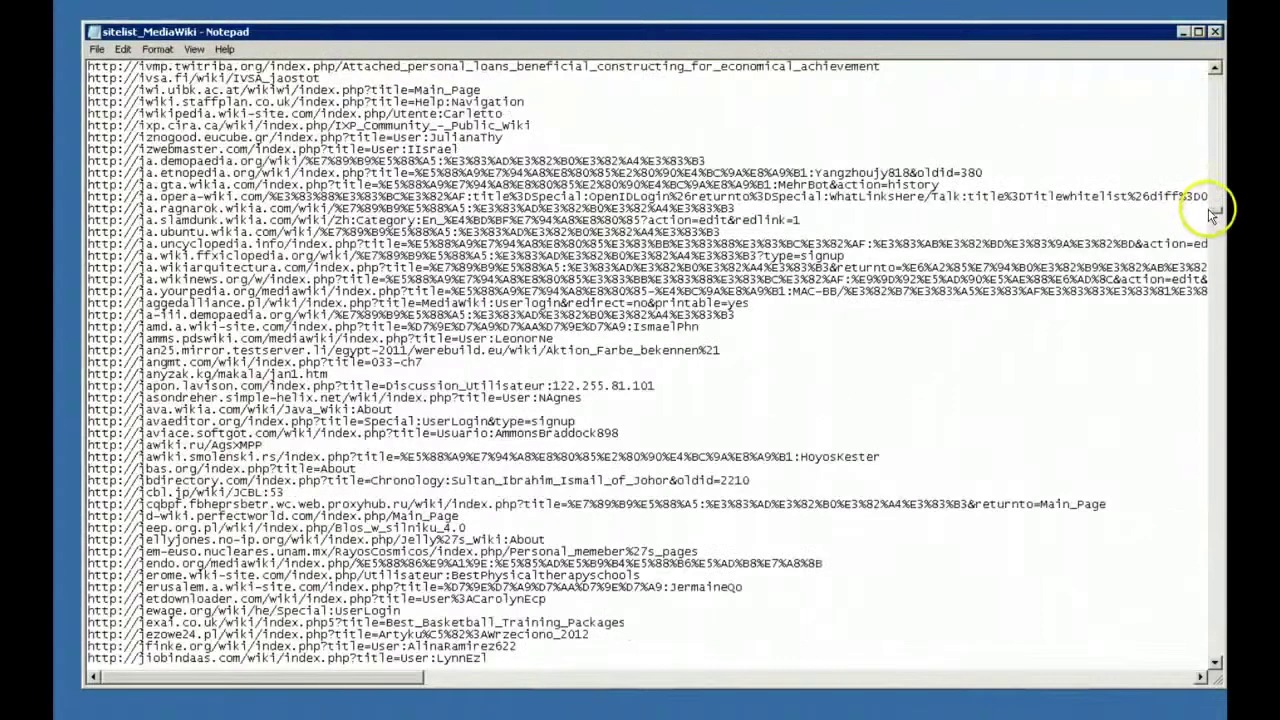
pyautogui.click(1216, 33)
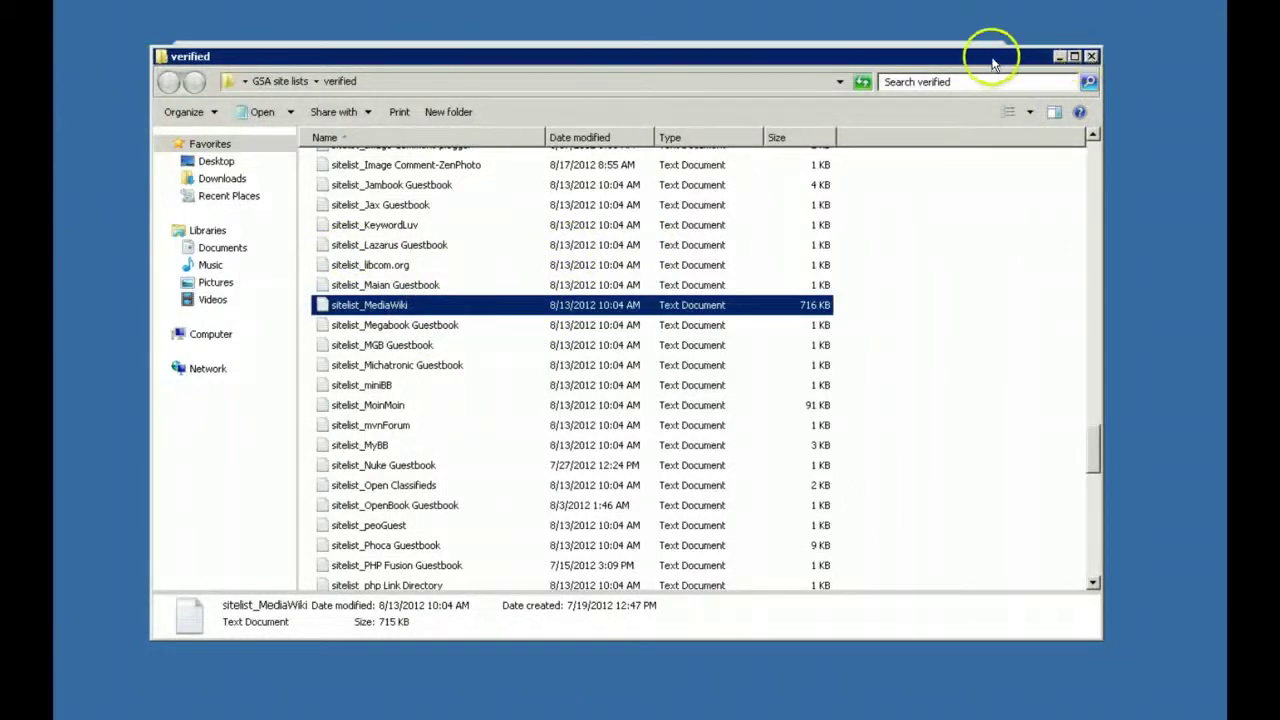
pyautogui.moveTo(976, 58); pyautogui.dragTo(952, 22)
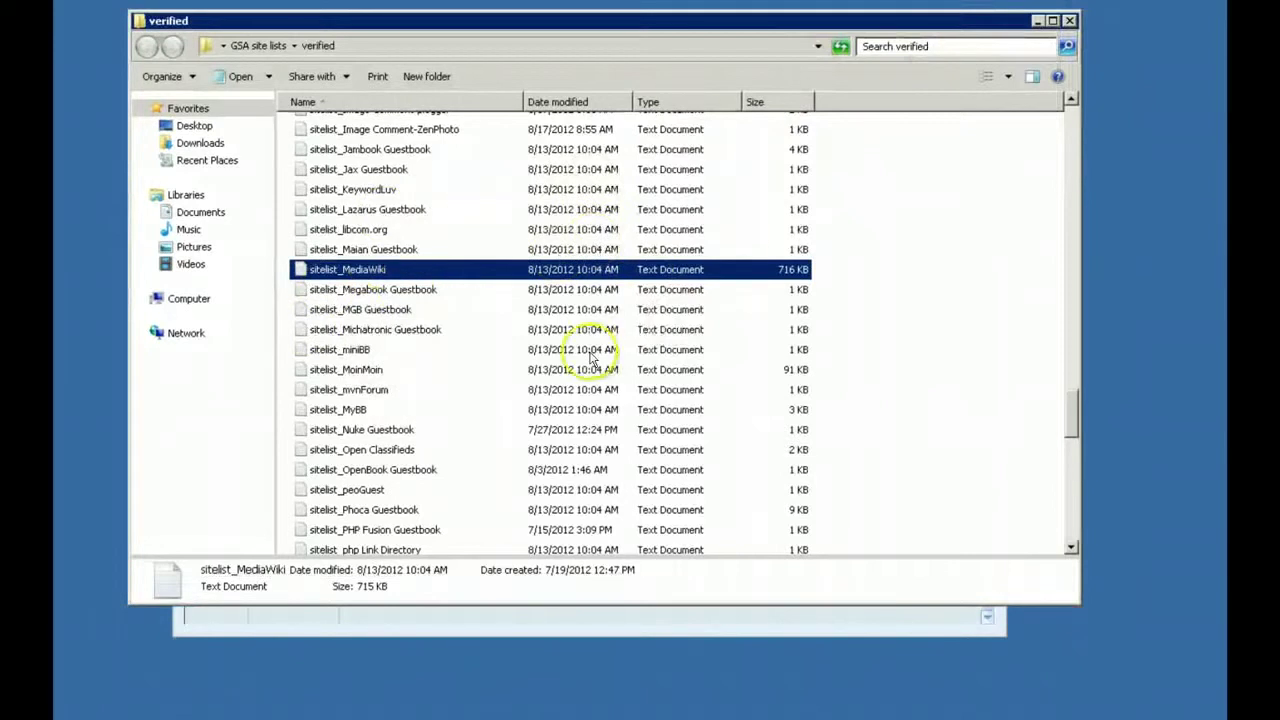
pyautogui.click(1069, 20)
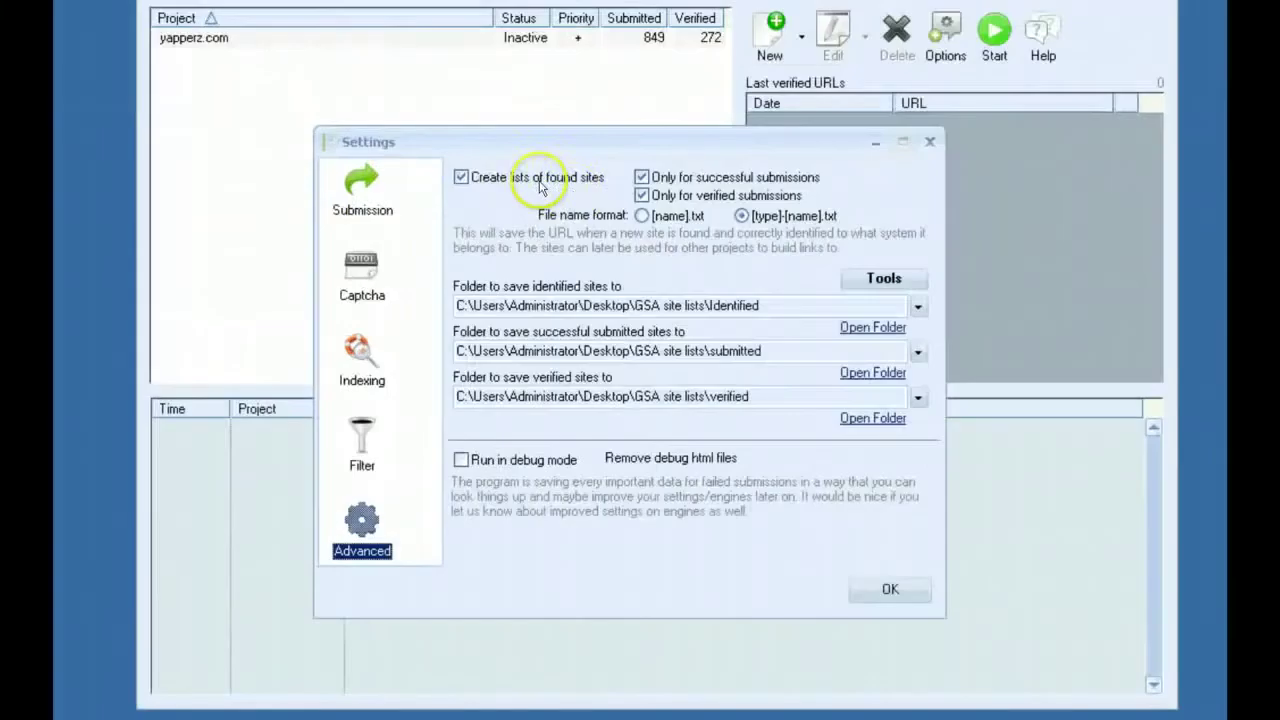
pyautogui.doubleClick(500, 178)
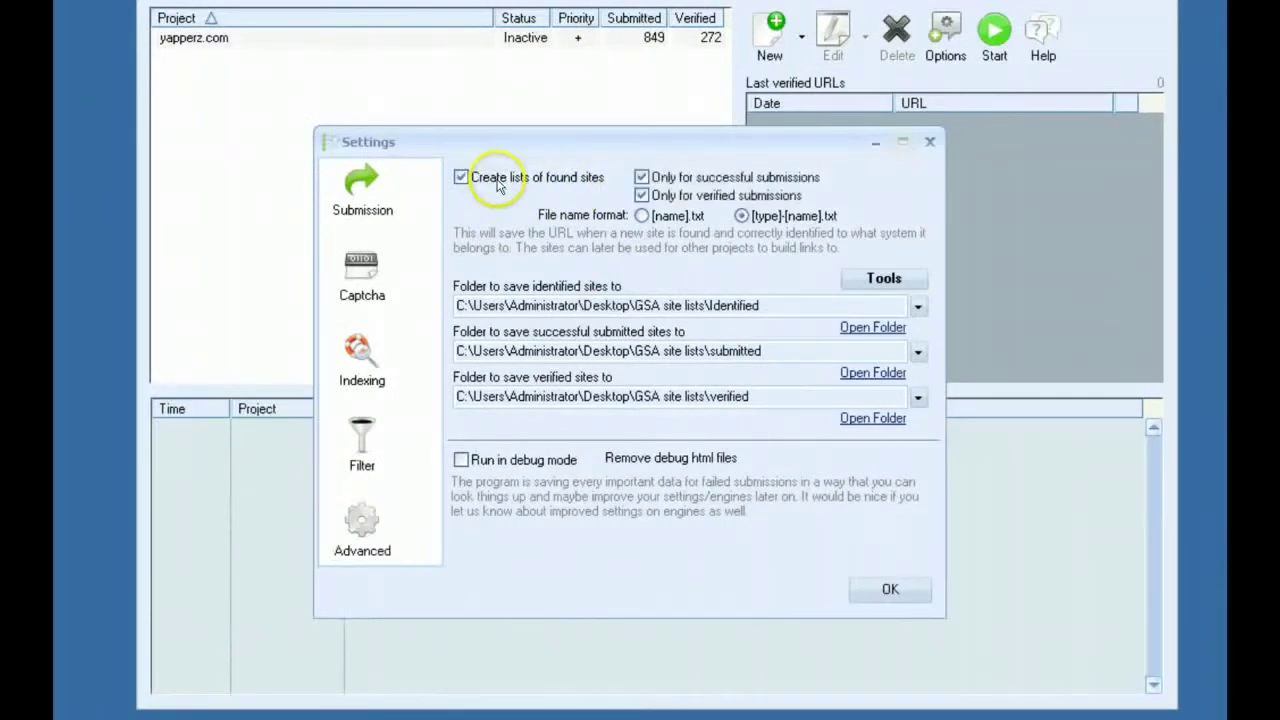
pyautogui.click(641, 178)
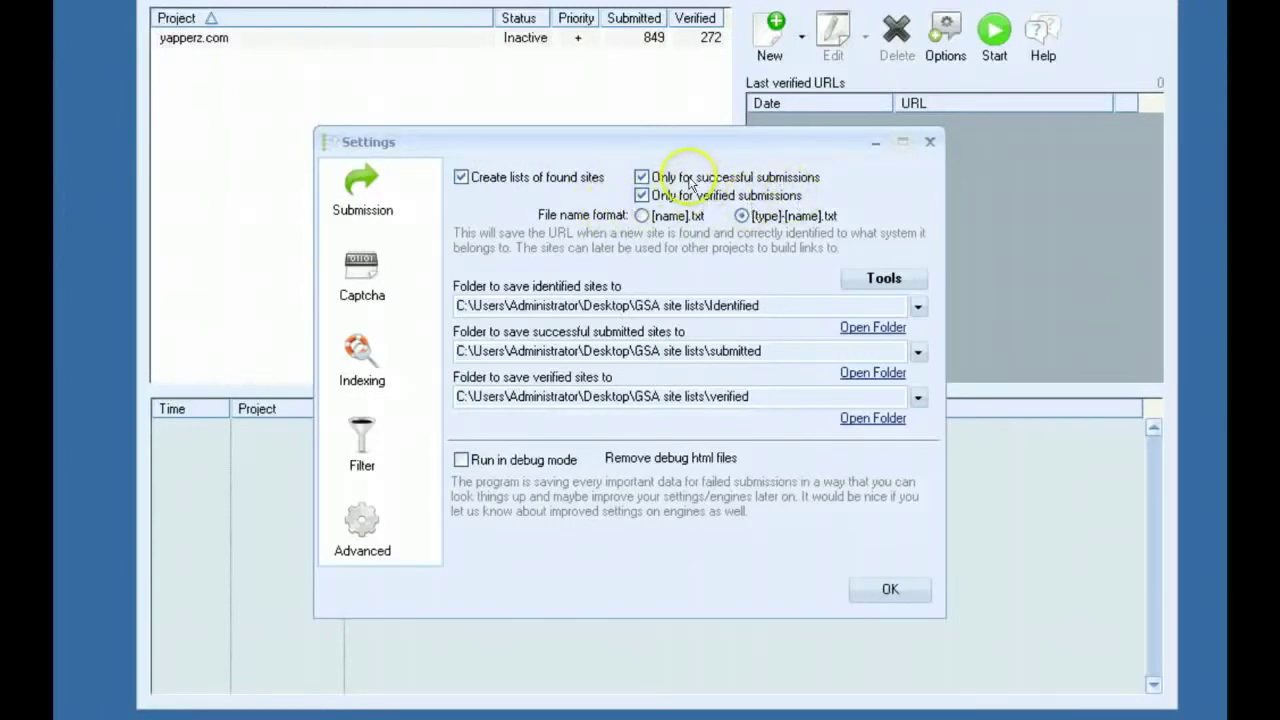
# - View the available folders for saving verified sites and cancel the folder choice
pyautogui.click(918, 399)
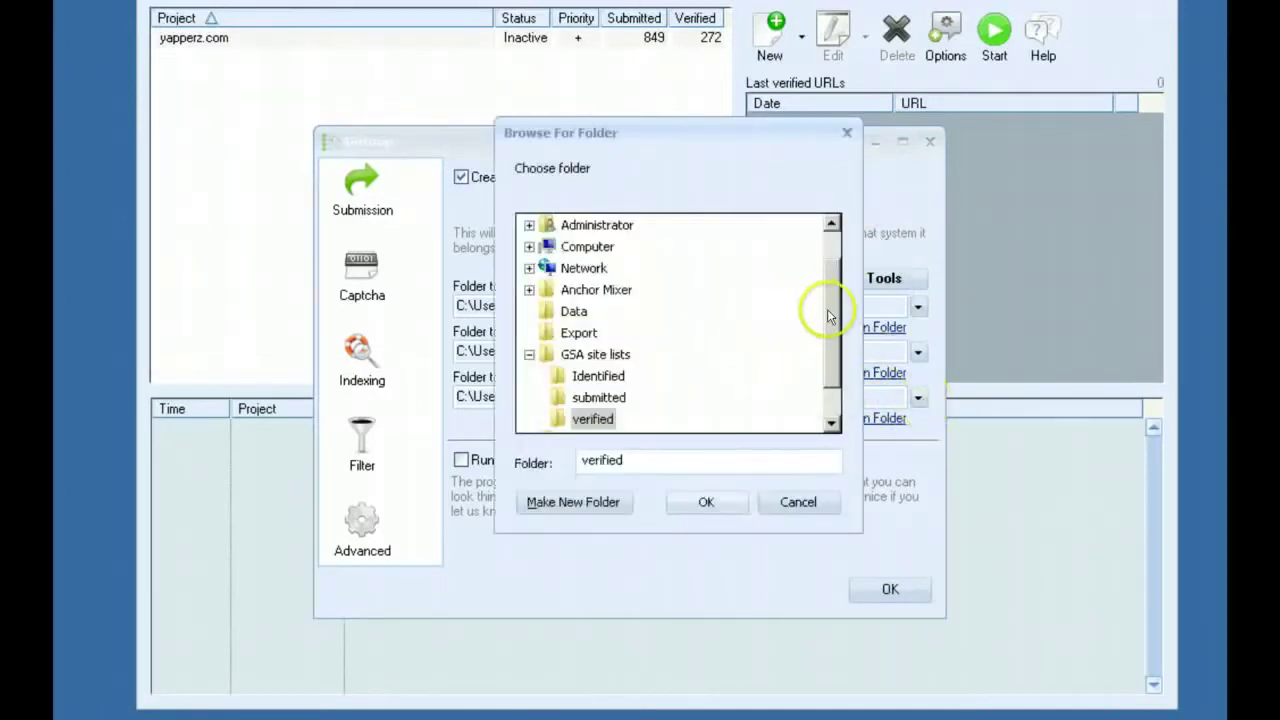
pyautogui.moveTo(823, 309); pyautogui.dragTo(823, 366)
pyautogui.scroll(2, 838, 245)
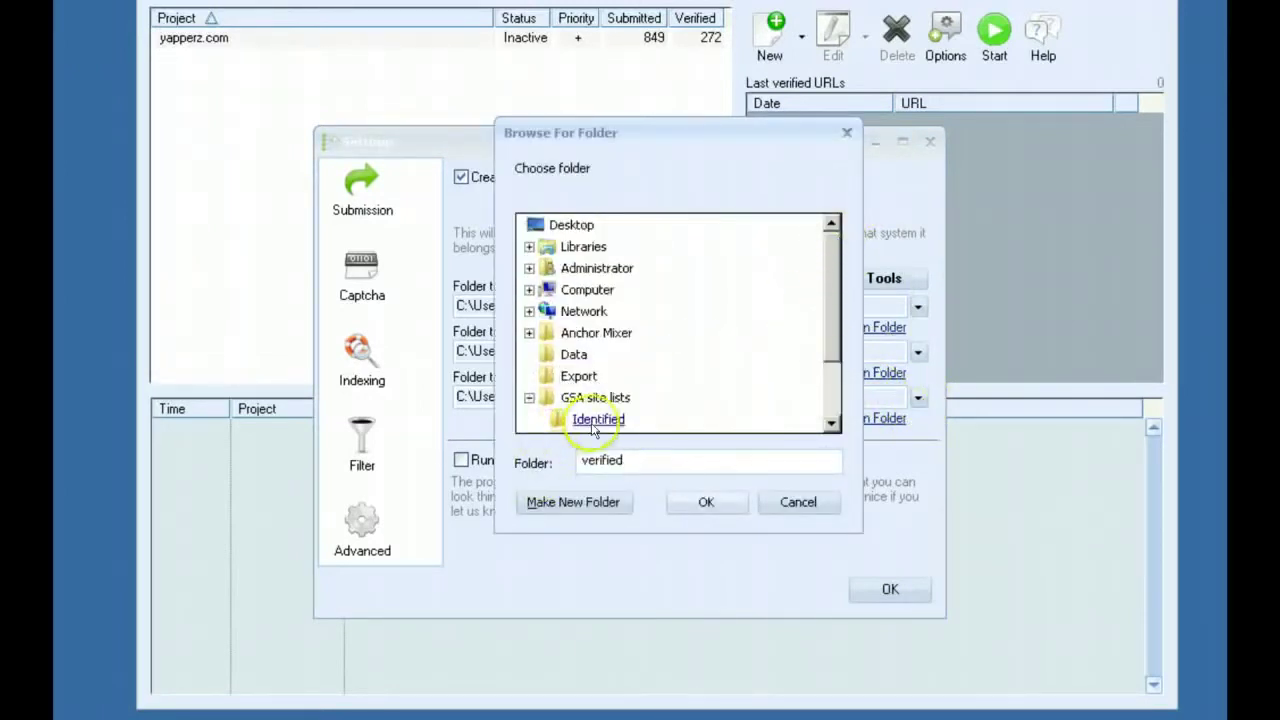
pyautogui.click(796, 505)
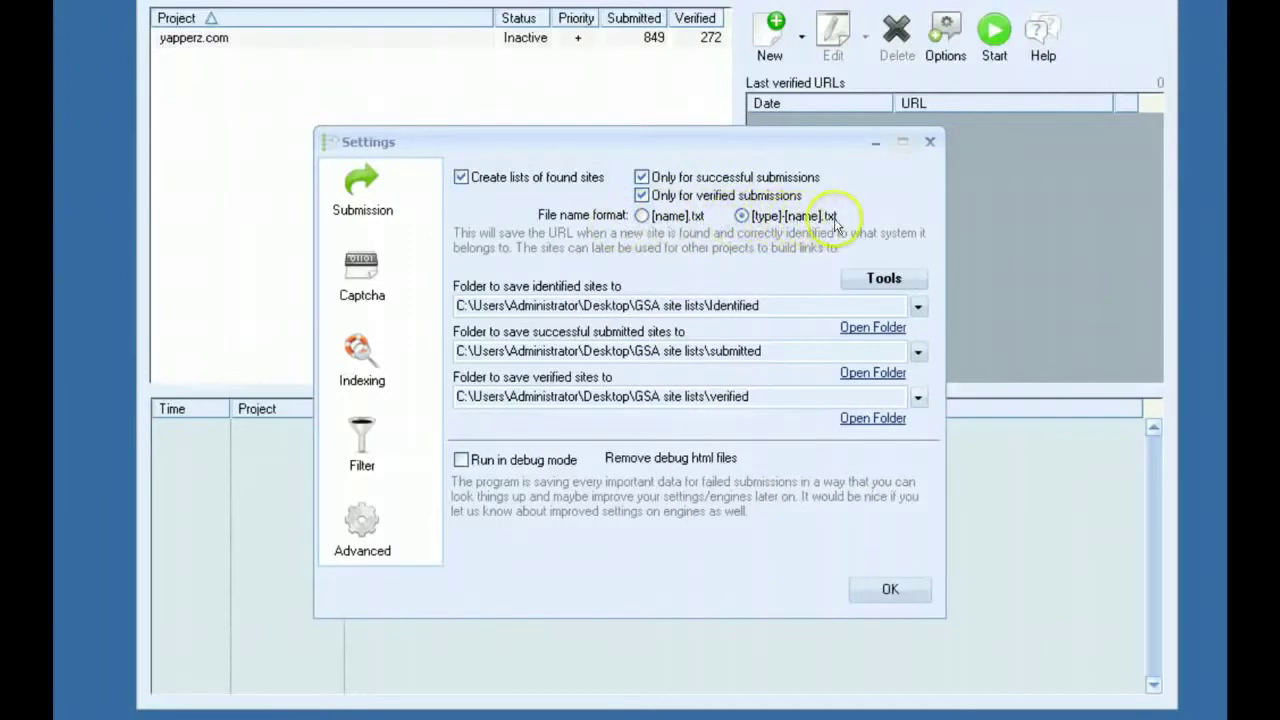
# - Check the site list files in the folder for identified sites and close that folder
pyautogui.click(866, 418)
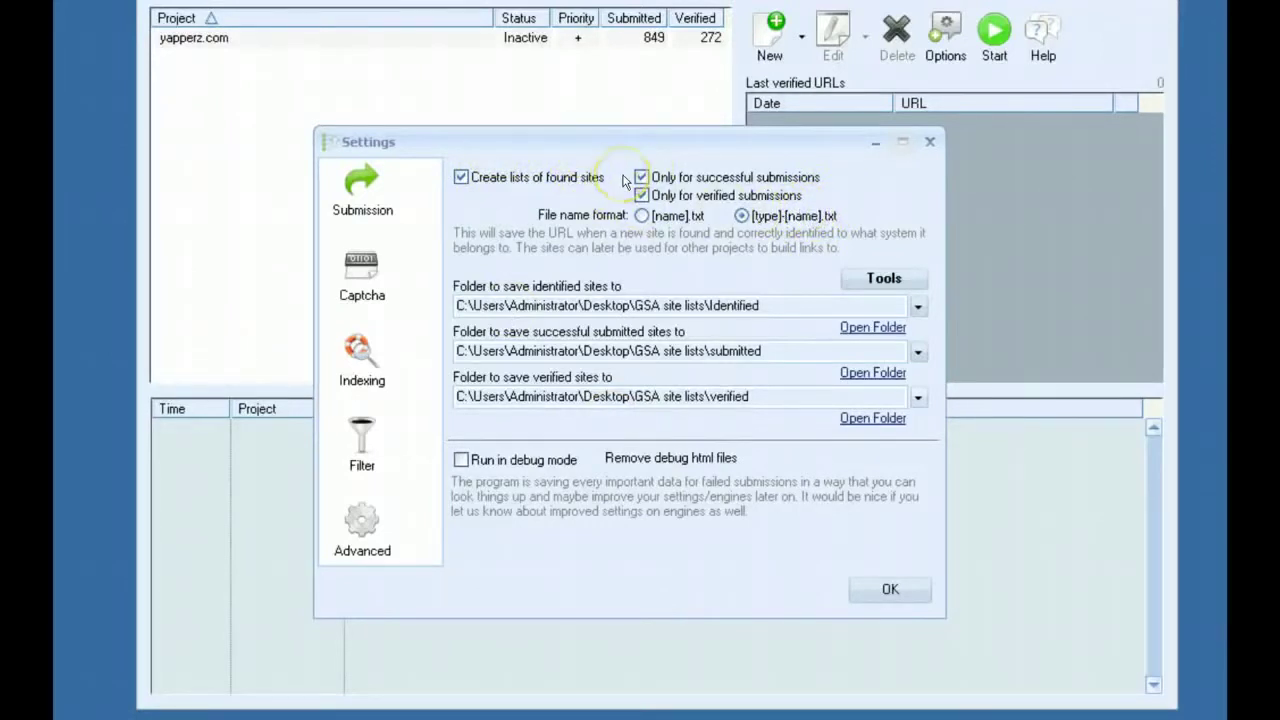
pyautogui.click(880, 283)
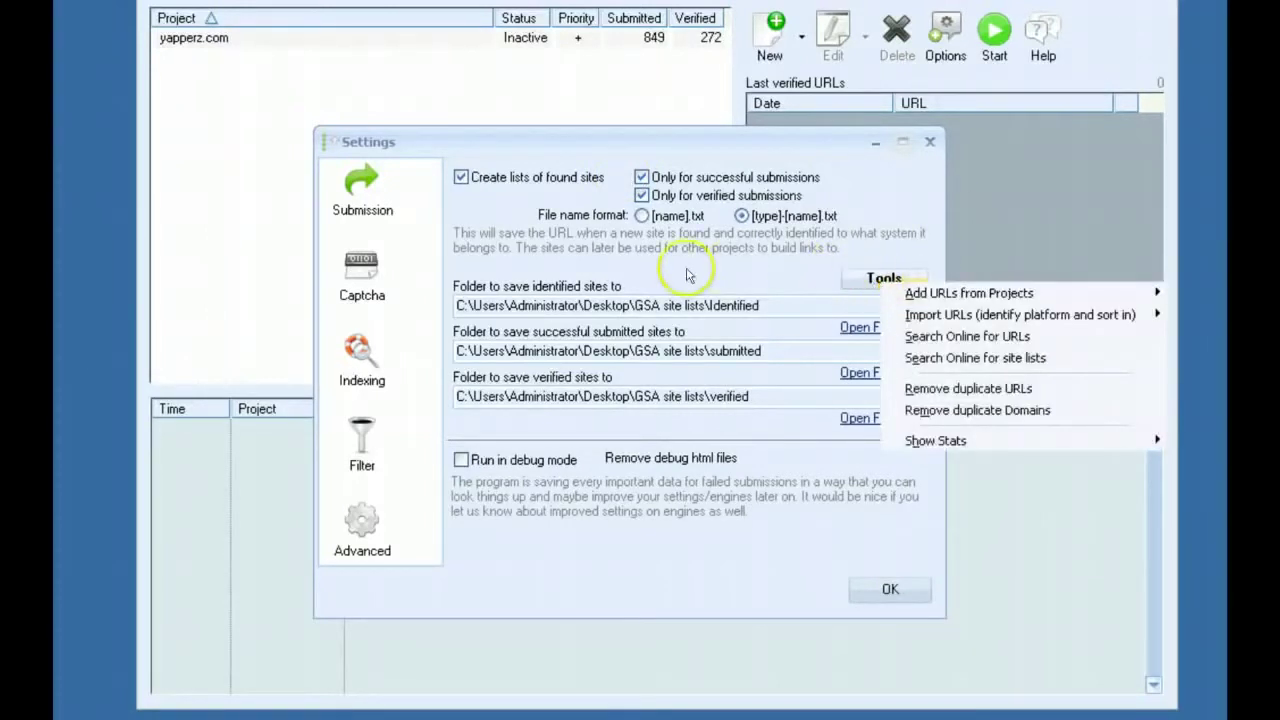
pyautogui.click(610, 285)
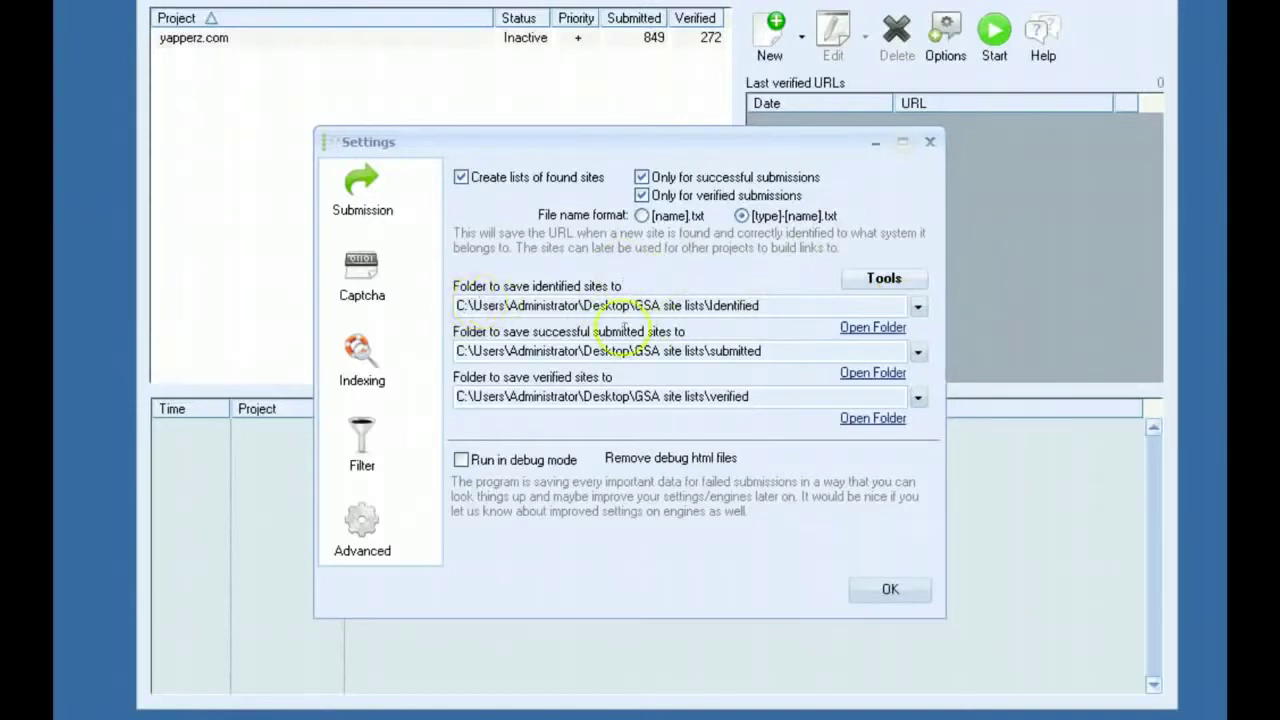
pyautogui.click(849, 326)
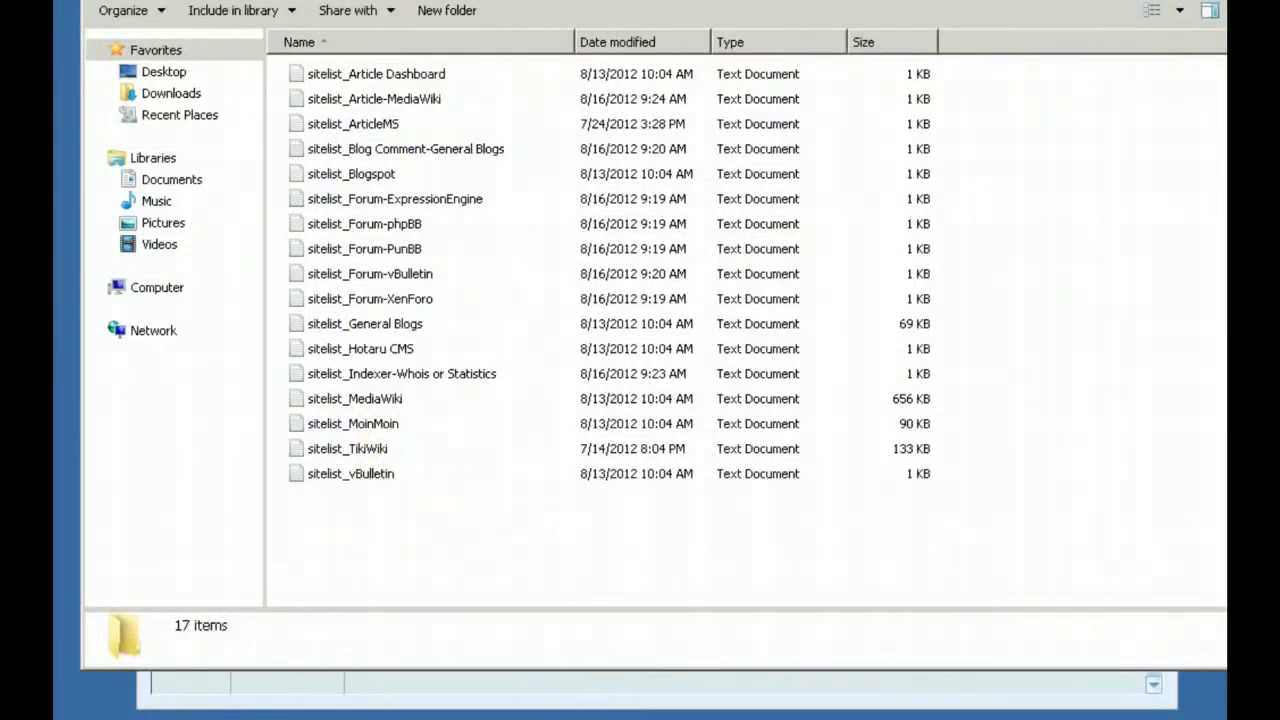
pyautogui.hotkey('alt', 'F4')
# - Start importing URLs from the Moodle text file, with platforms identified and sorted into the site lists
pyautogui.click(880, 278)
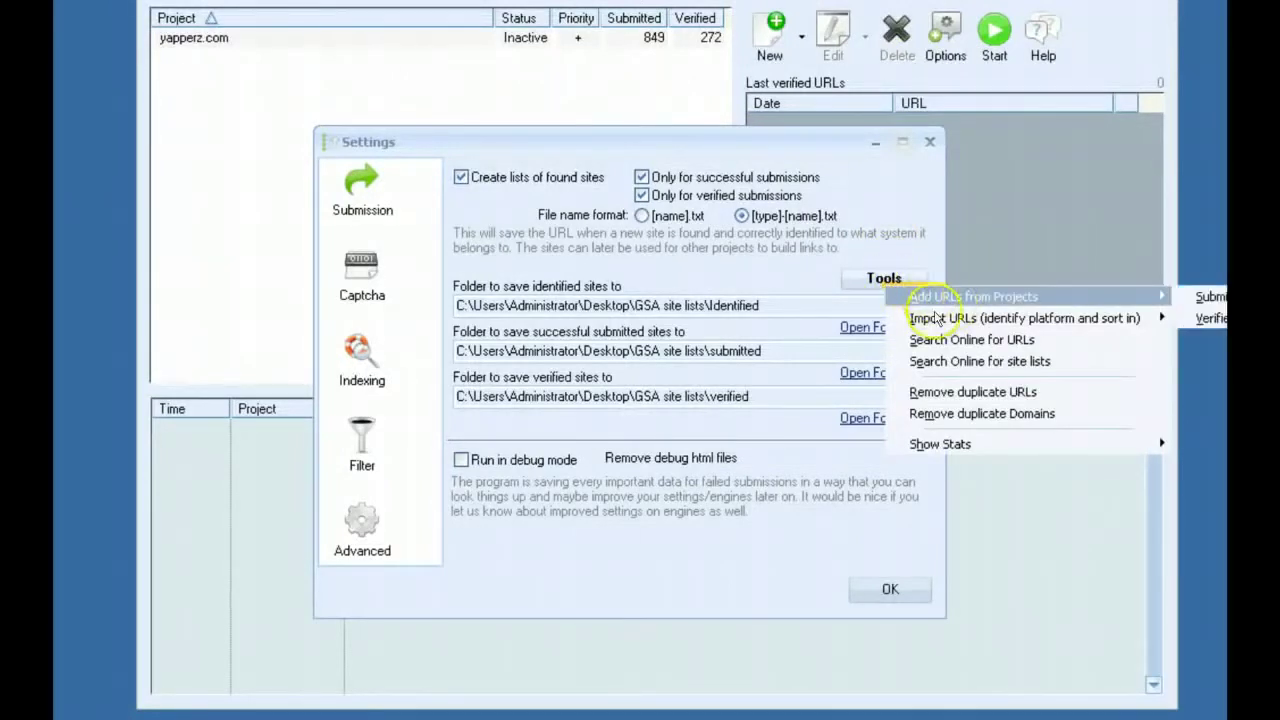
pyautogui.moveTo(938, 318)
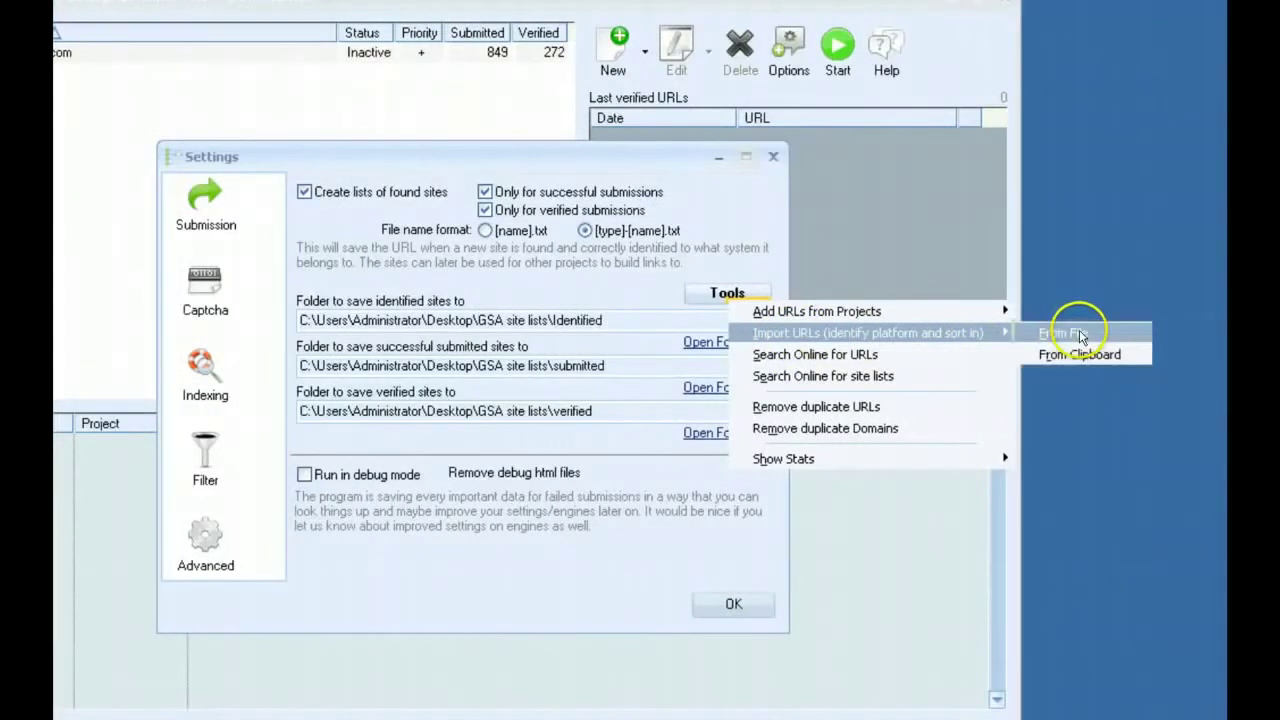
pyautogui.click(1078, 334)
pyautogui.click(430, 375)
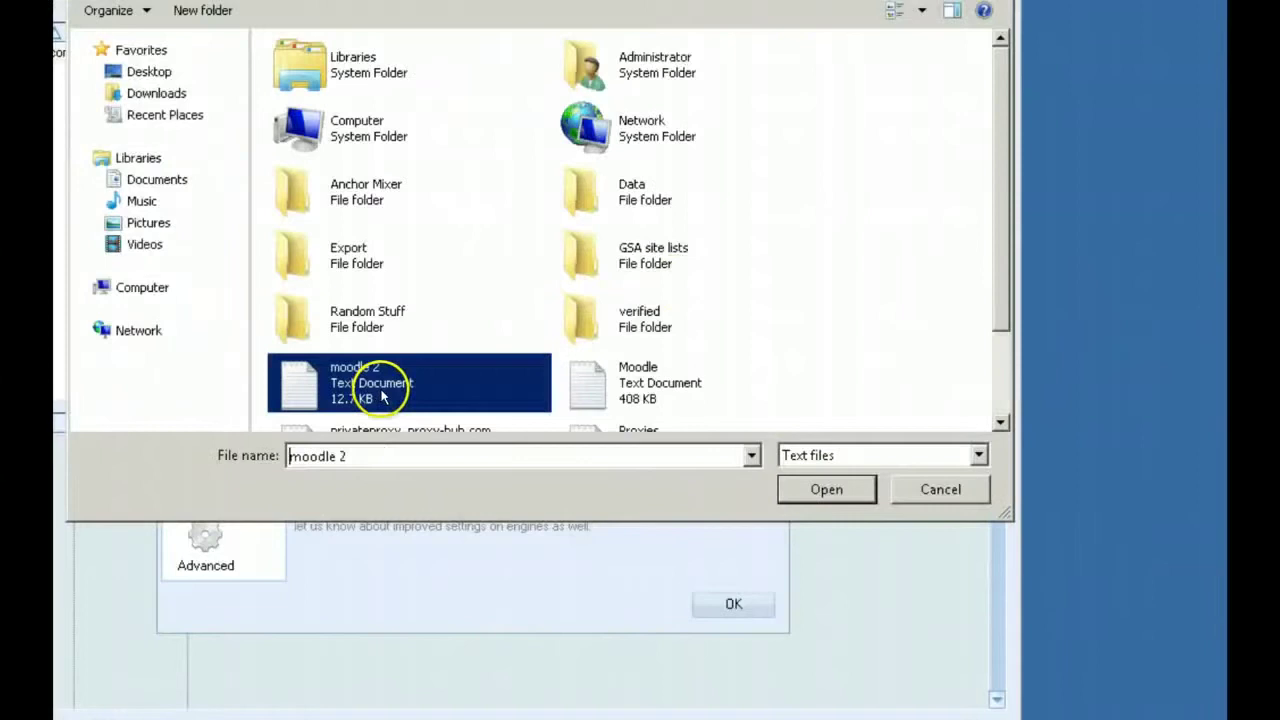
pyautogui.click(616, 390)
pyautogui.click(822, 490)
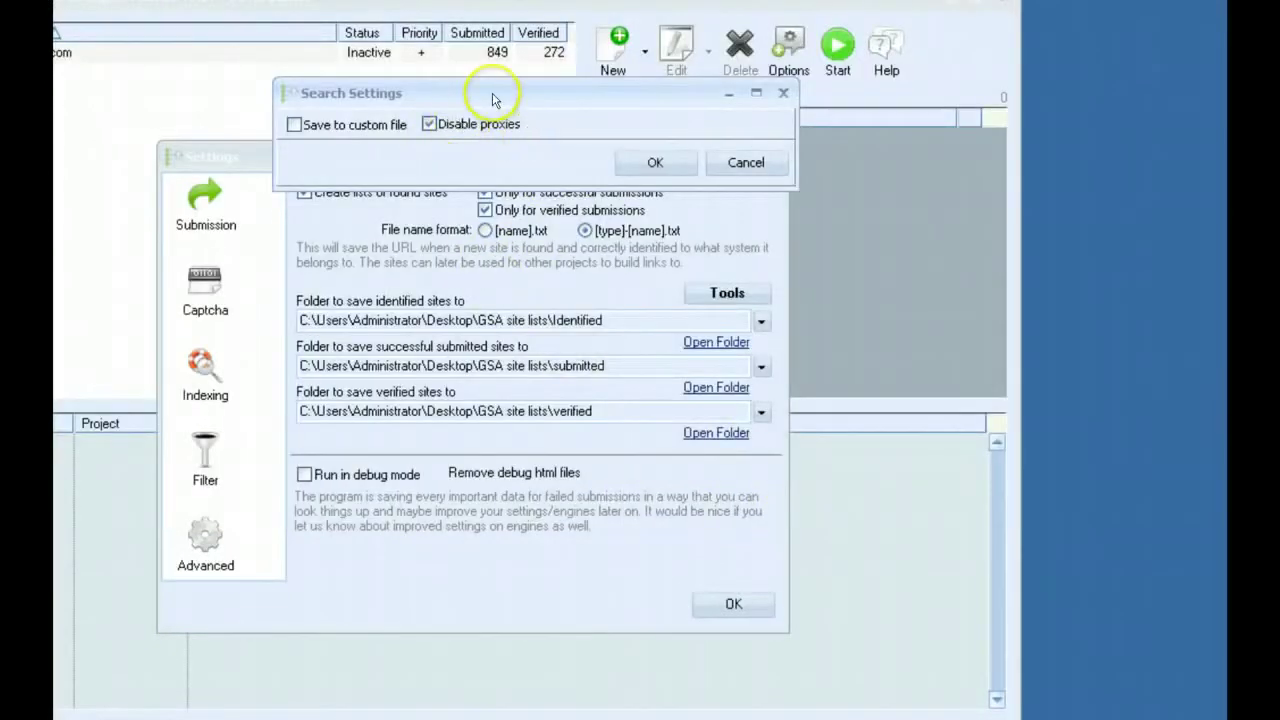
# - View the option to save the imported URLs to a custom file, and cancel the import
pyautogui.moveTo(492, 100); pyautogui.dragTo(459, 256)
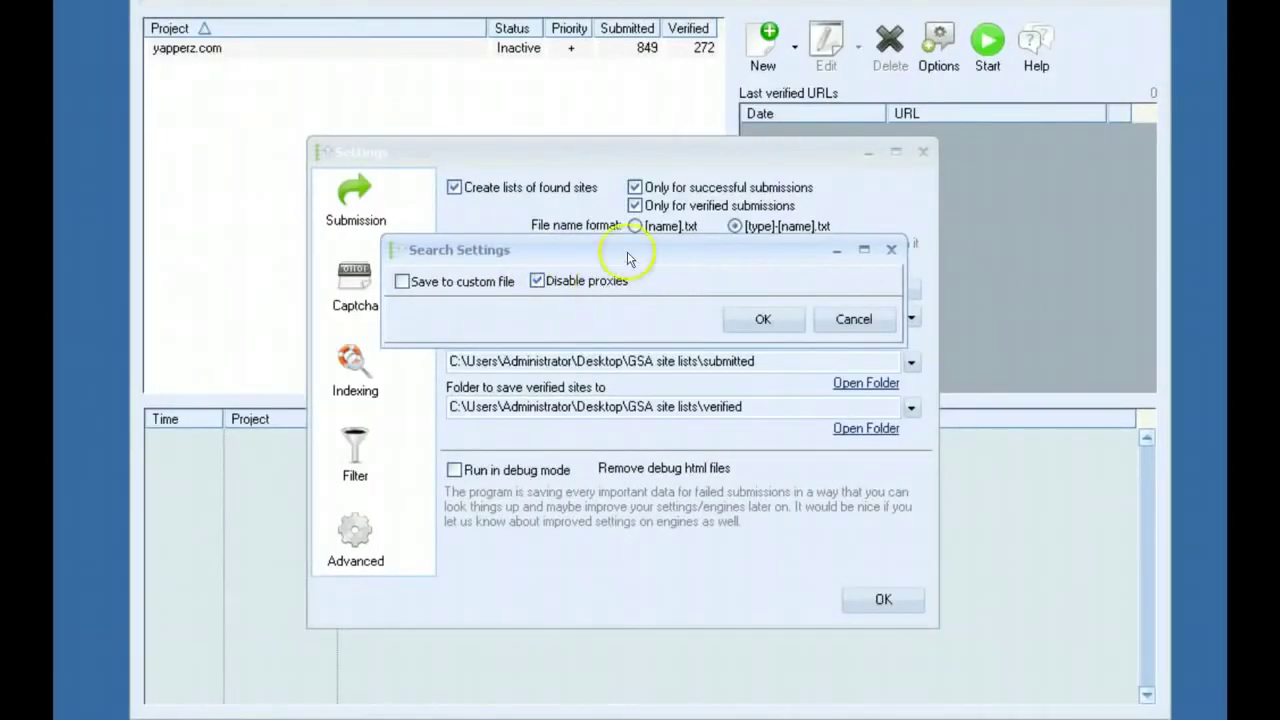
pyautogui.moveTo(566, 227)
pyautogui.mouseDown()
pyautogui.moveTo(557, 200)
pyautogui.moveTo(514, 194)
pyautogui.moveTo(571, 232)
pyautogui.mouseUp()
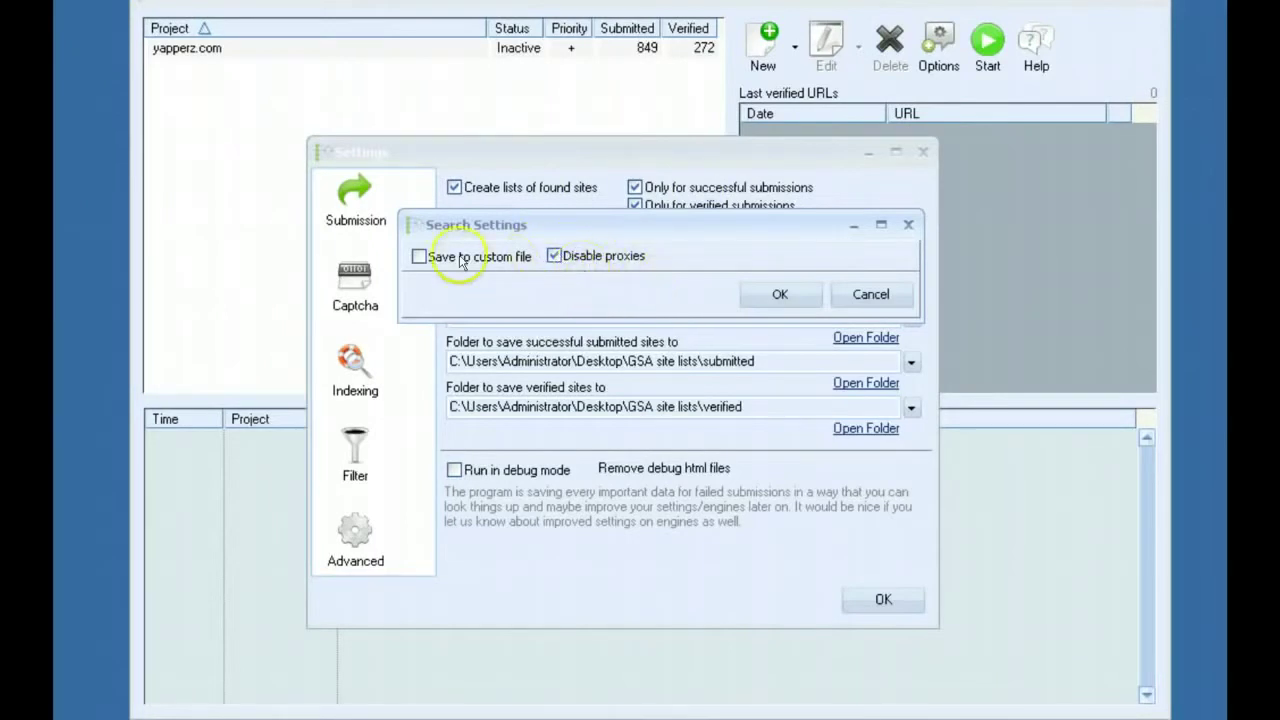
pyautogui.moveTo(490, 237); pyautogui.dragTo(504, 33)
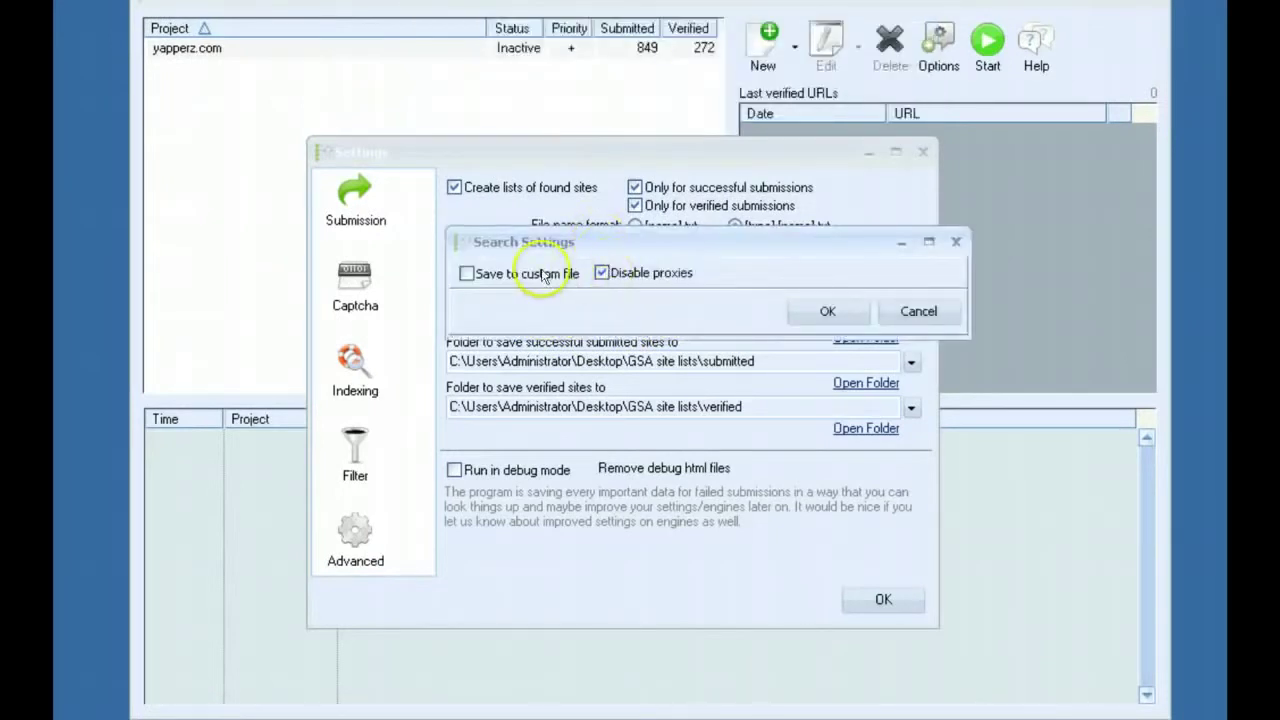
pyautogui.click(543, 274)
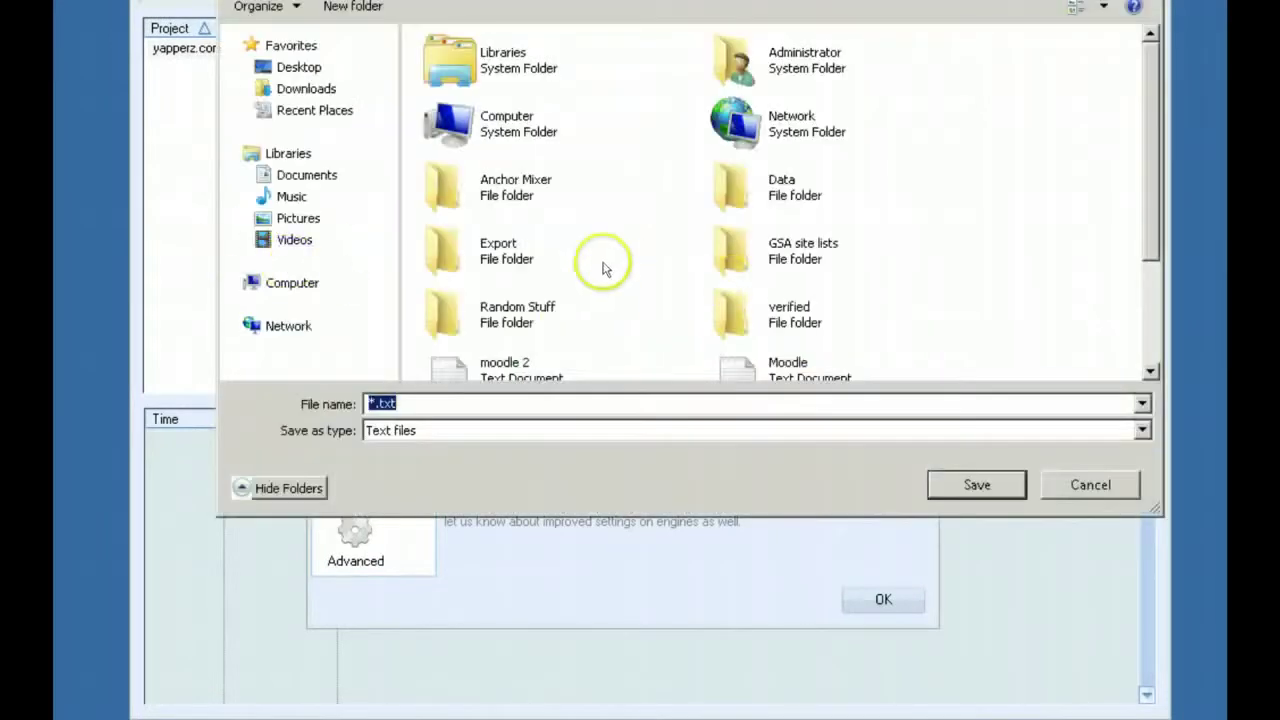
pyautogui.click(1090, 485)
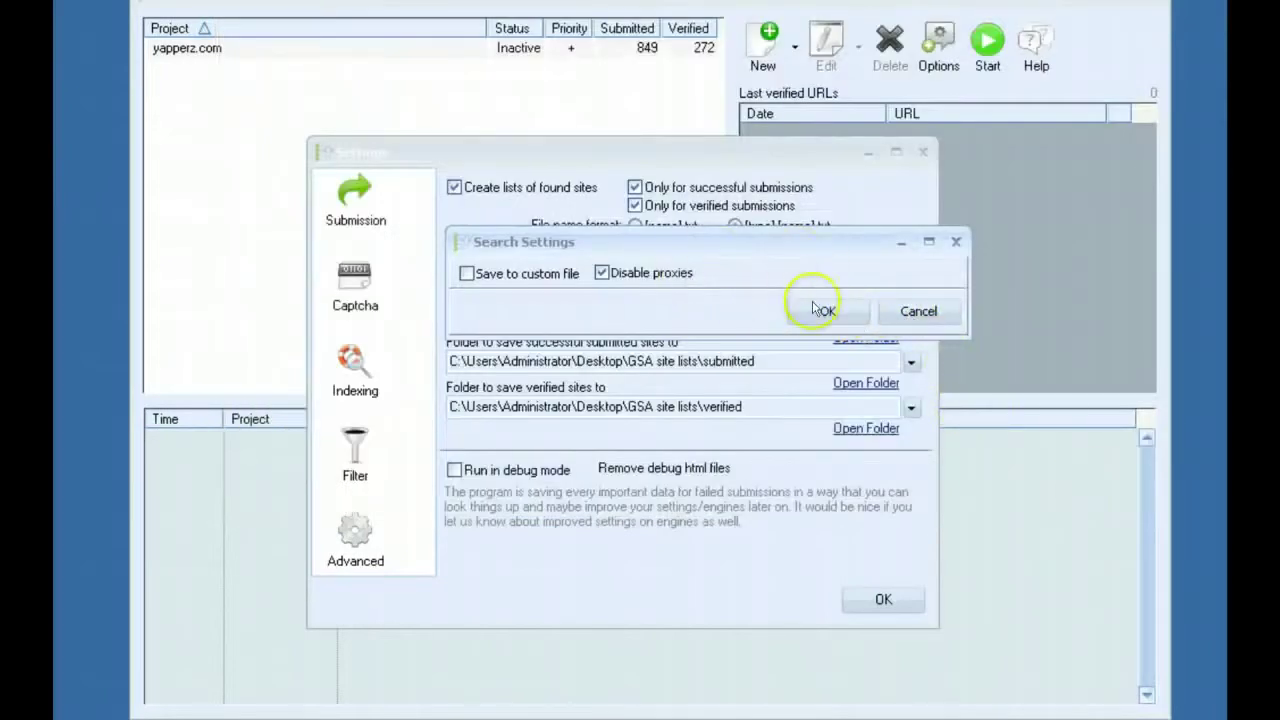
pyautogui.click(932, 317)
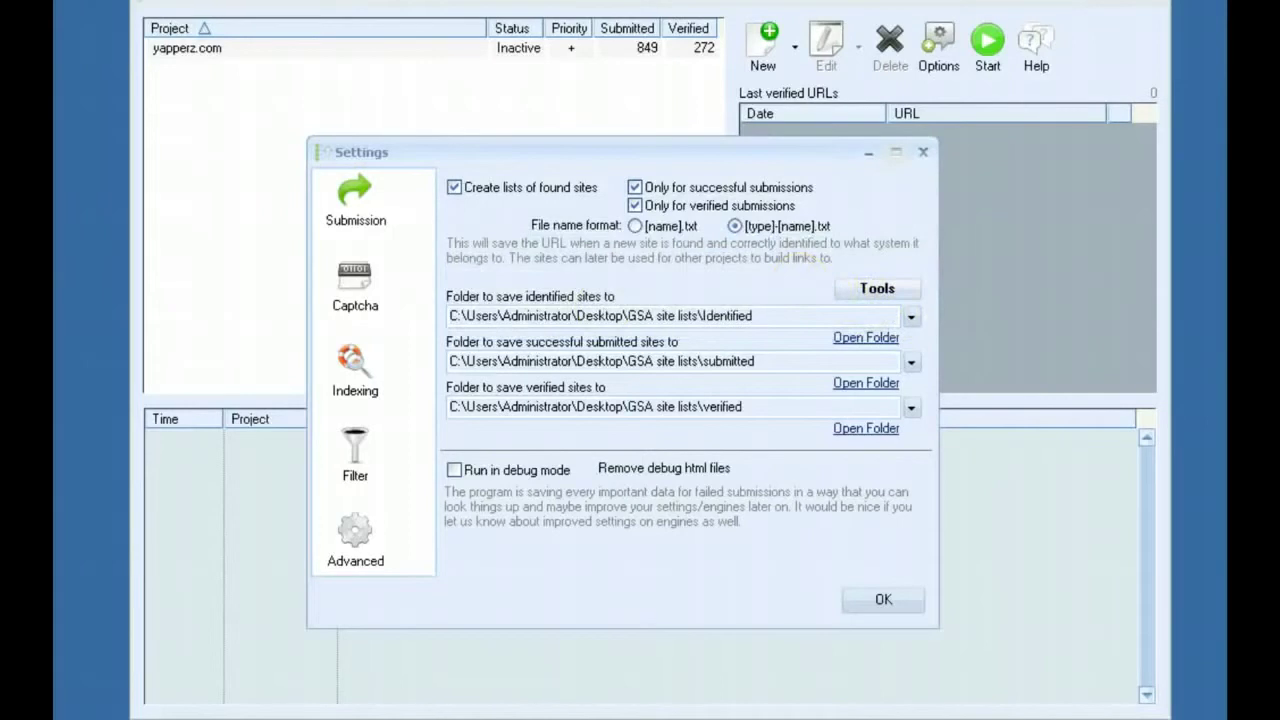
# - Add the verified URLs from the yapperz.com project to the site lists
pyautogui.click(912, 288)
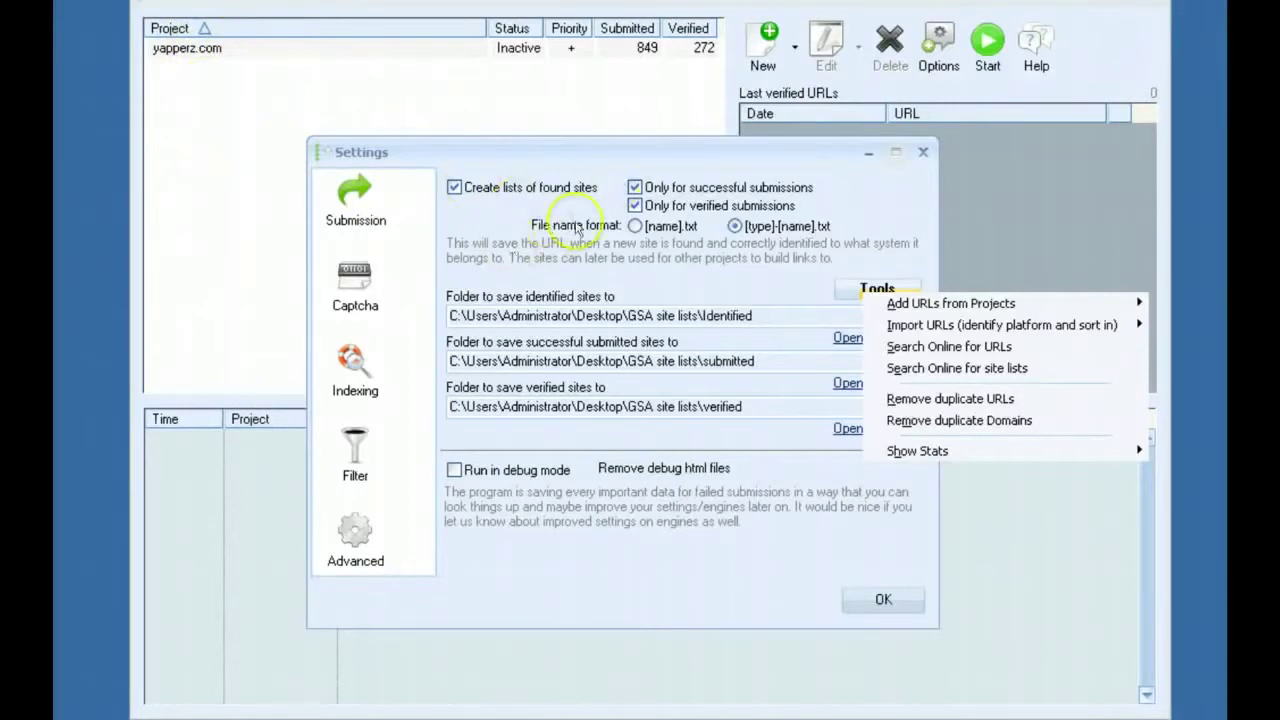
pyautogui.moveTo(985, 308)
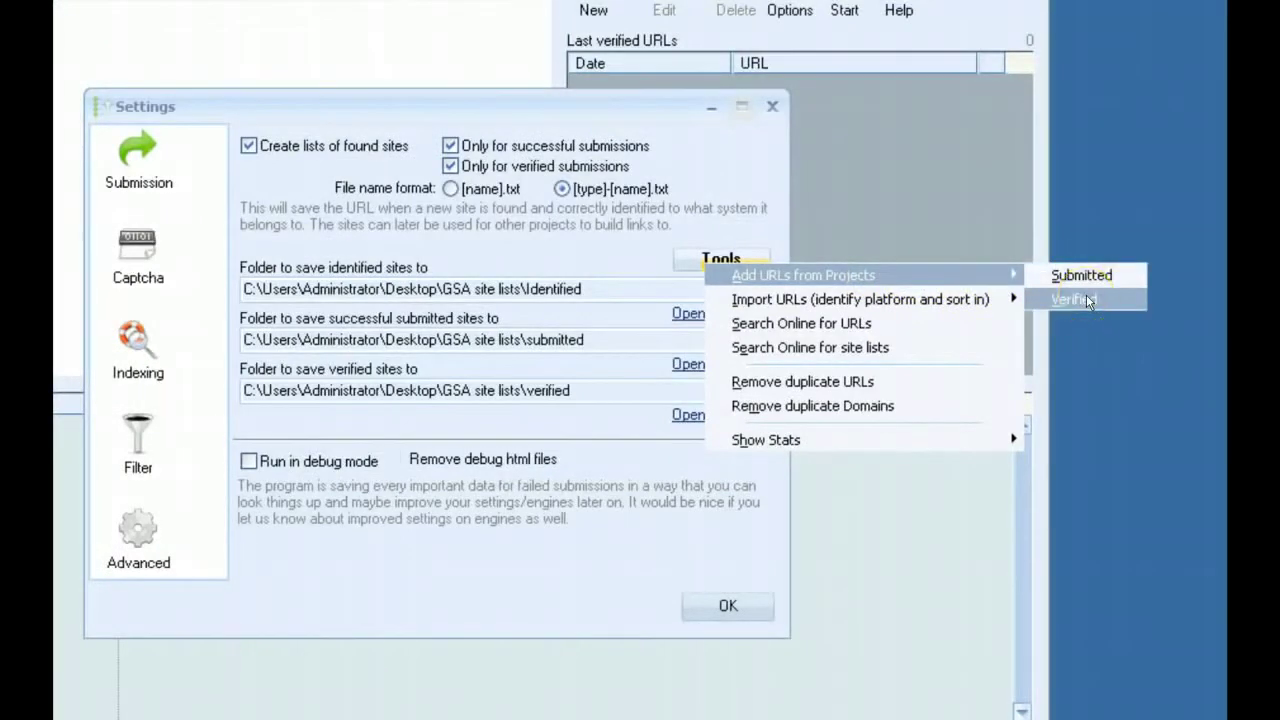
pyautogui.click(1086, 296)
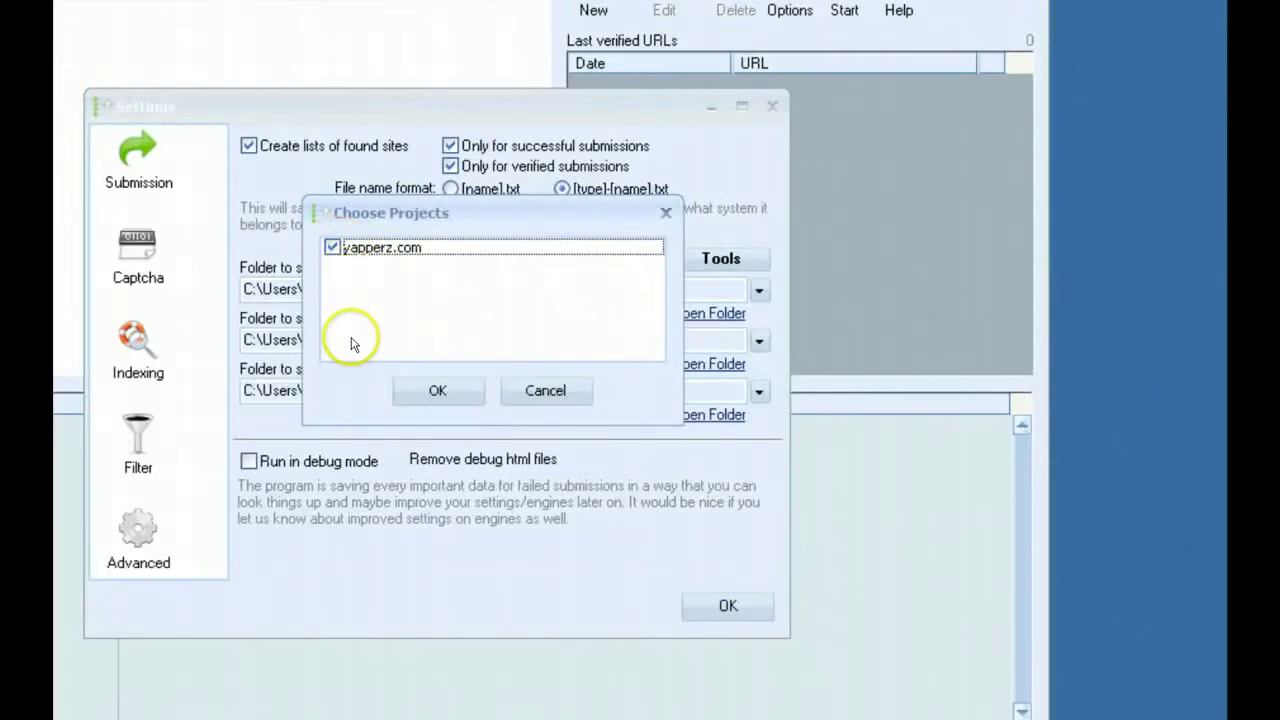
pyautogui.click(436, 390)
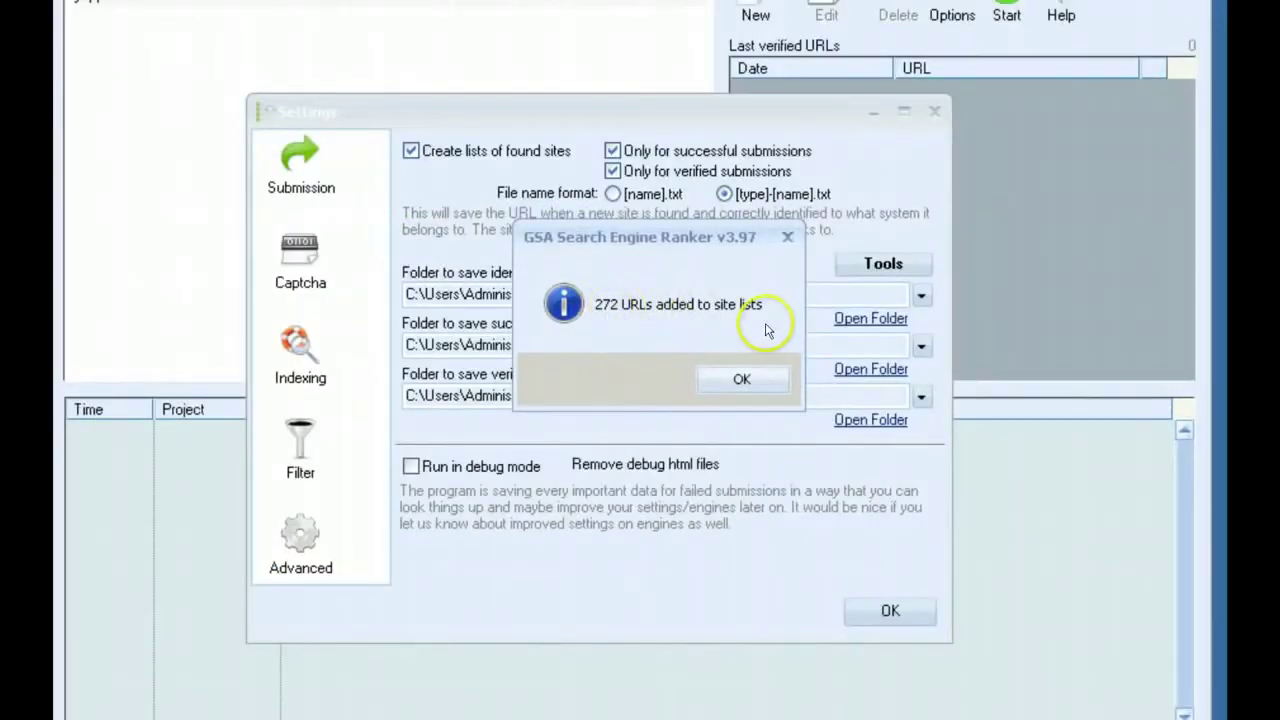
# - Set up an online search for URLs with the footprint "powered by mediawiki"
pyautogui.click(745, 377)
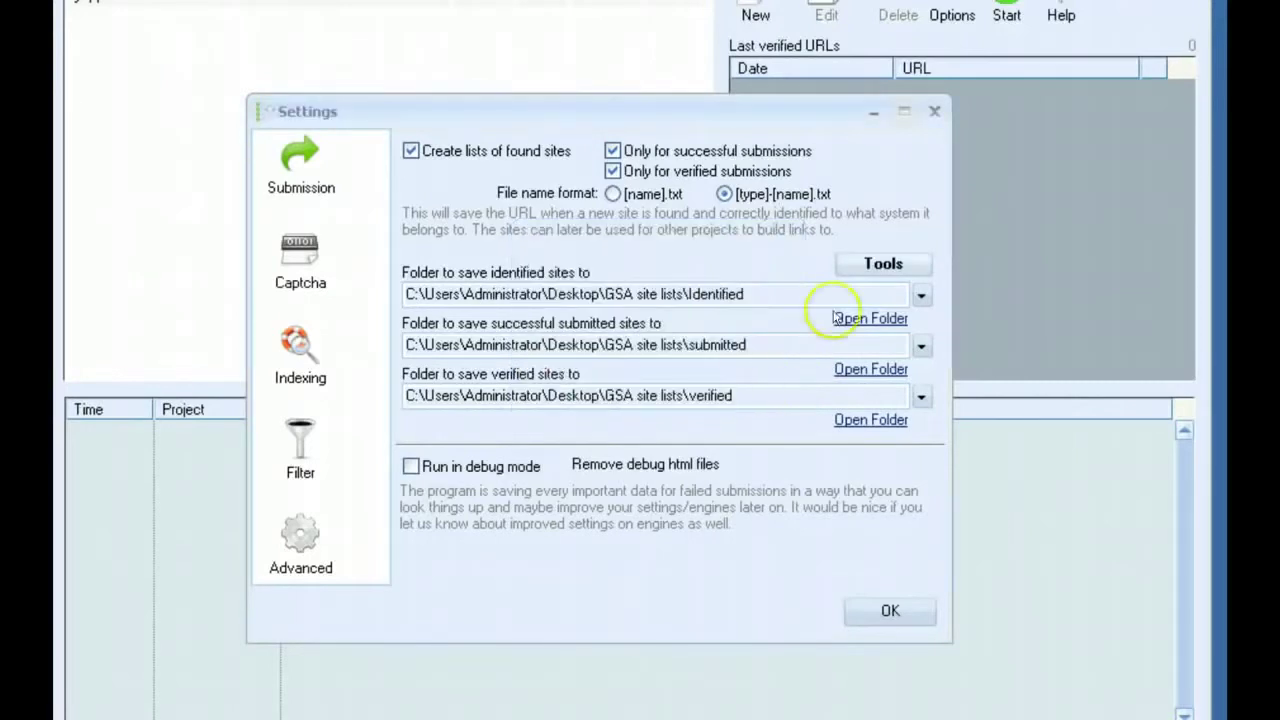
pyautogui.click(886, 268)
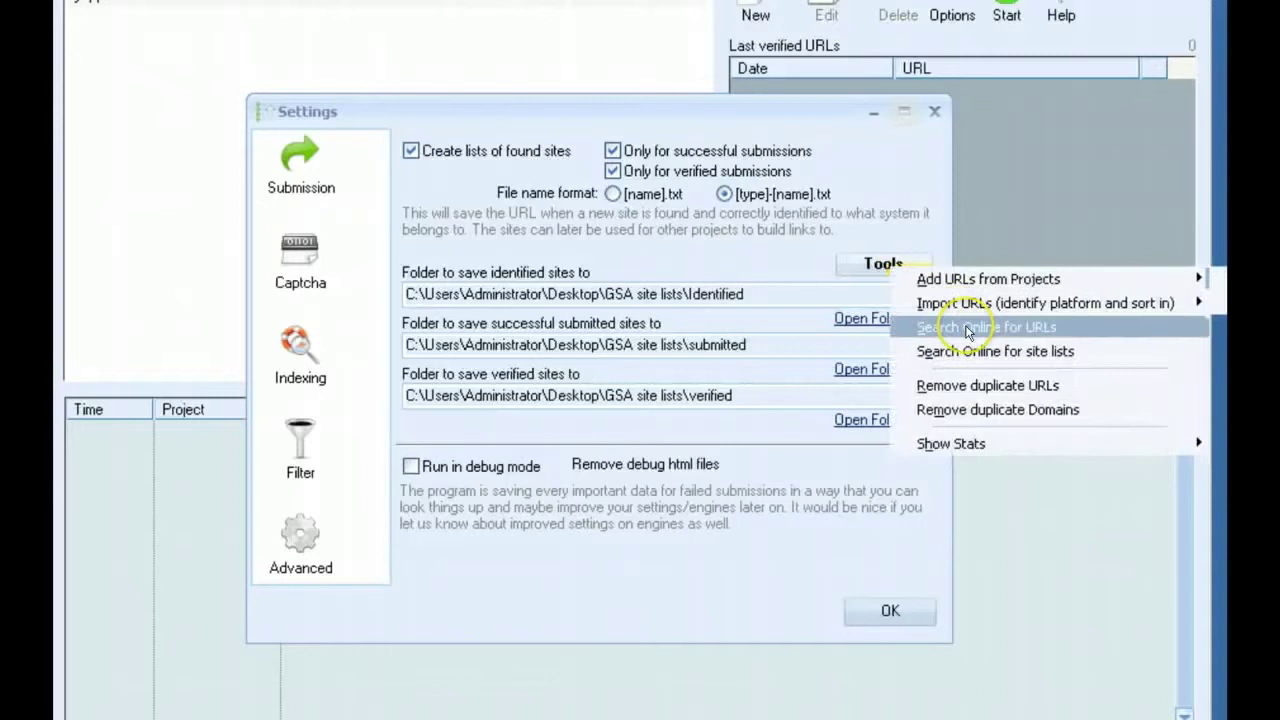
pyautogui.click(968, 331)
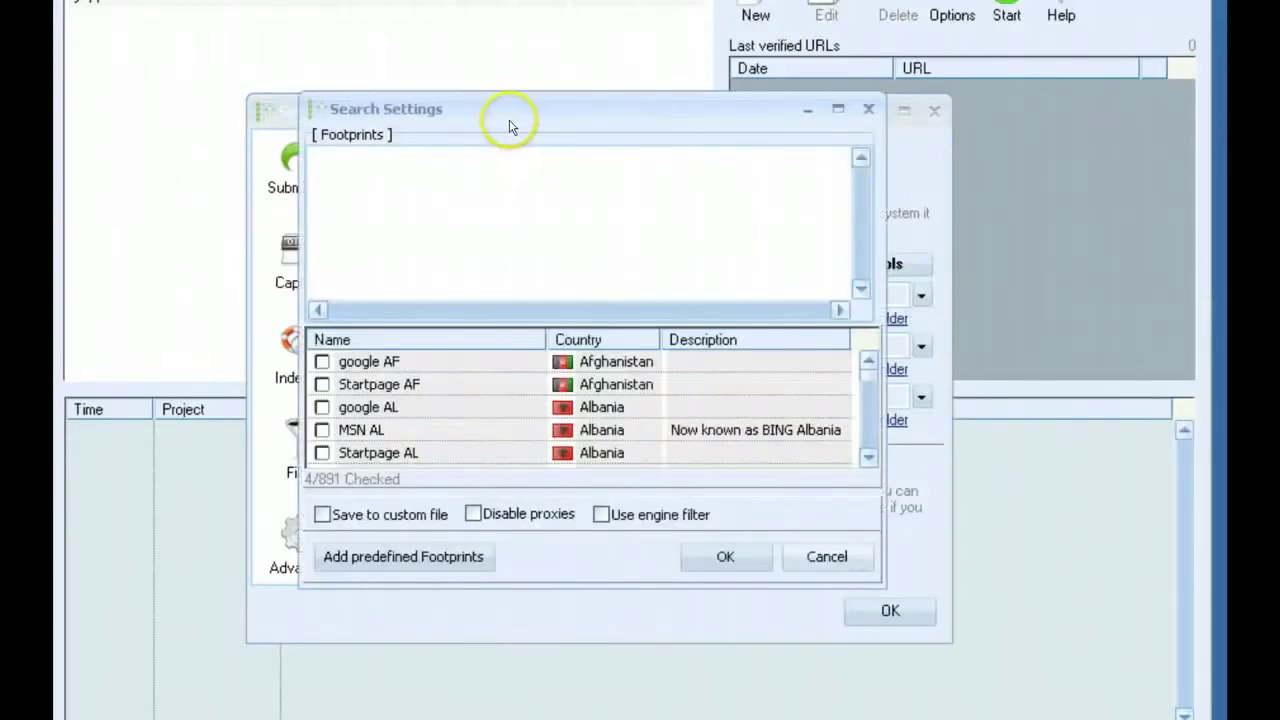
pyautogui.click(607, 241)
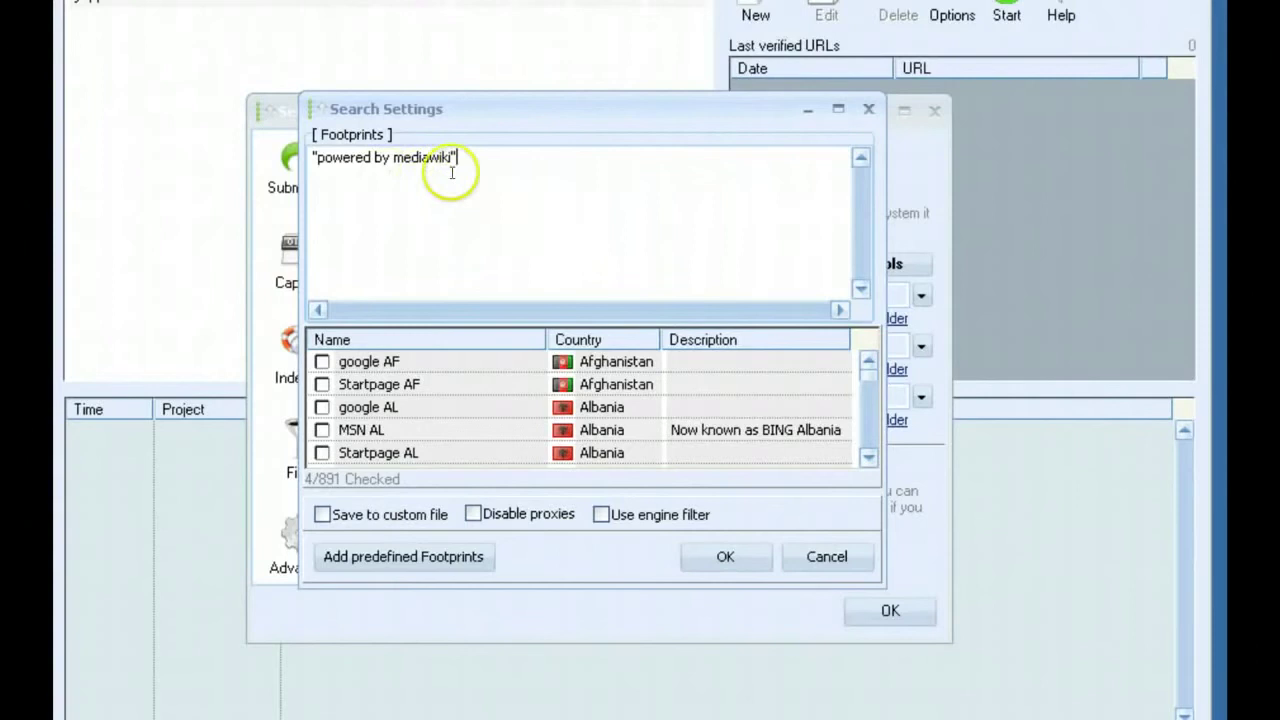
# - View the selection options for the search engine list and the option to save results to a custom file, cancelling the save
pyautogui.rightClick(445, 422)
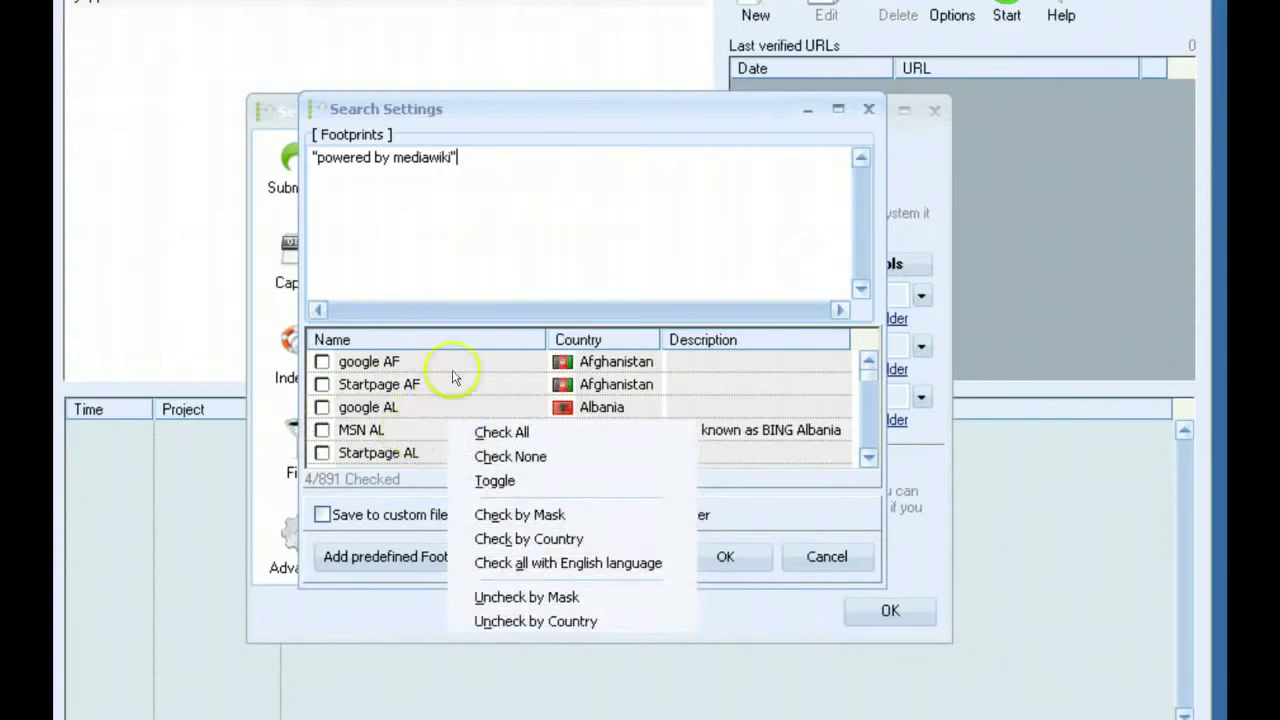
pyautogui.click(535, 245)
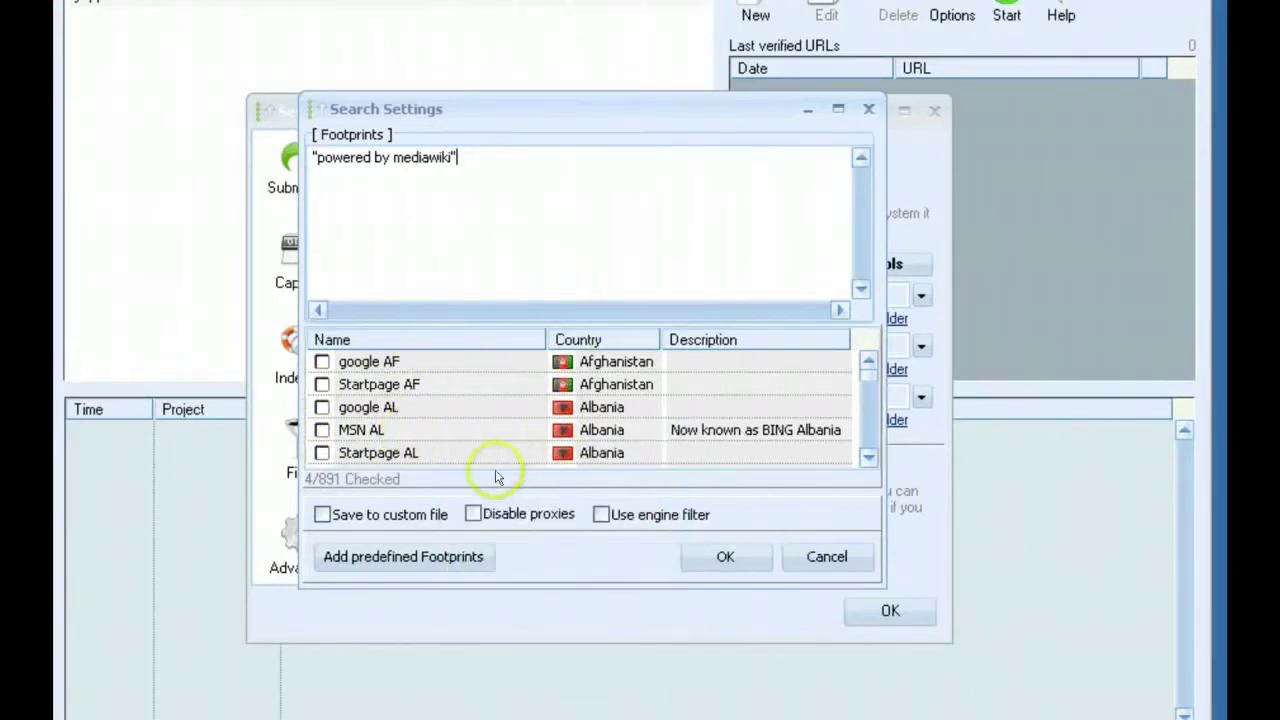
pyautogui.click(378, 518)
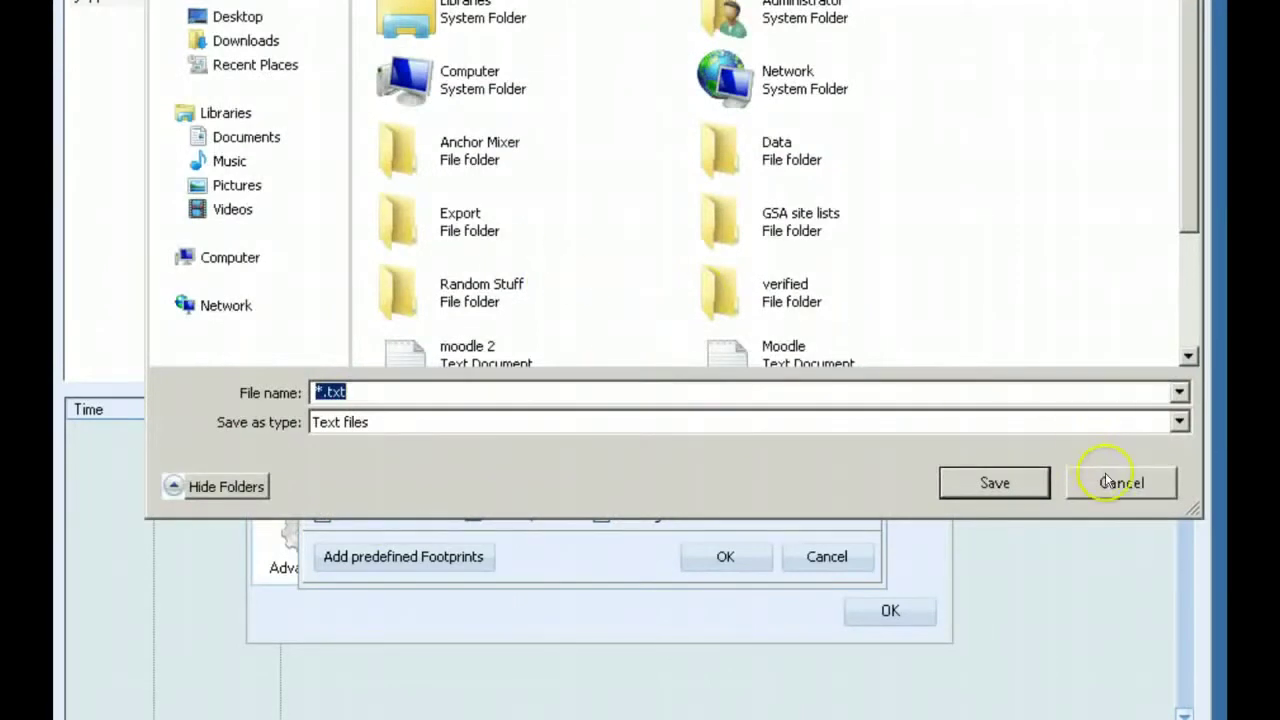
pyautogui.click(1110, 483)
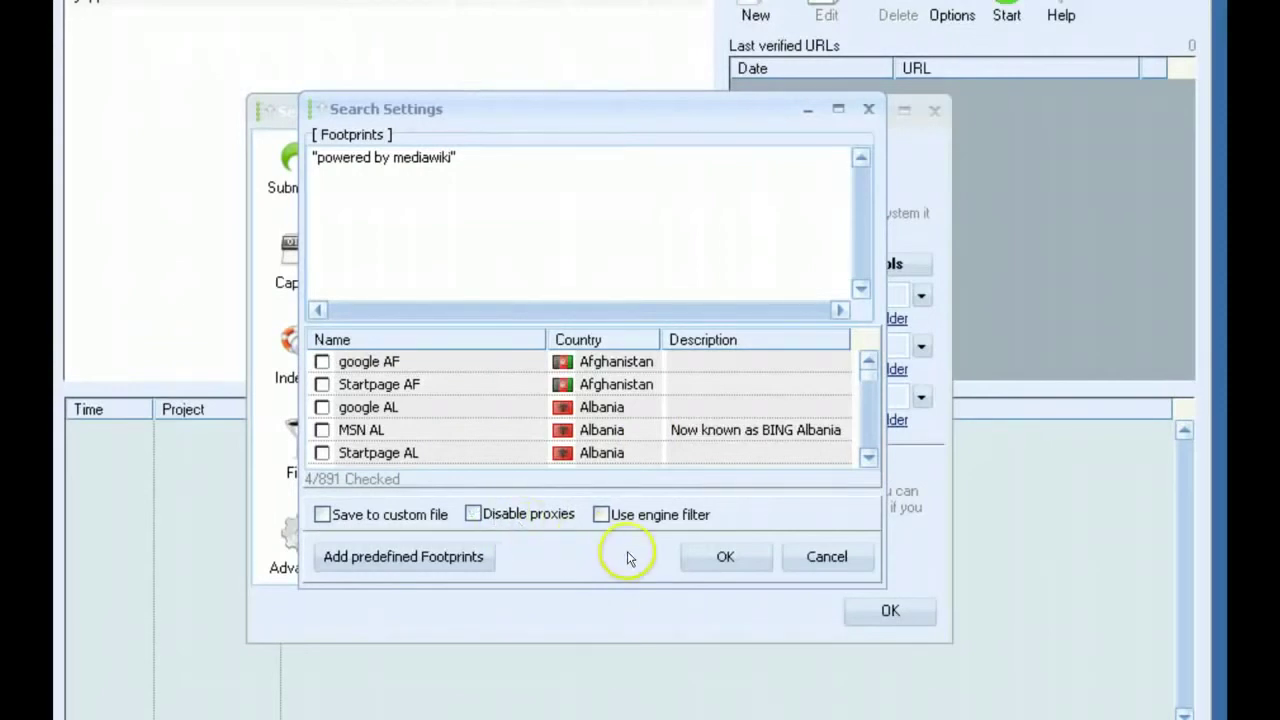
# - Enable the engine filter for the search and restrict the checked engines to MediaWiki only
pyautogui.click(602, 516)
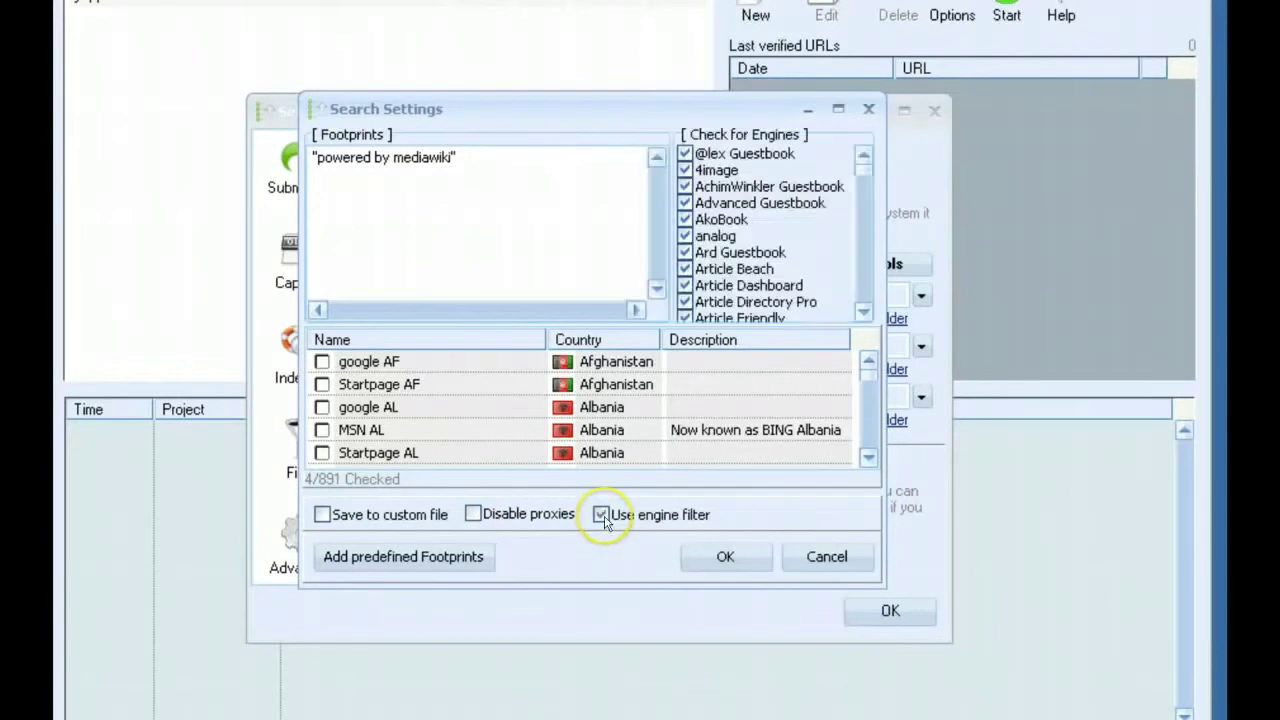
pyautogui.rightClick(736, 226)
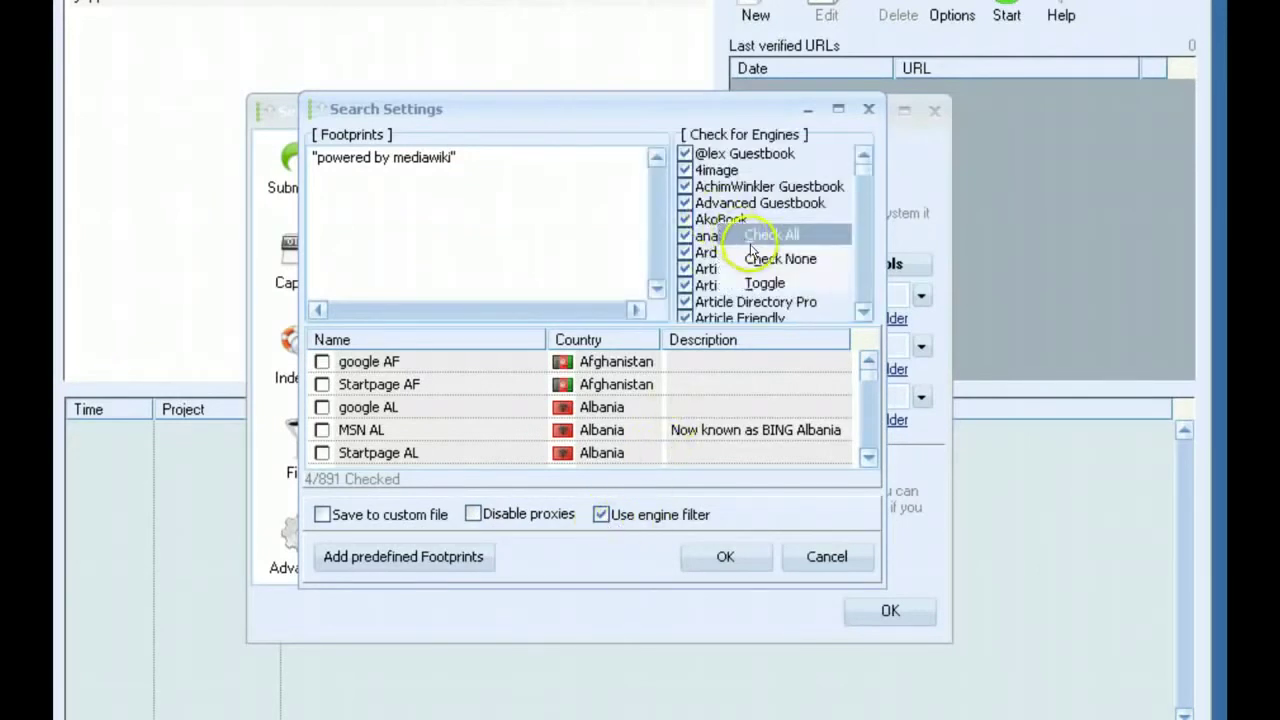
pyautogui.click(408, 250)
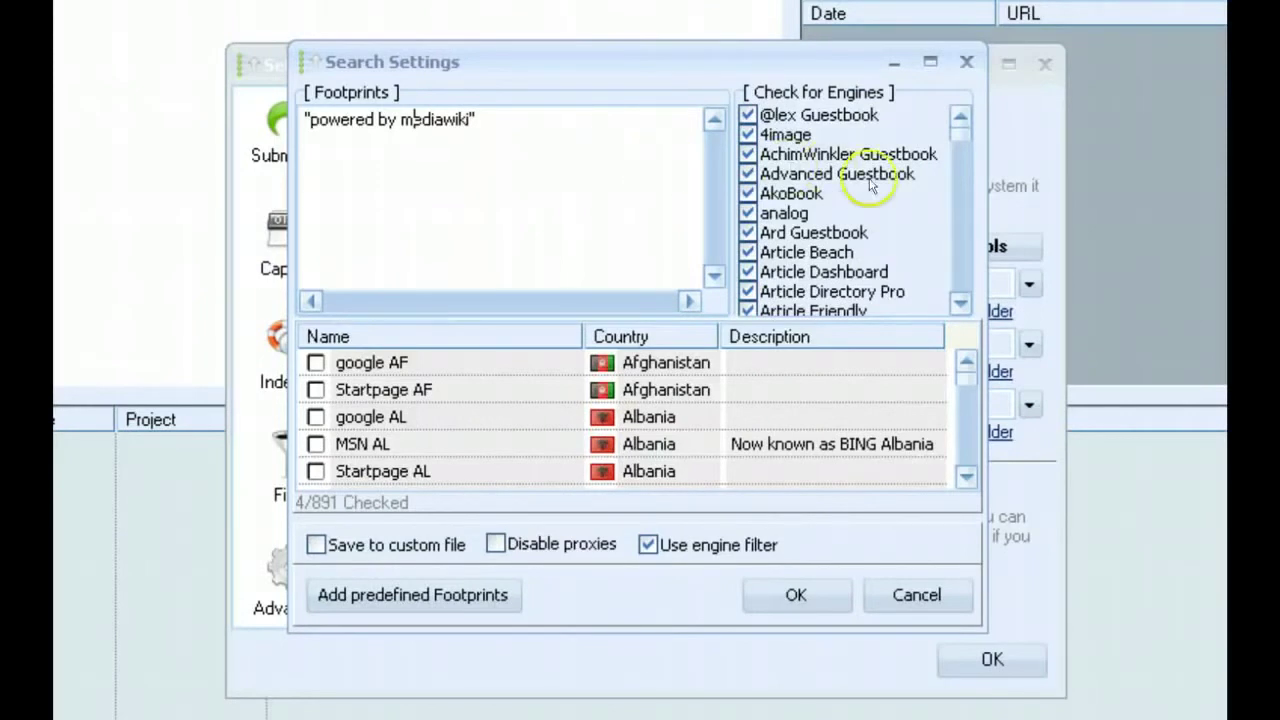
pyautogui.rightClick(809, 196)
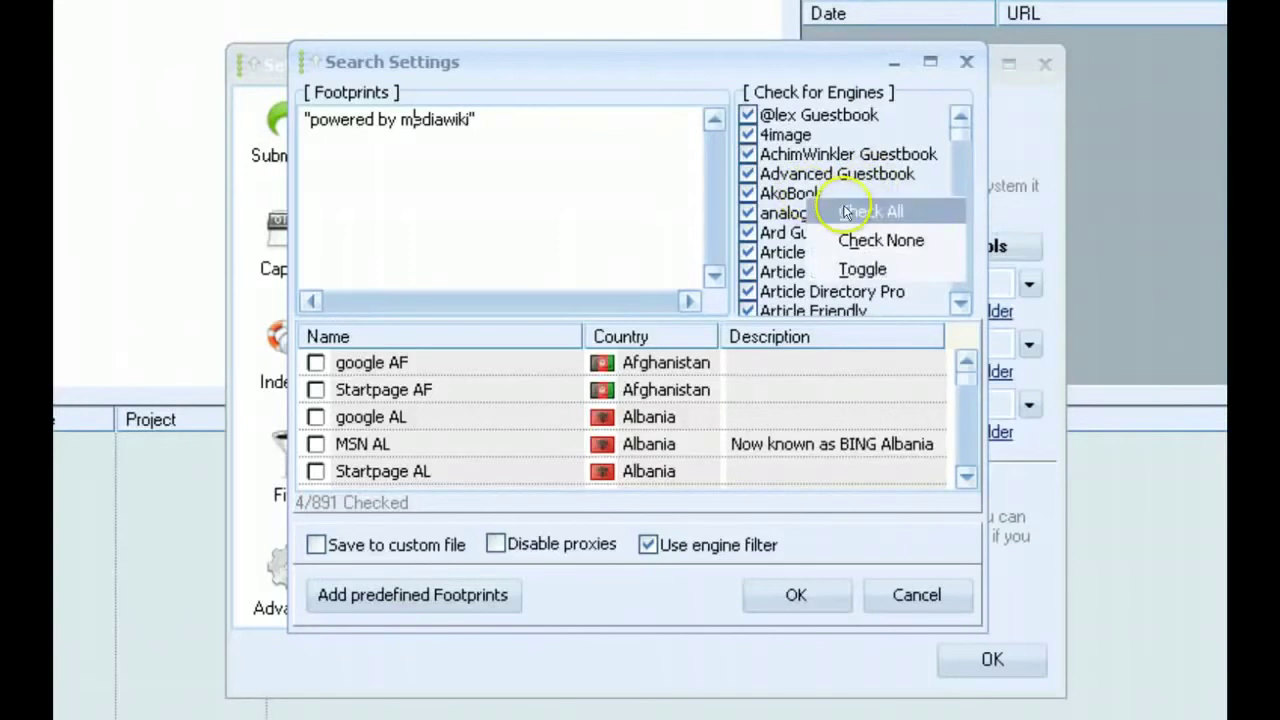
pyautogui.click(916, 239)
pyautogui.moveTo(963, 126); pyautogui.dragTo(962, 224)
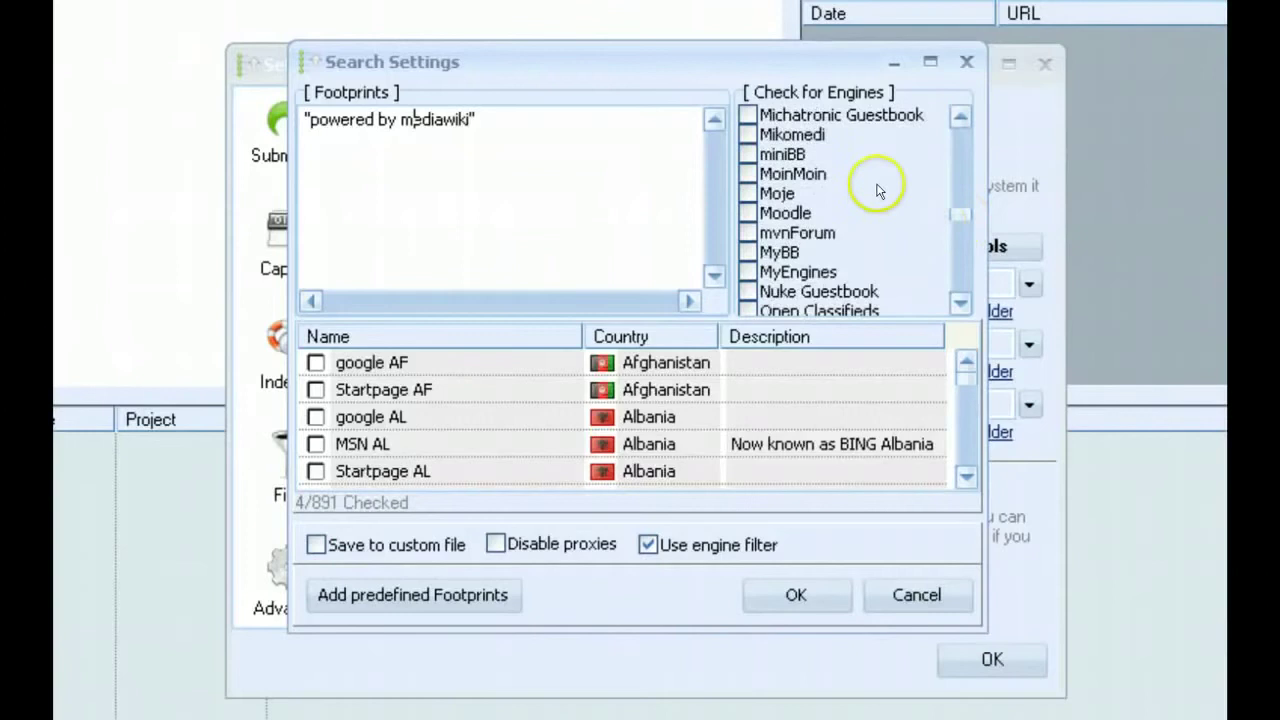
pyautogui.scroll(1, 868, 170)
pyautogui.scroll(1, 868, 170)
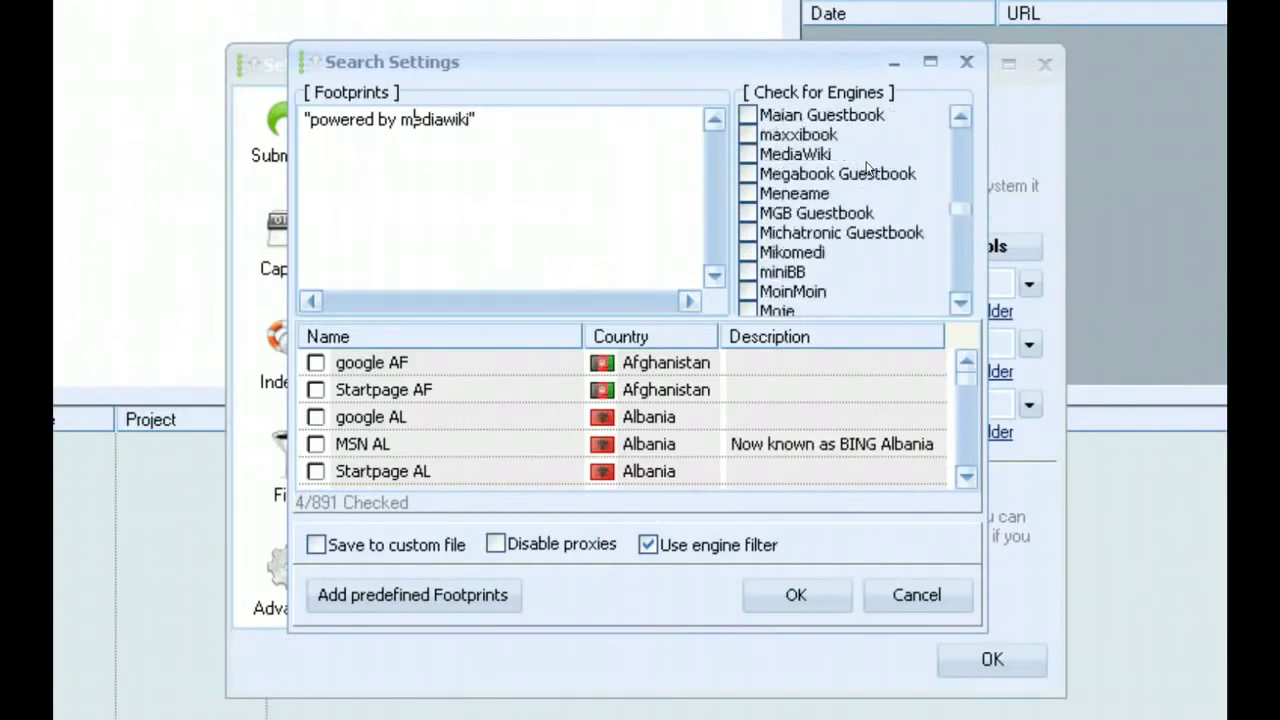
pyautogui.scroll(2, 860, 170)
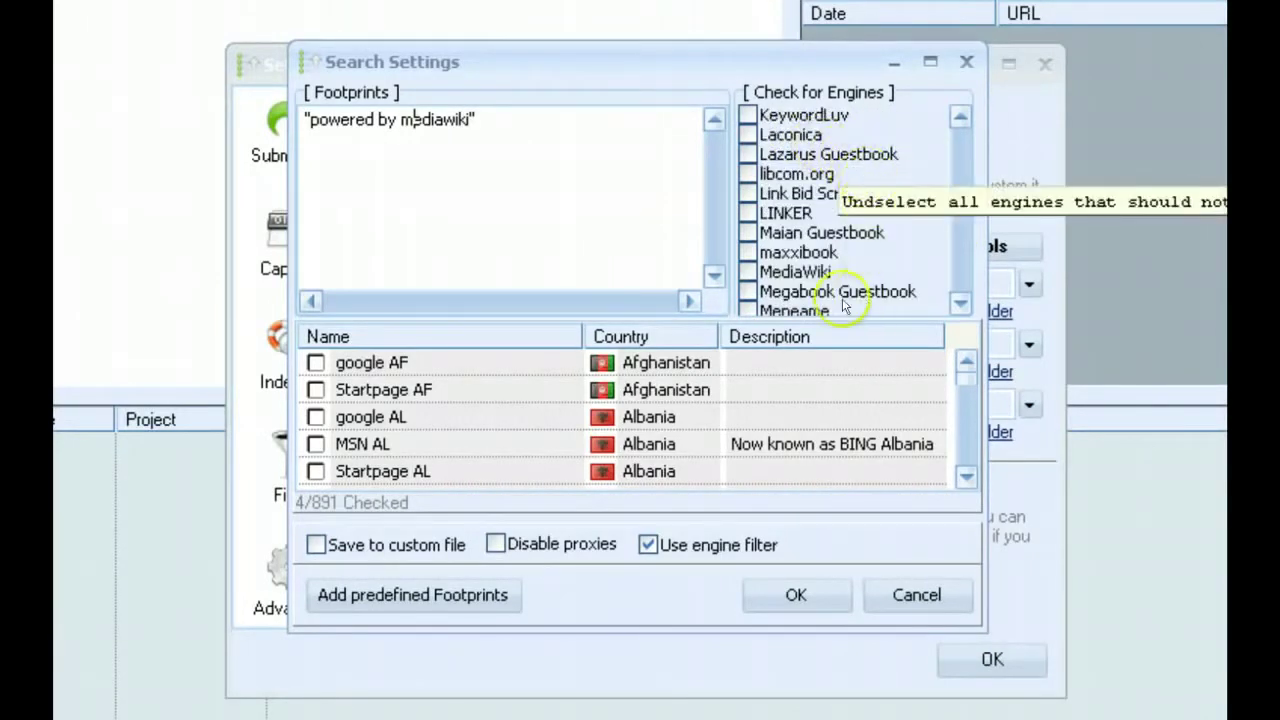
pyautogui.click(747, 274)
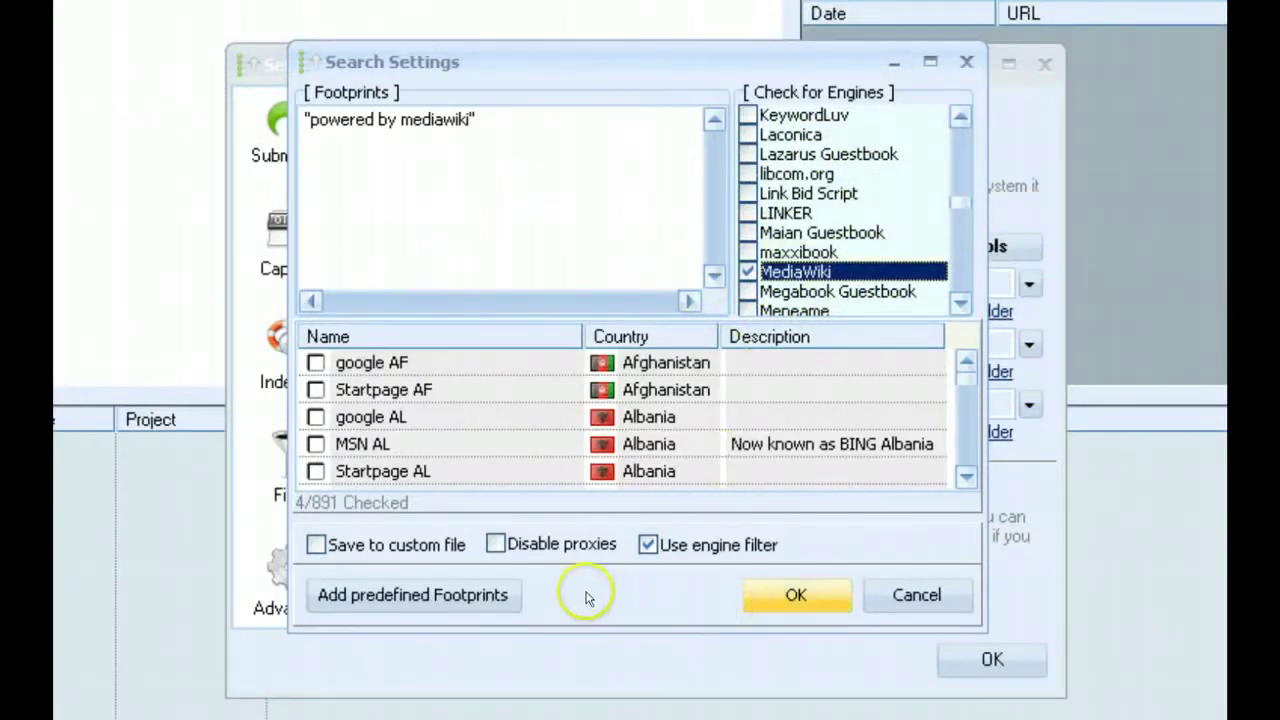
# - Run the online search for MediaWiki URLs and abort it while it is in progress
pyautogui.click(791, 597)
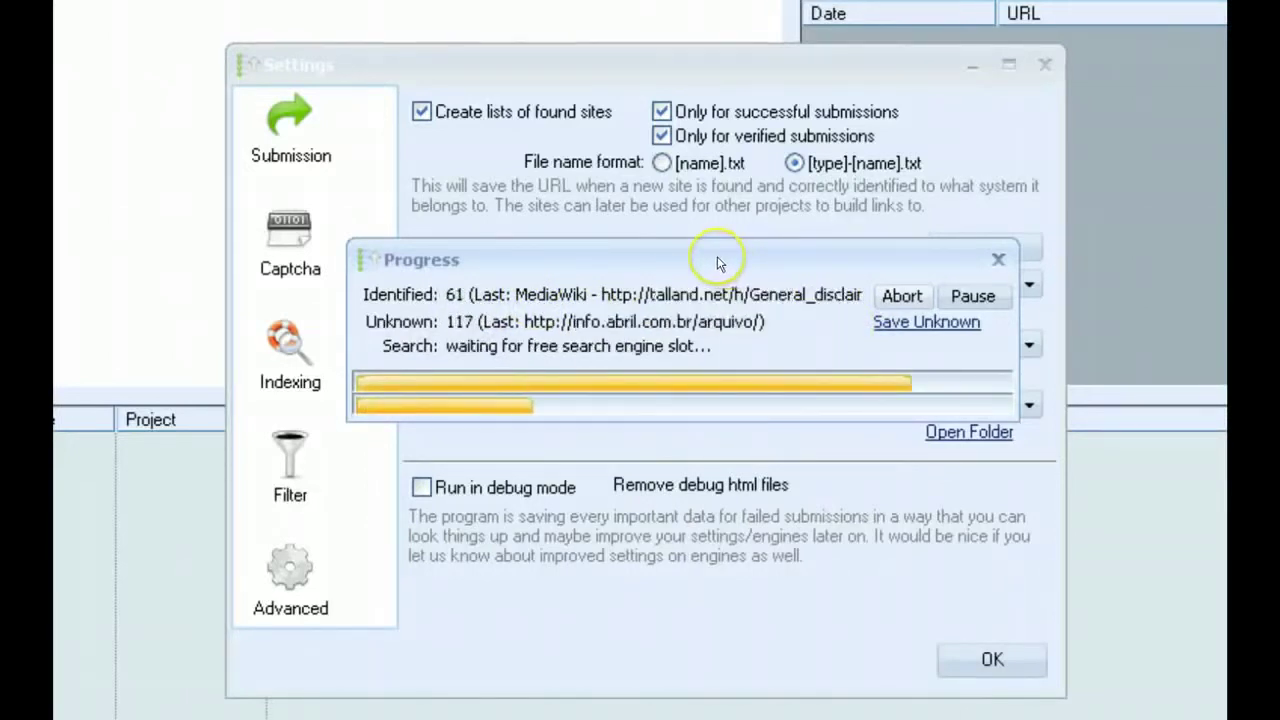
pyautogui.moveTo(718, 257); pyautogui.dragTo(741, 15)
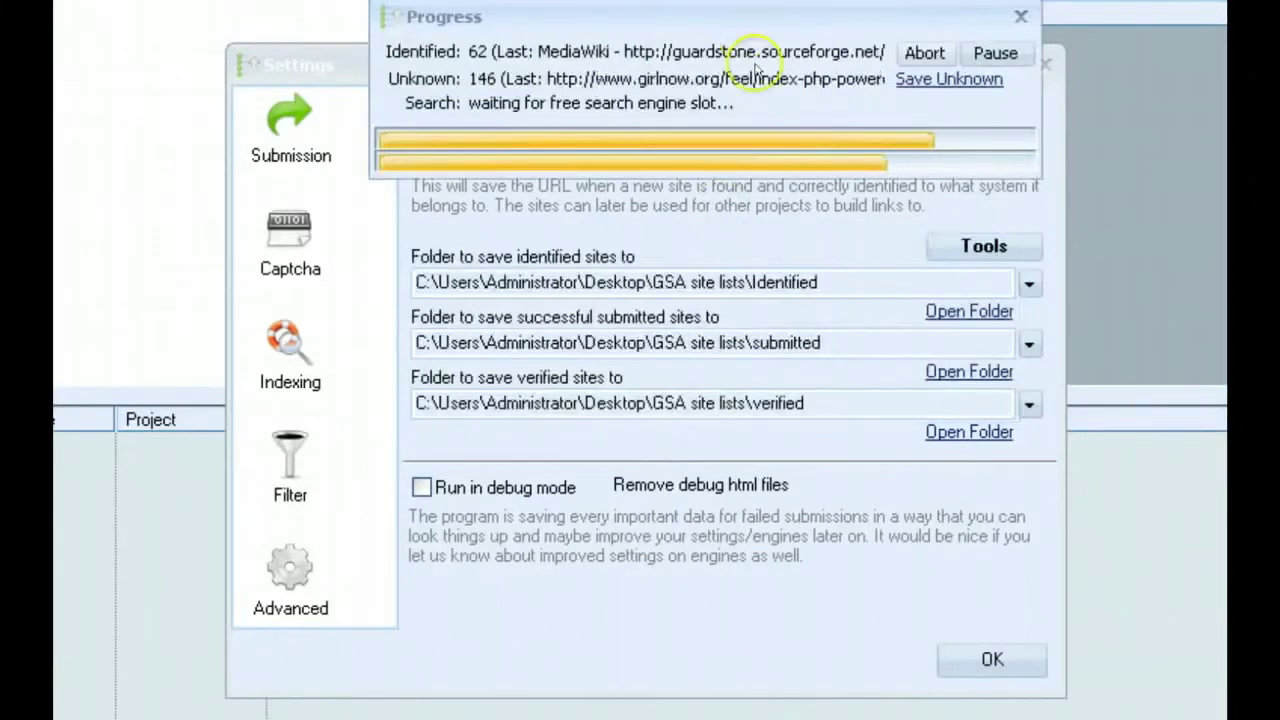
pyautogui.click(928, 54)
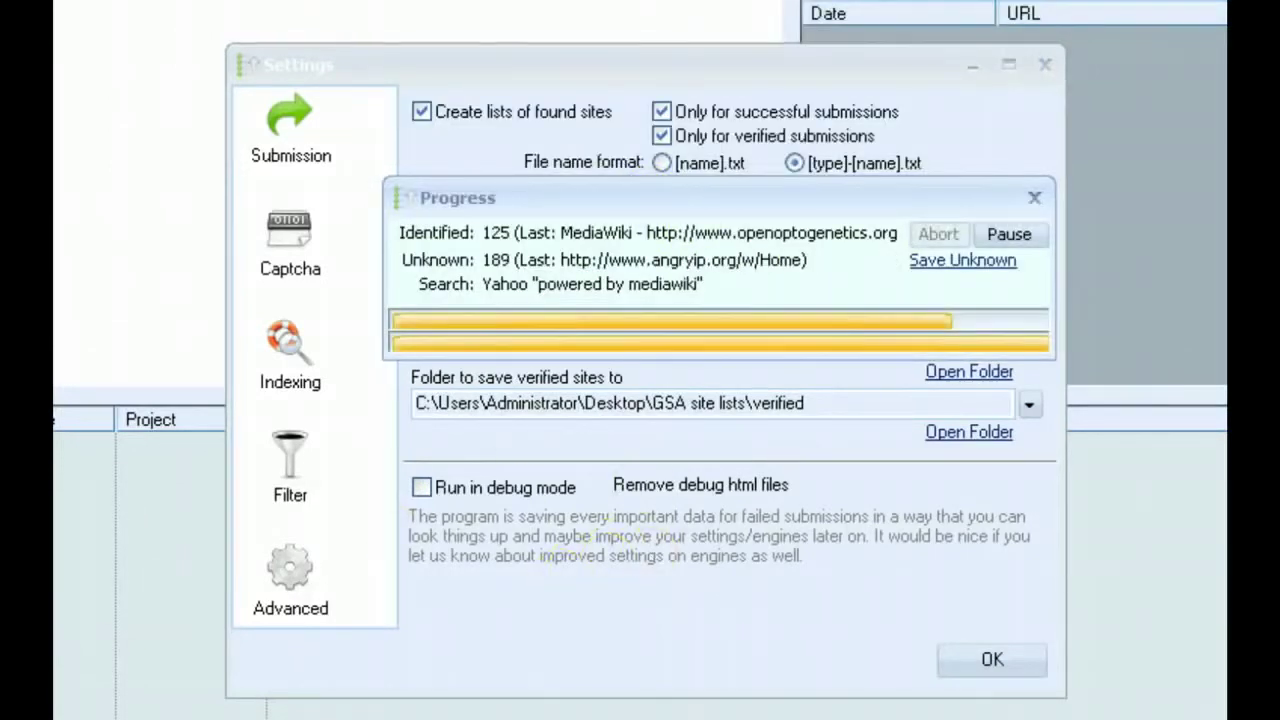
pyautogui.click(929, 233)
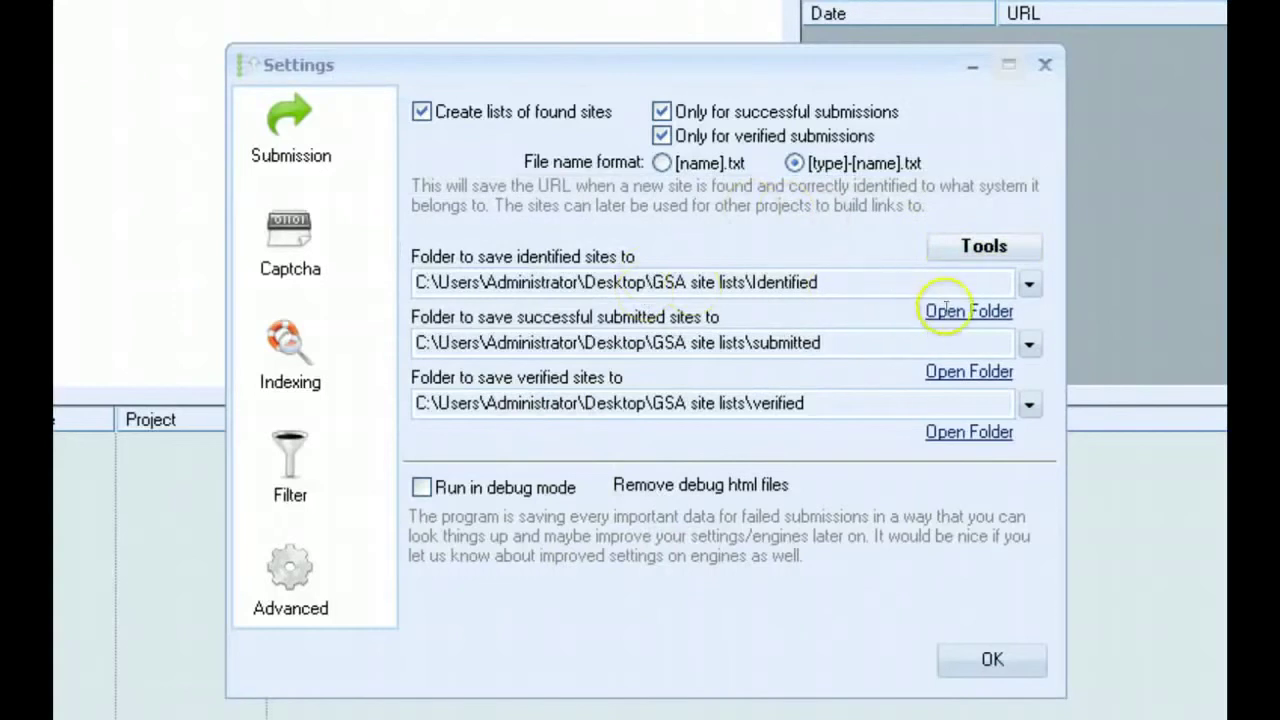
# - Review the URLs in sitelist_MediaWiki from the identified sites folder, and close the file and folder
pyautogui.click(954, 315)
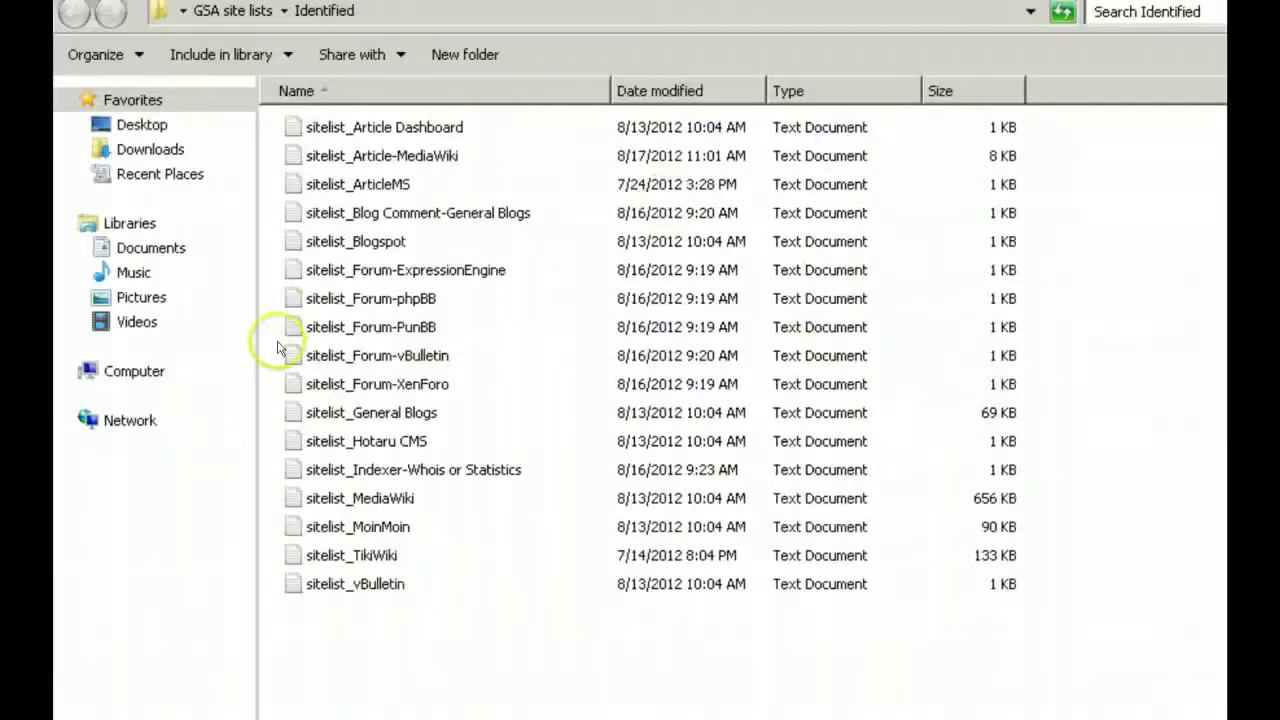
pyautogui.click(417, 505)
pyautogui.doubleClick(410, 503)
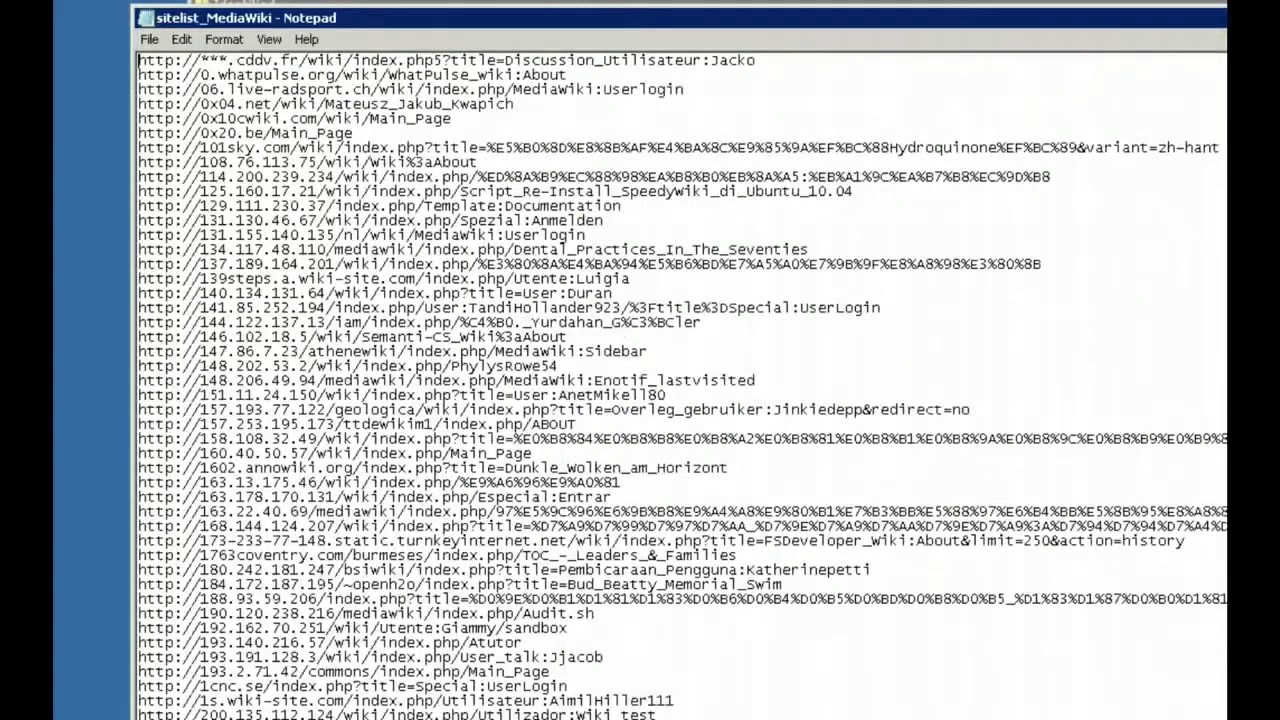
pyautogui.hotkey('alt', 'F4')
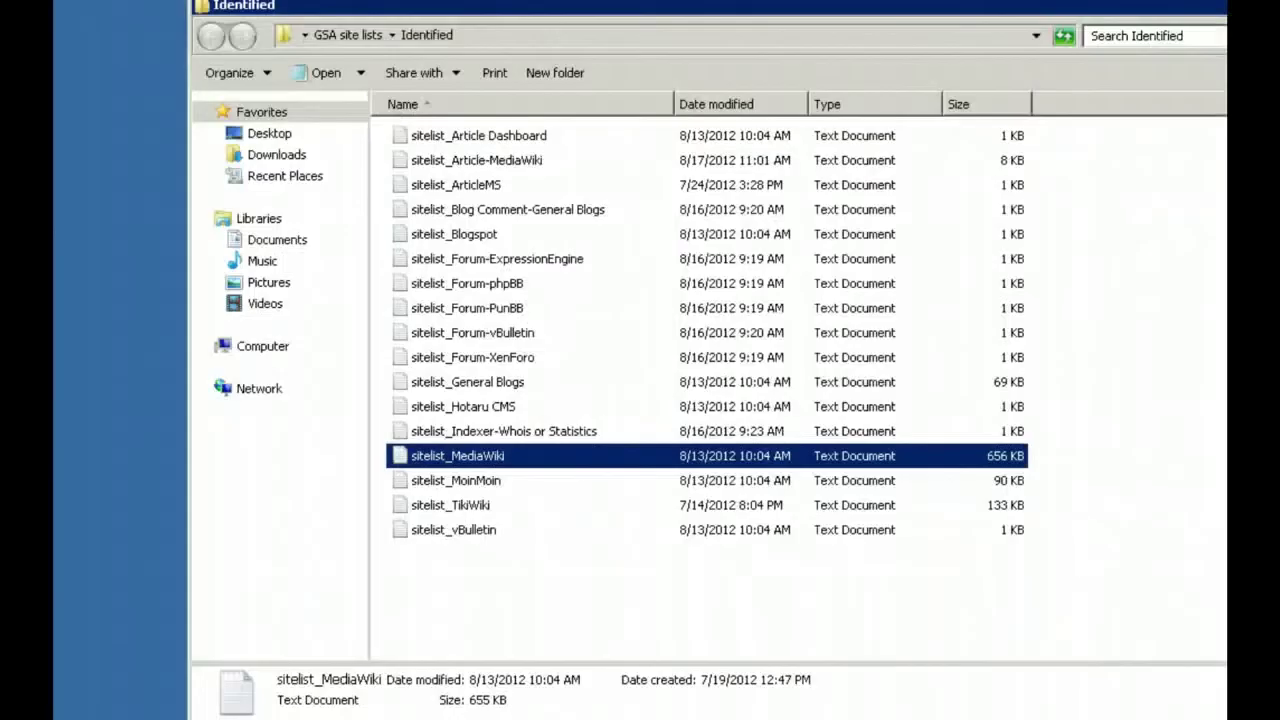
pyautogui.hotkey('alt', 'F4')
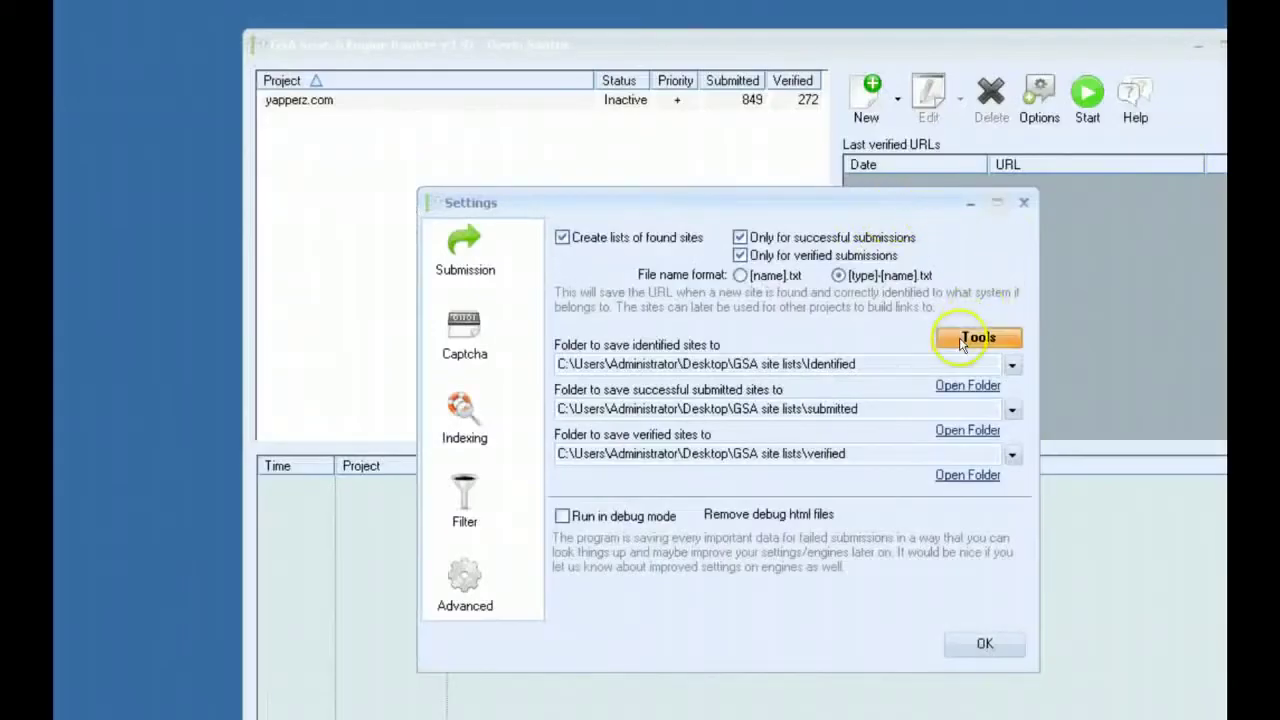
pyautogui.click(962, 342)
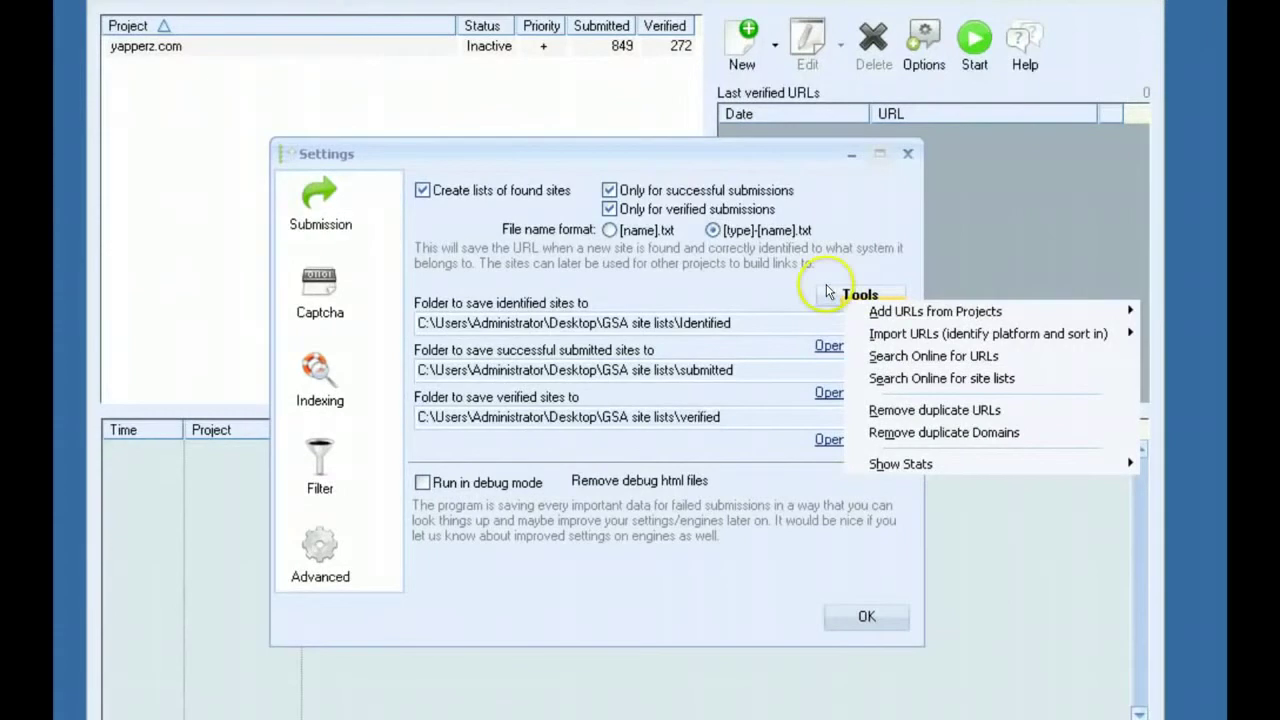
pyautogui.click(935, 362)
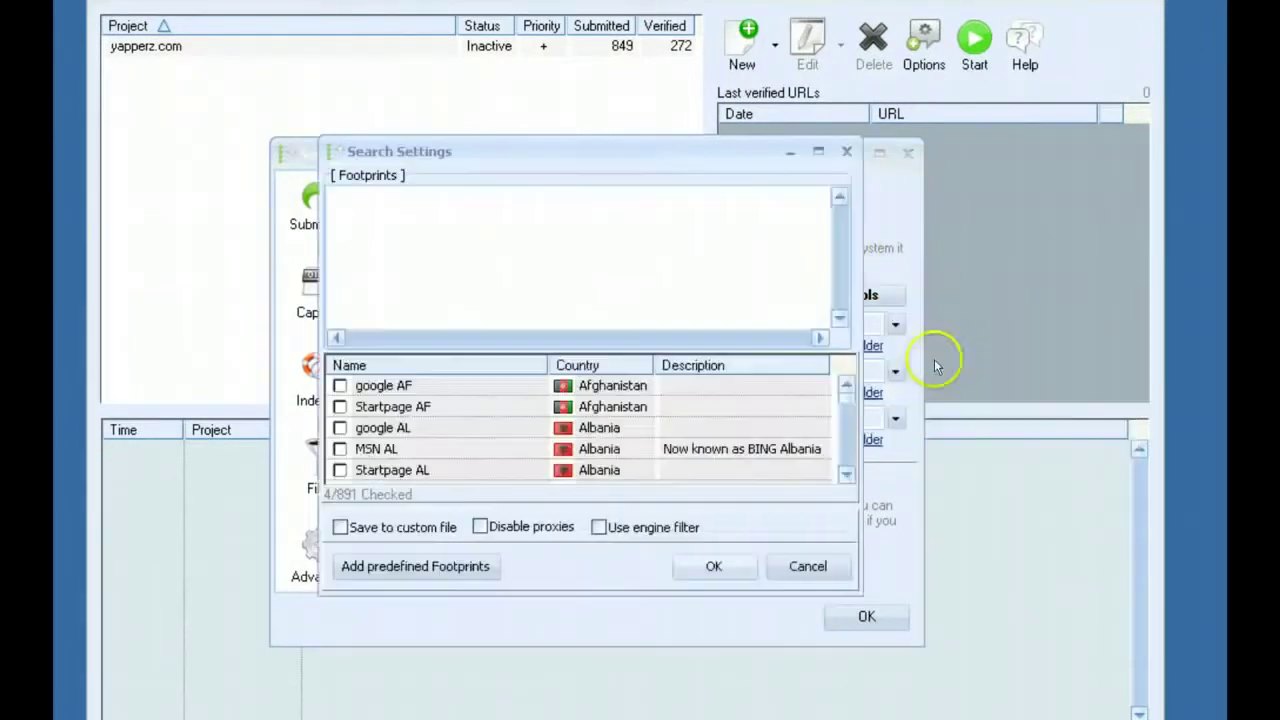
pyautogui.click(846, 155)
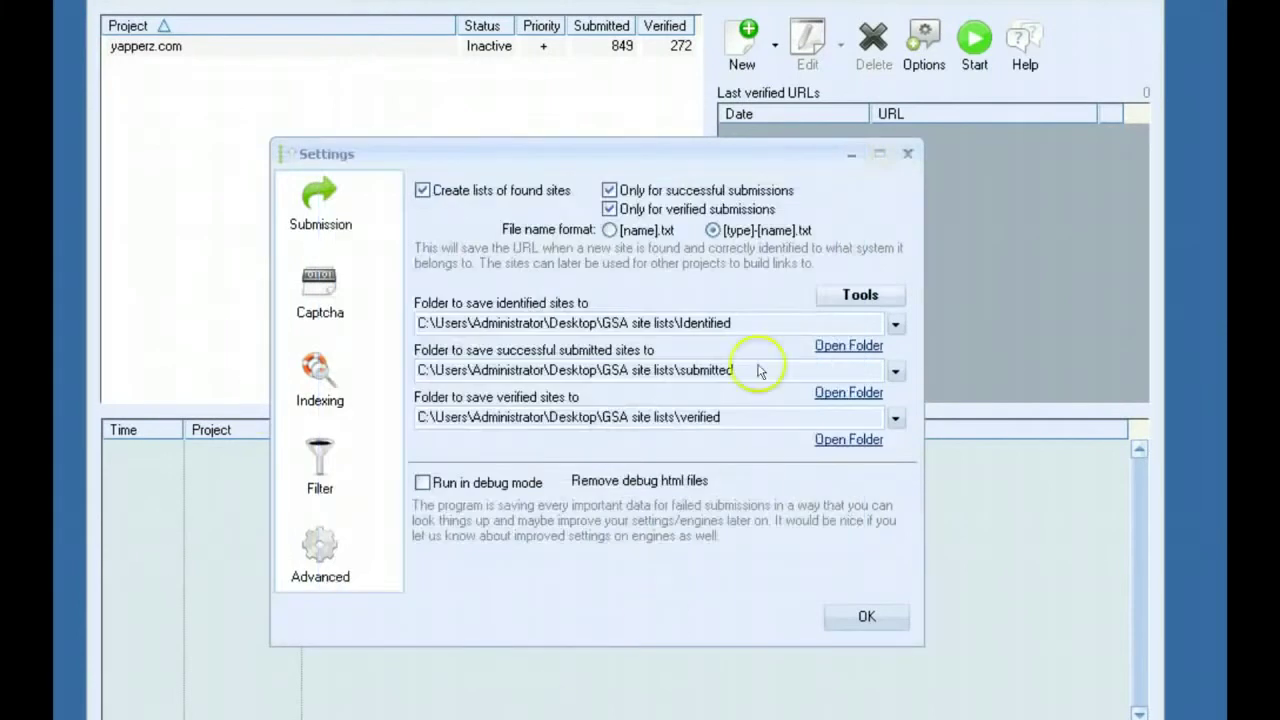
# - Set up a new online search for URLs with the predefined Article Directory Pro footprint from the Article category
pyautogui.click(858, 294)
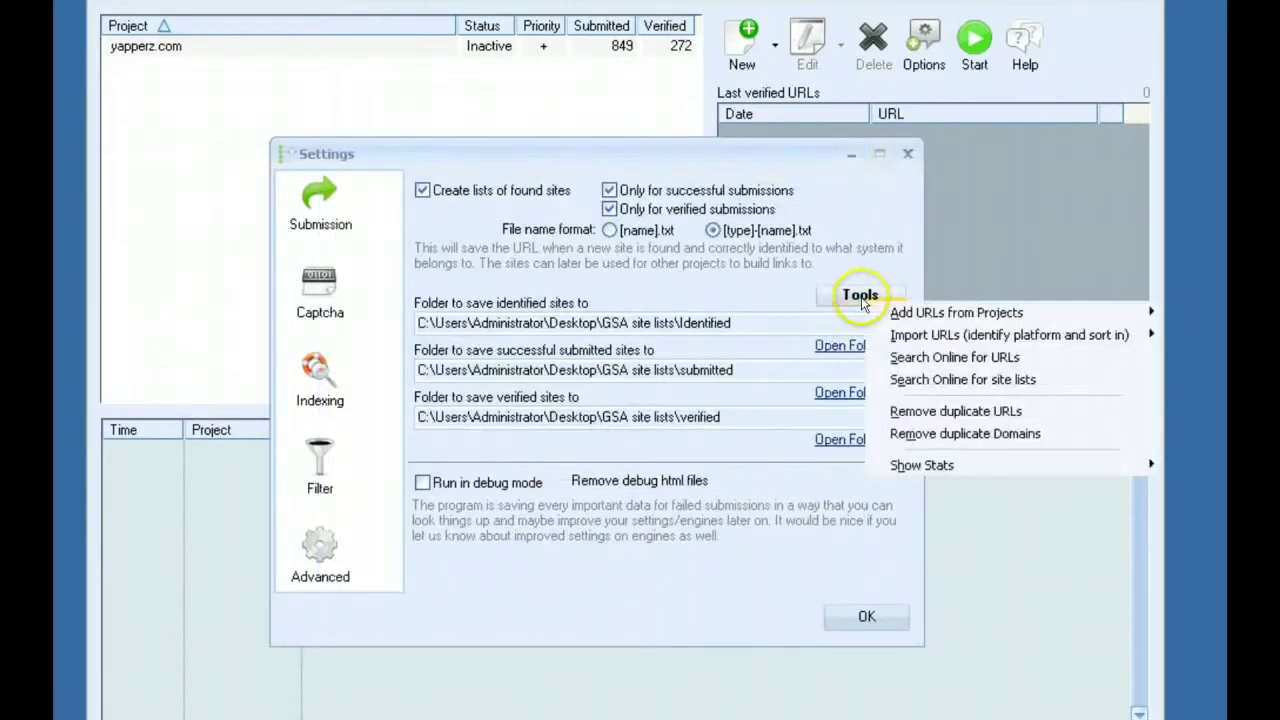
pyautogui.click(903, 356)
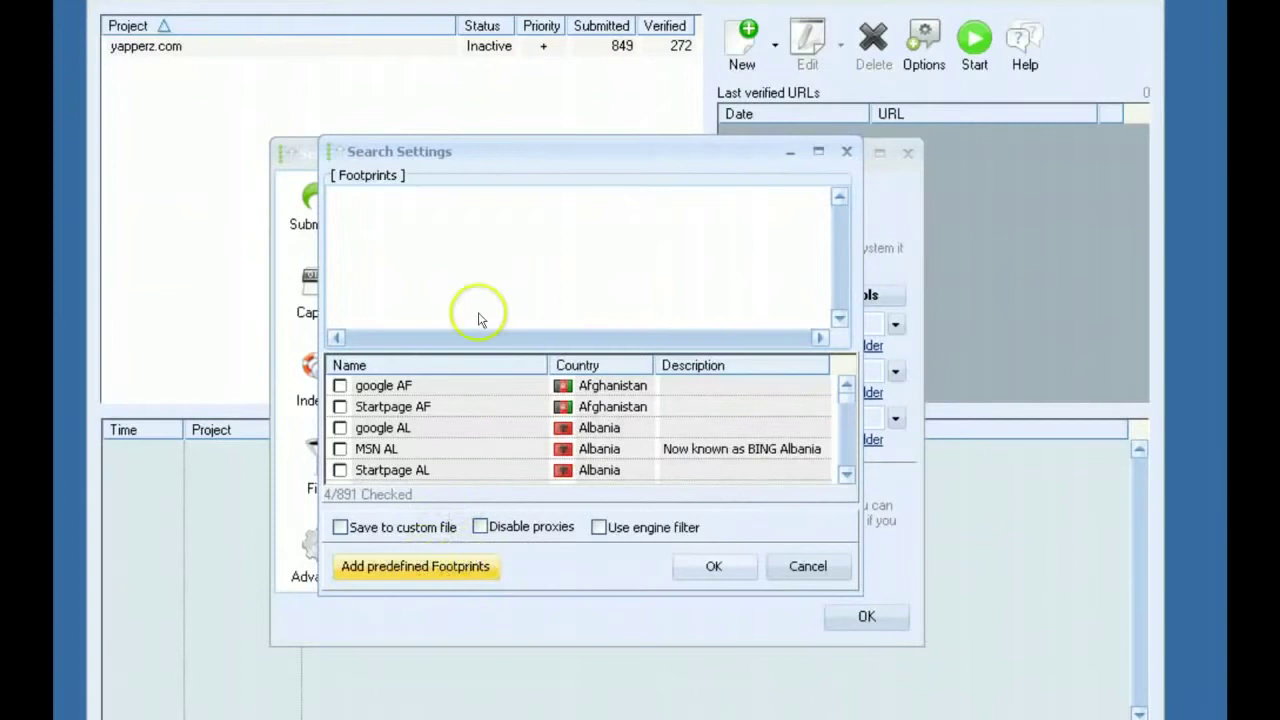
pyautogui.click(426, 567)
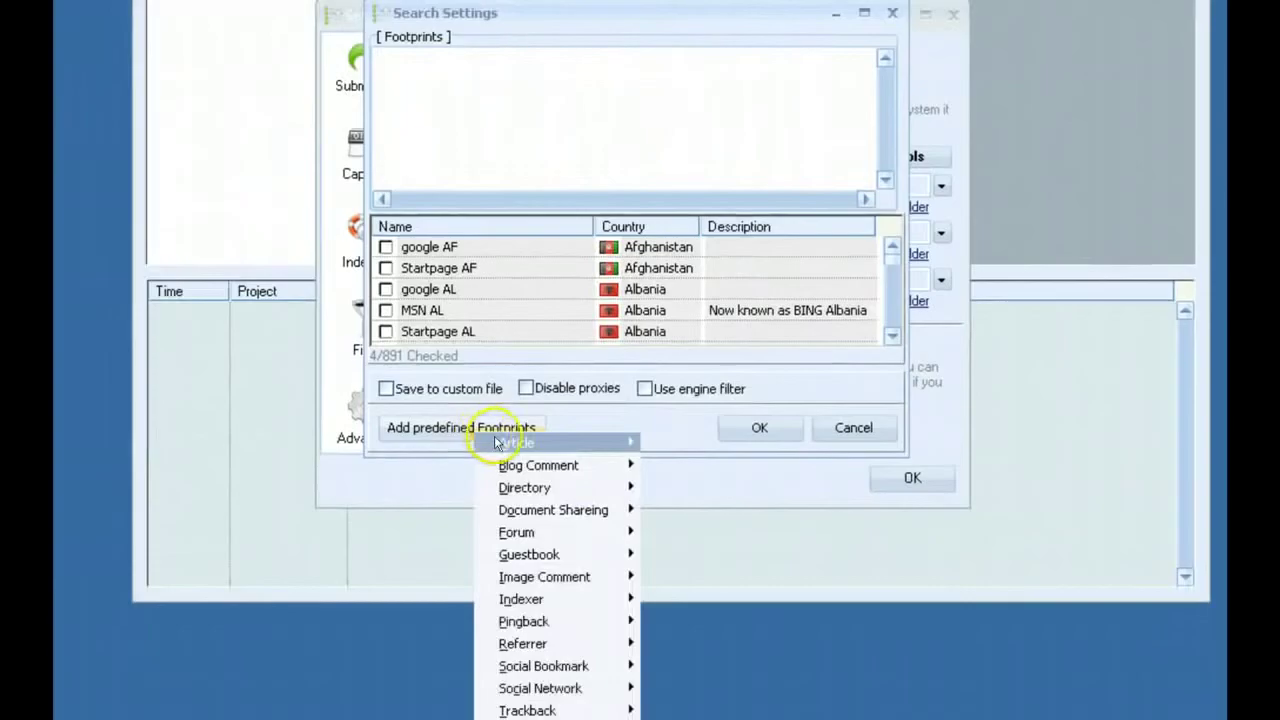
pyautogui.moveTo(470, 581)
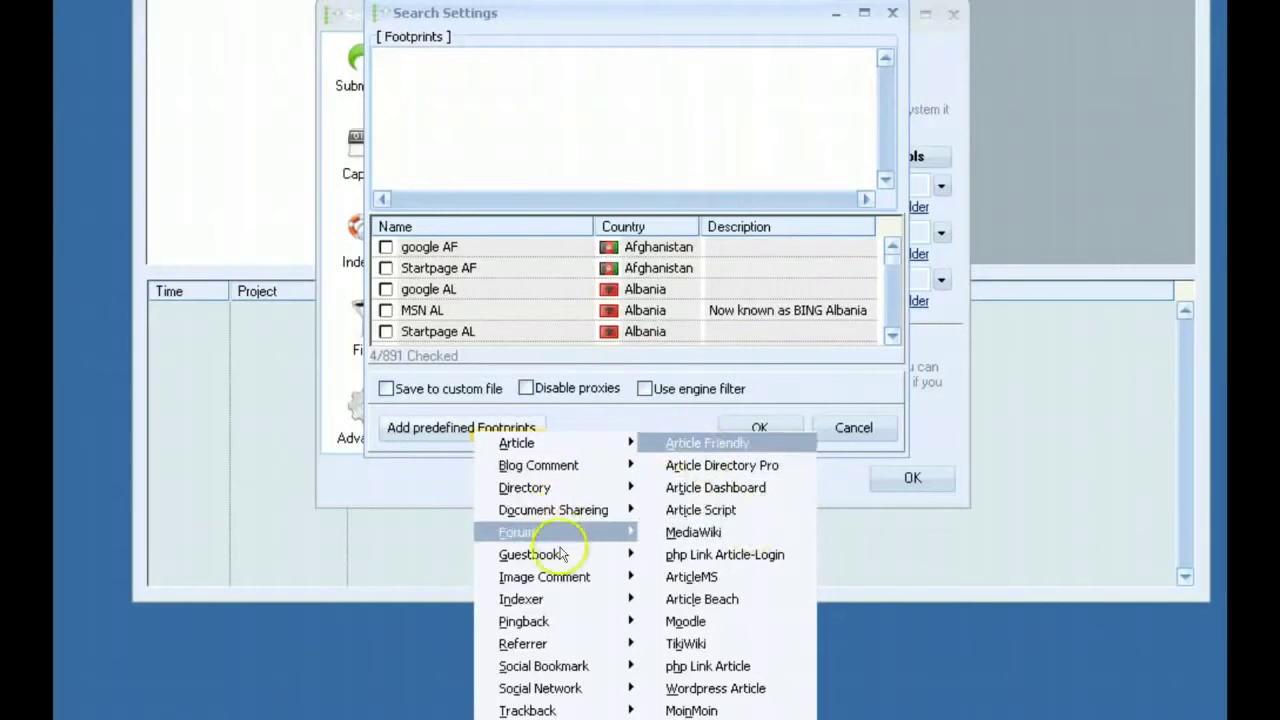
pyautogui.moveTo(577, 541)
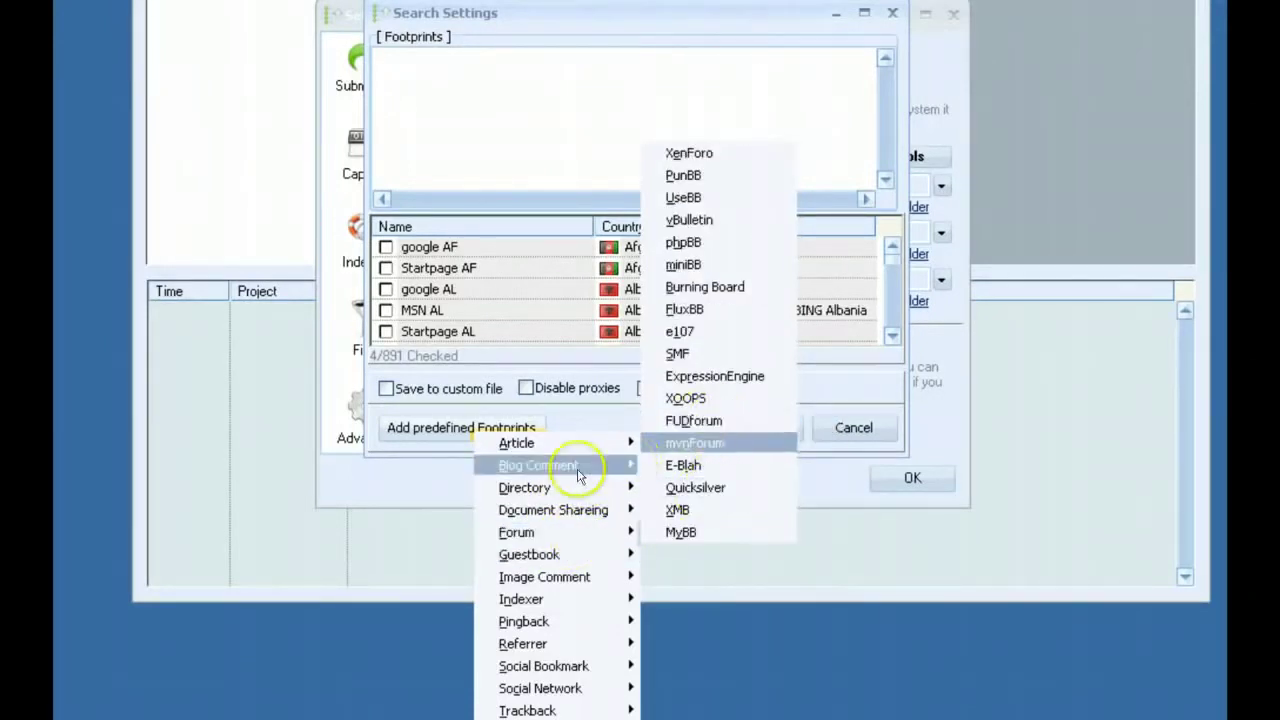
pyautogui.moveTo(565, 443)
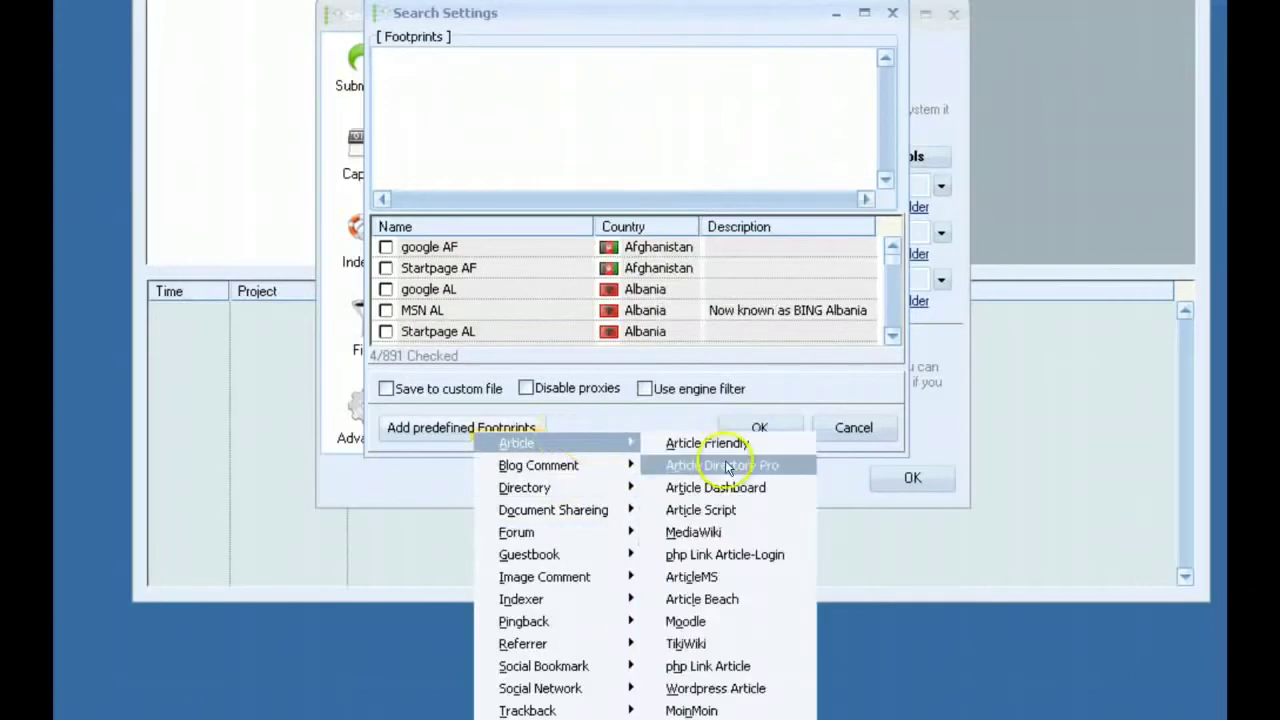
pyautogui.click(727, 464)
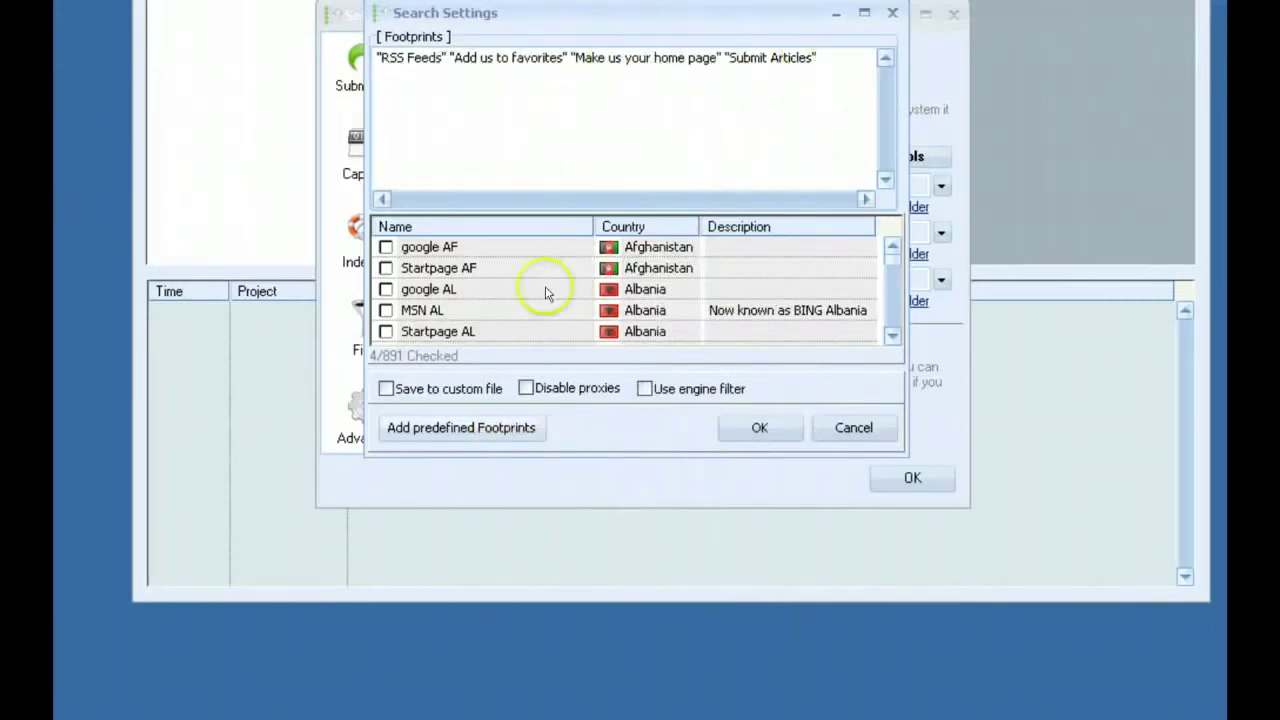
# - Add the predefined MediaWiki footprints from the Article category to the URL search, review the list, and cancel the search setup
pyautogui.click(462, 430)
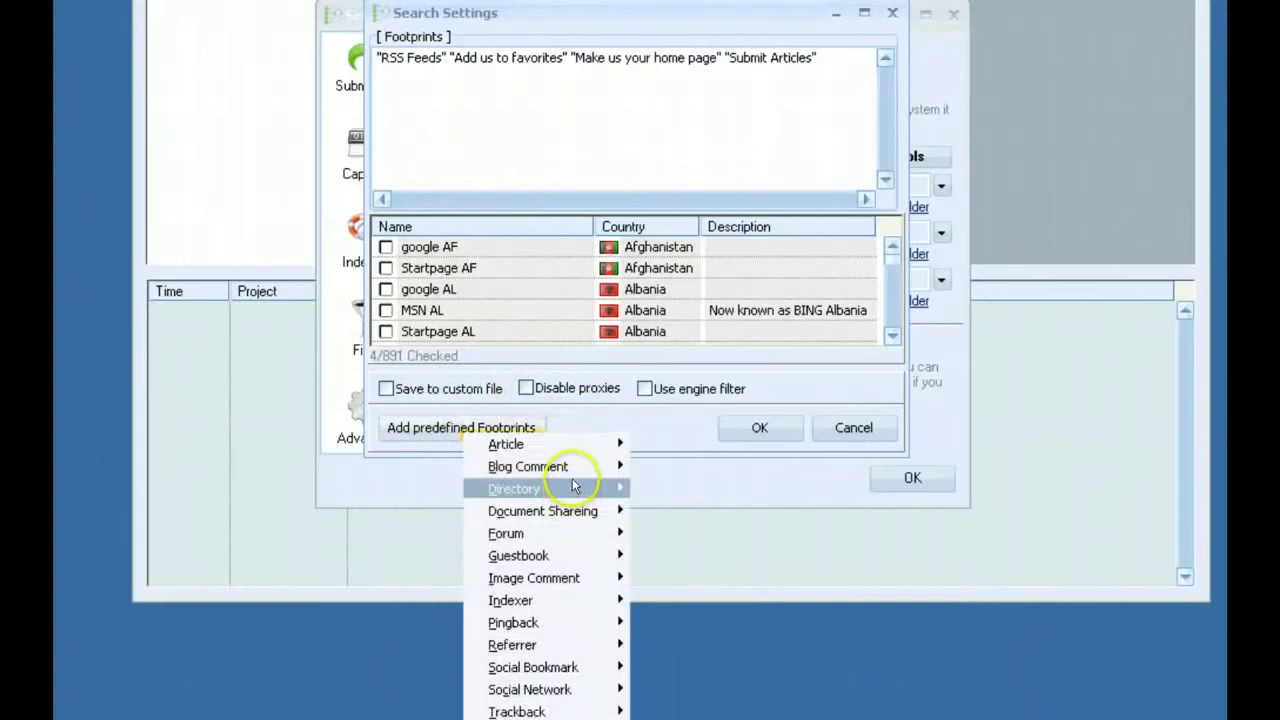
pyautogui.moveTo(578, 453)
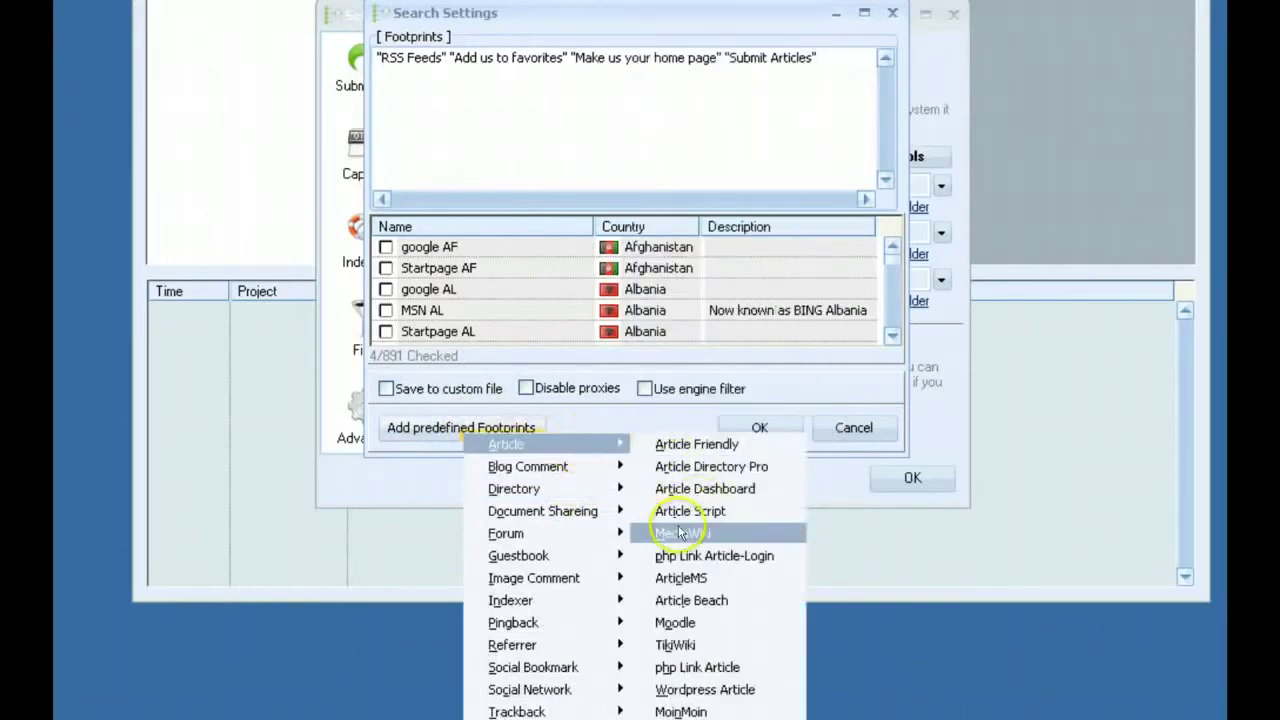
pyautogui.click(675, 535)
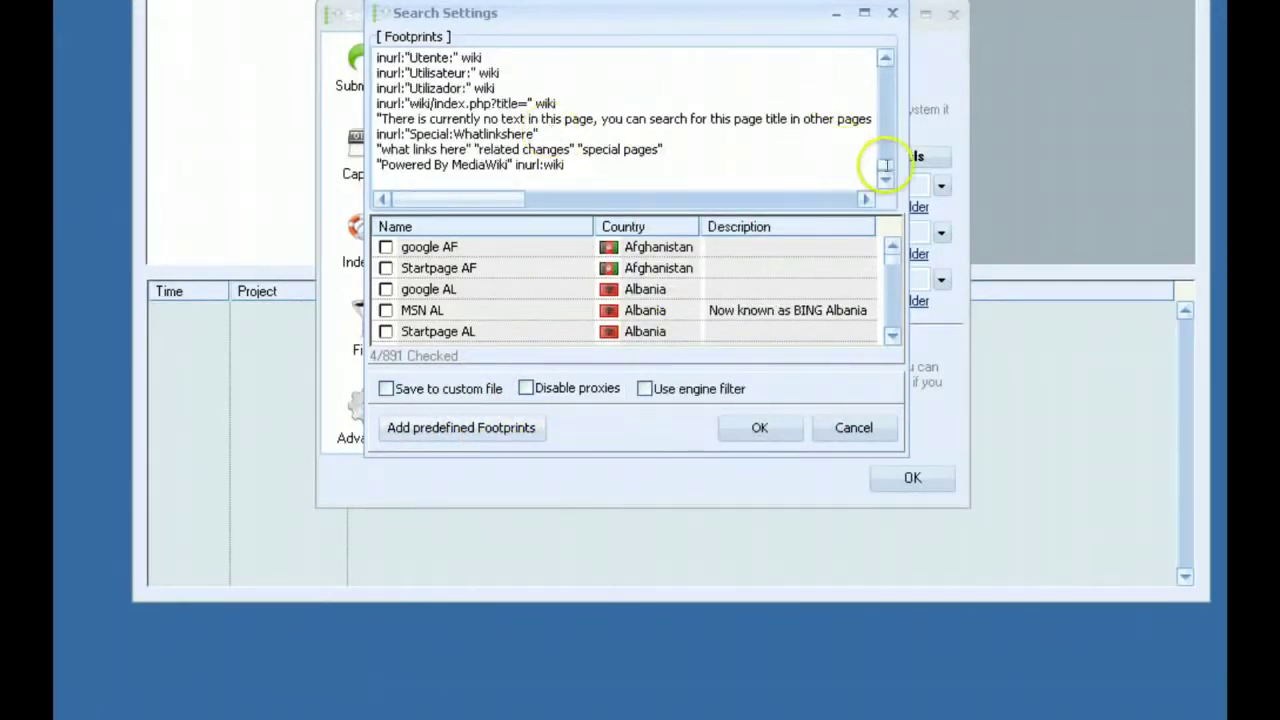
pyautogui.moveTo(886, 170); pyautogui.dragTo(893, 89)
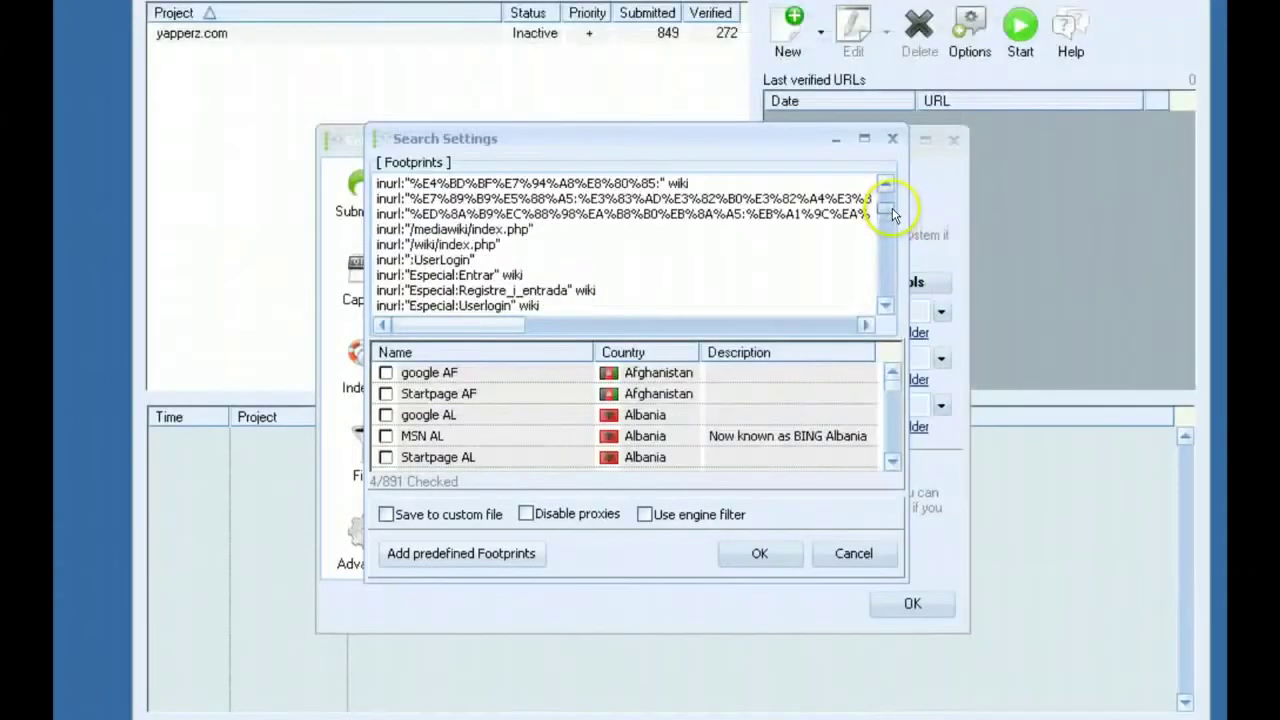
pyautogui.moveTo(893, 215); pyautogui.dragTo(889, 183)
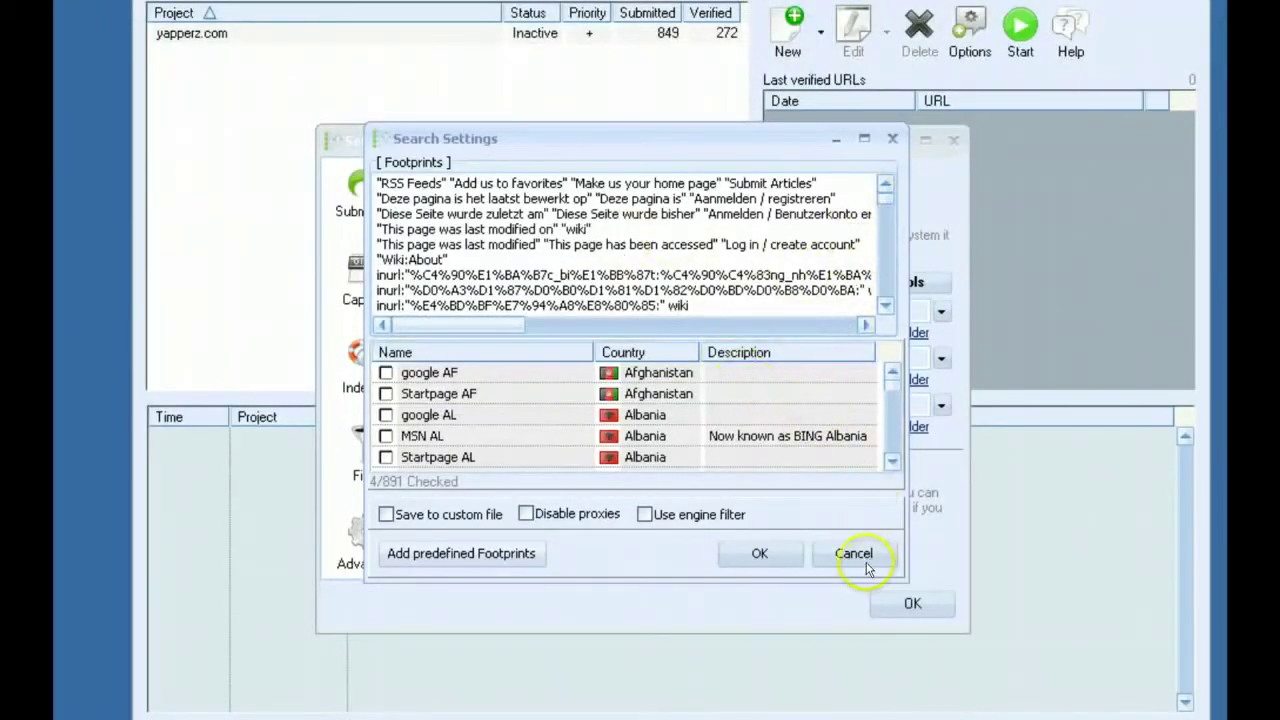
pyautogui.click(815, 556)
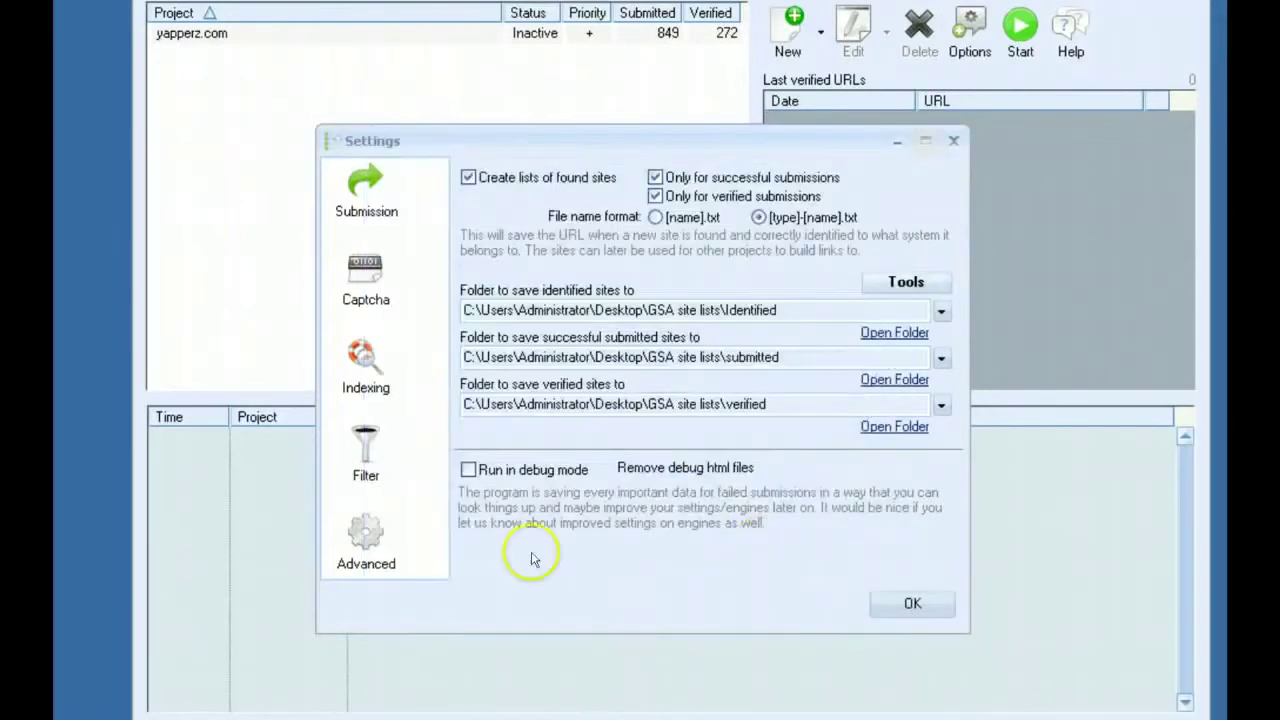
# - Set up an online search for site lists with pastebin.com as the chosen paste site
pyautogui.click(915, 283)
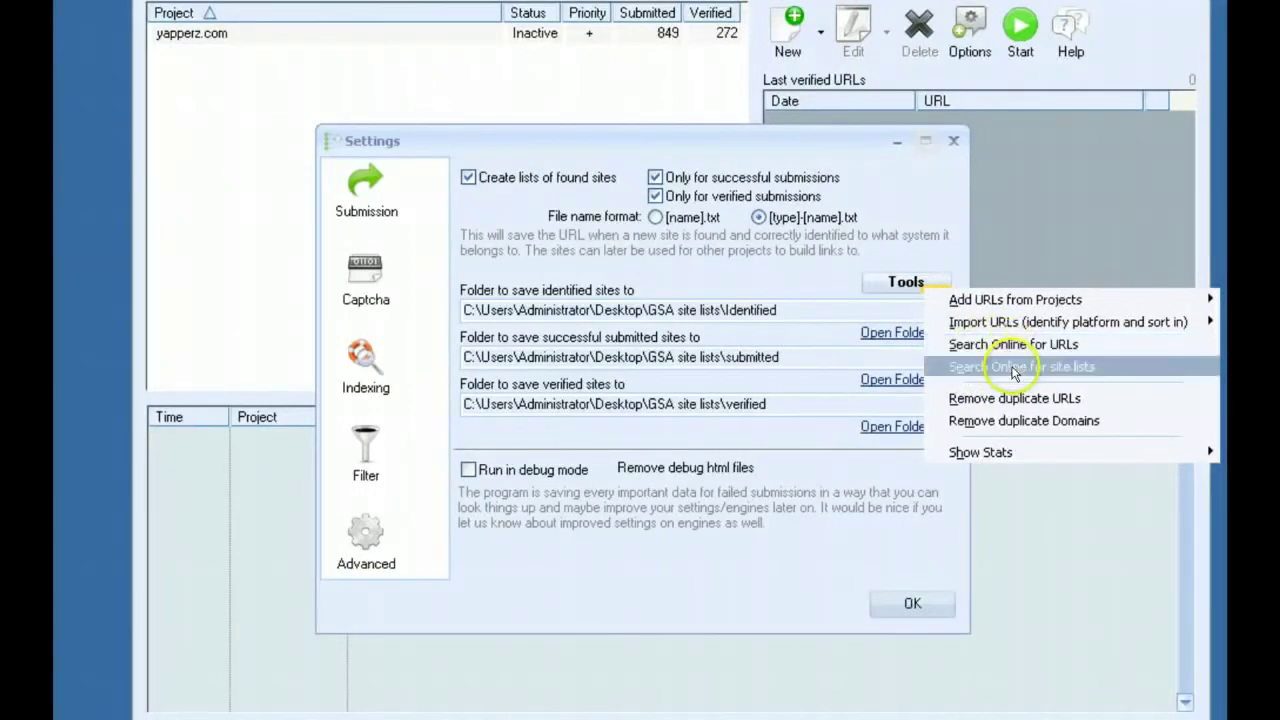
pyautogui.click(1013, 370)
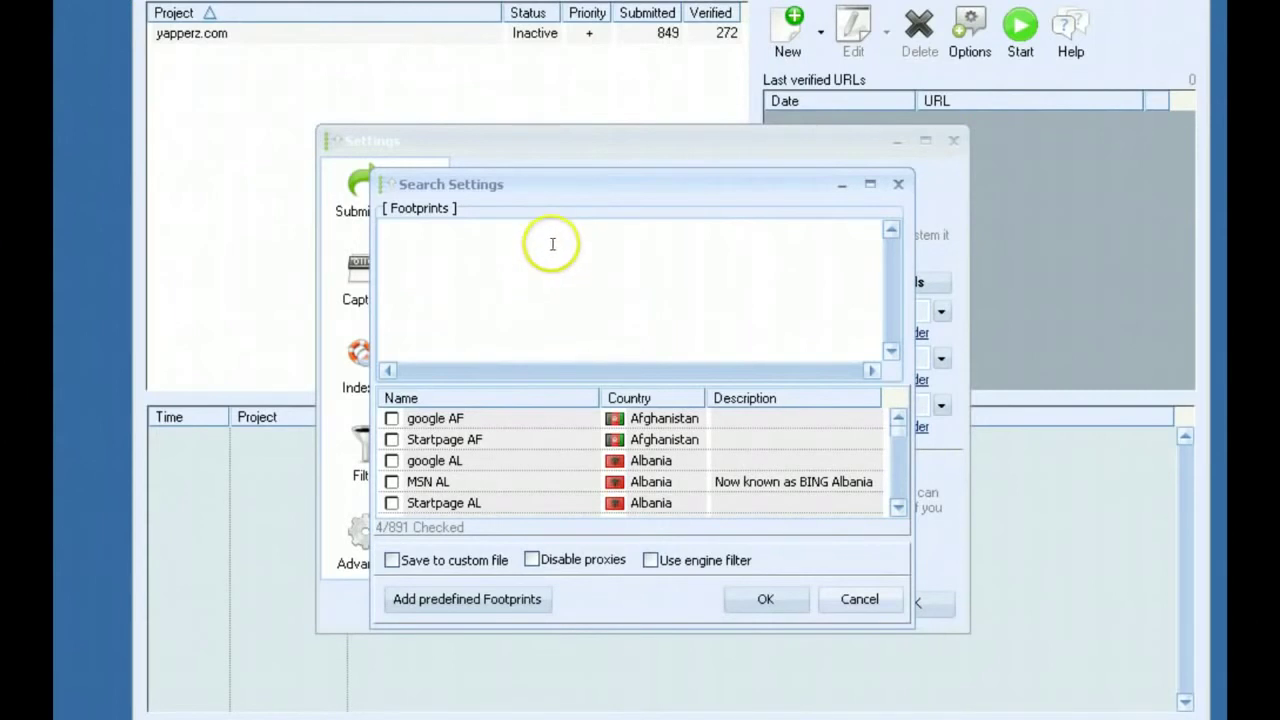
pyautogui.moveTo(521, 195); pyautogui.dragTo(543, 177)
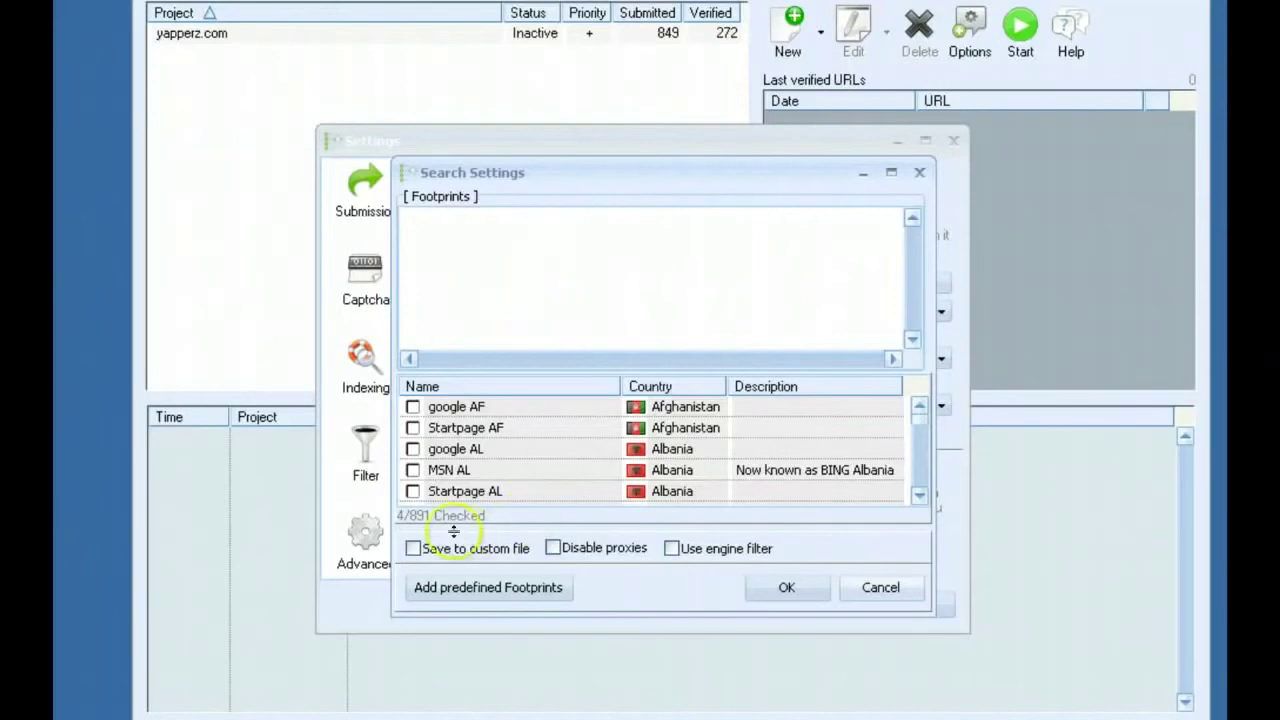
pyautogui.click(478, 589)
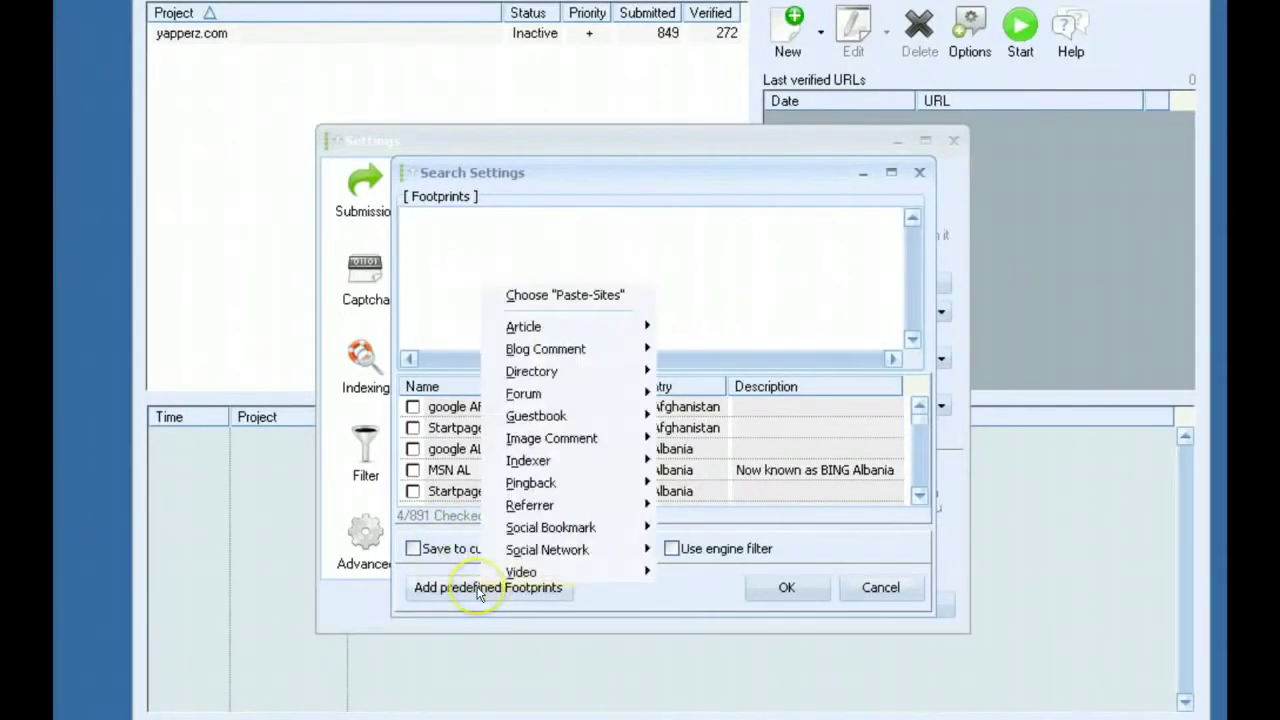
pyautogui.click(565, 297)
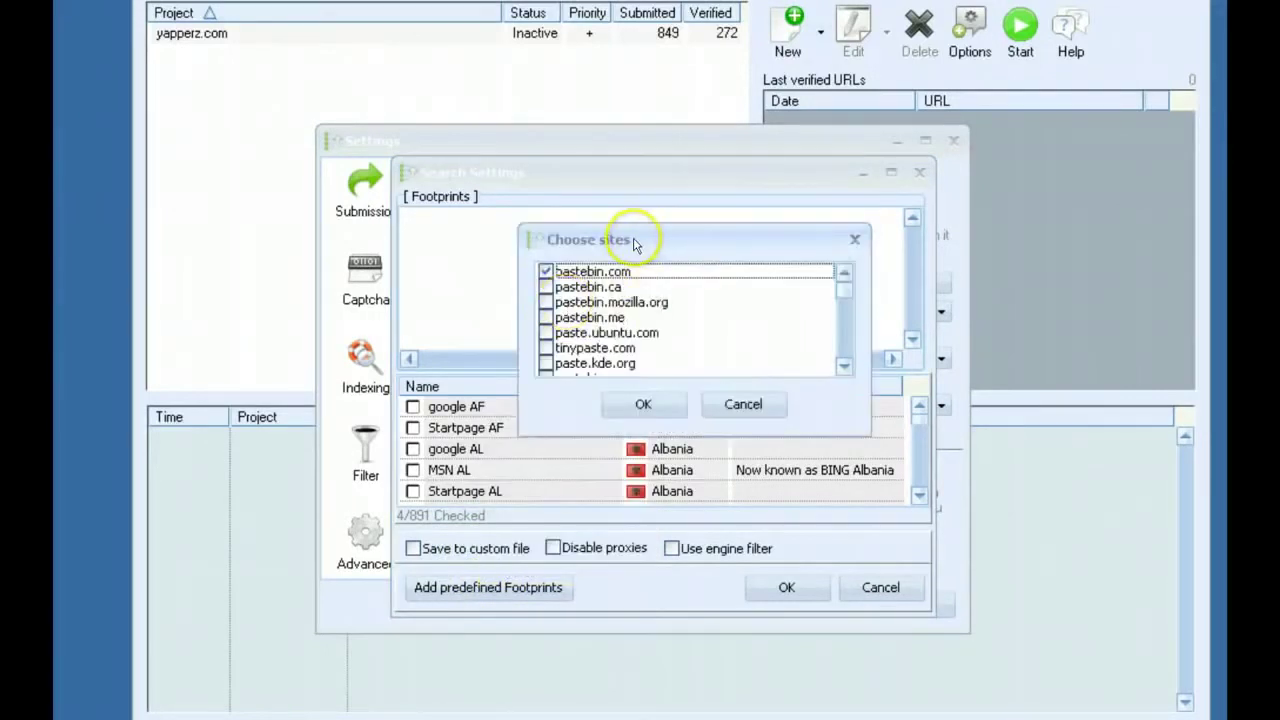
pyautogui.moveTo(619, 245); pyautogui.dragTo(494, 248)
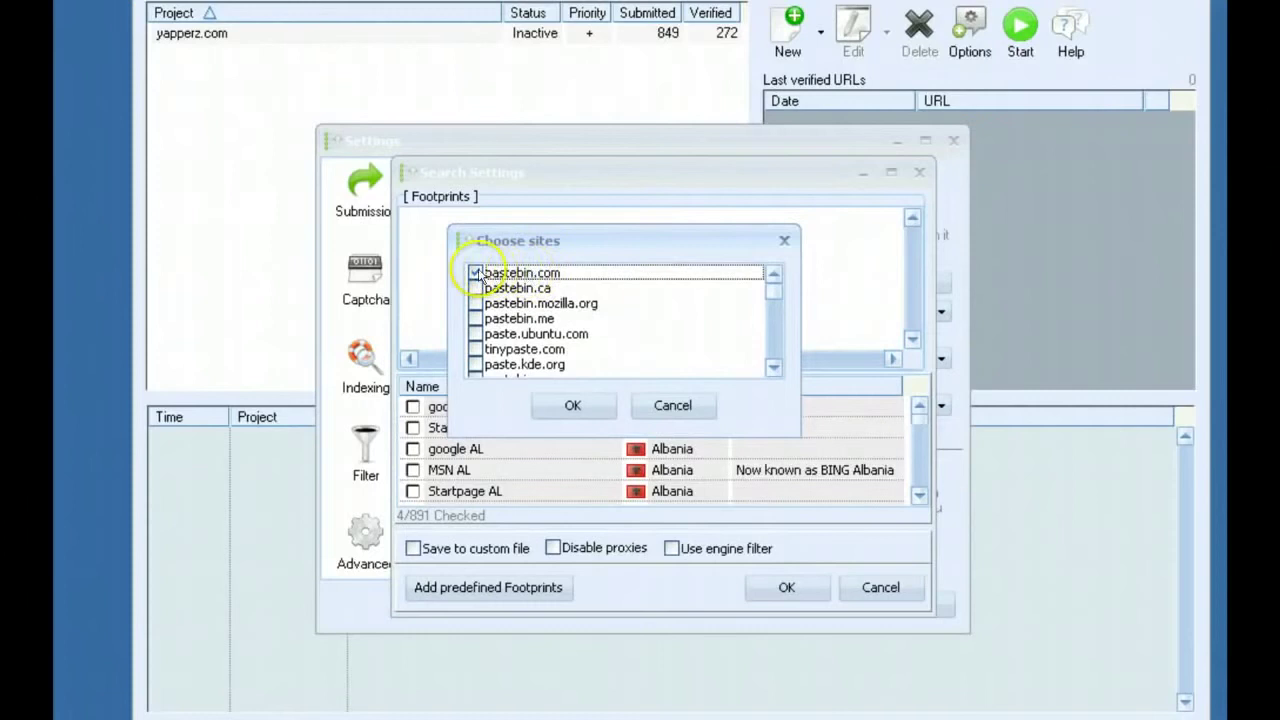
pyautogui.click(572, 405)
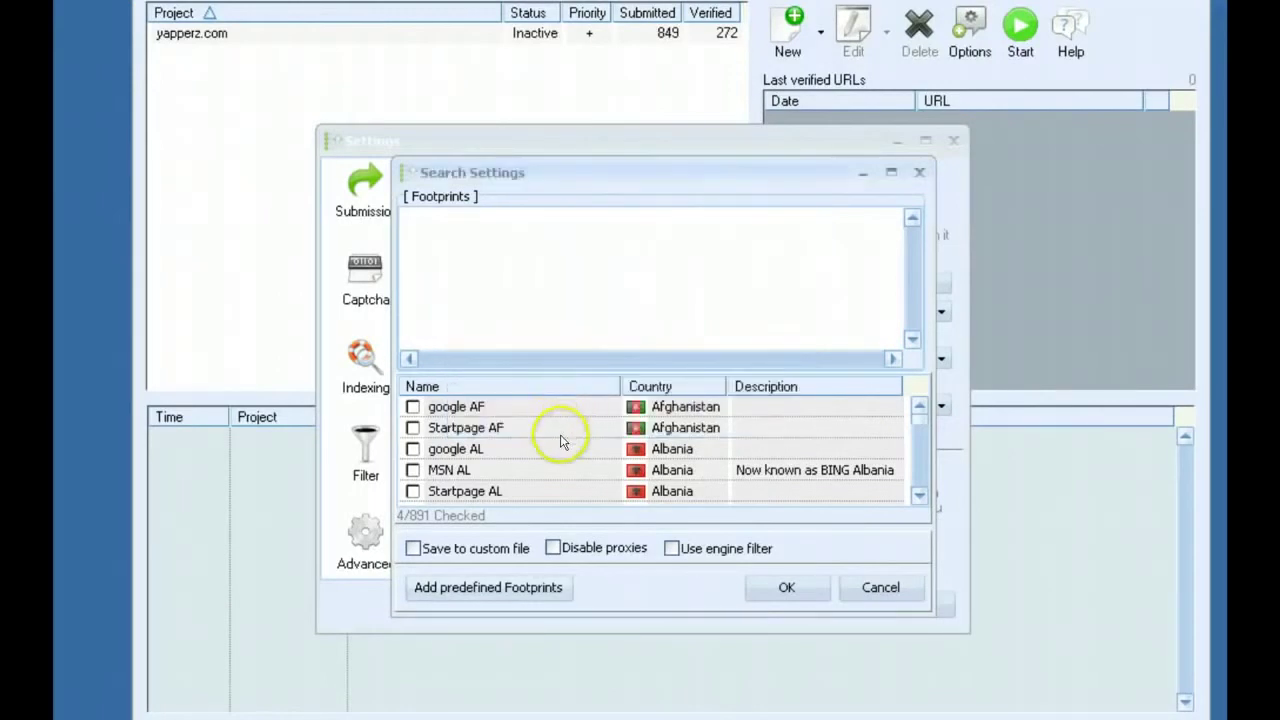
# - Add the predefined MediaWiki footprints from the Article category to the site list search
pyautogui.click(526, 593)
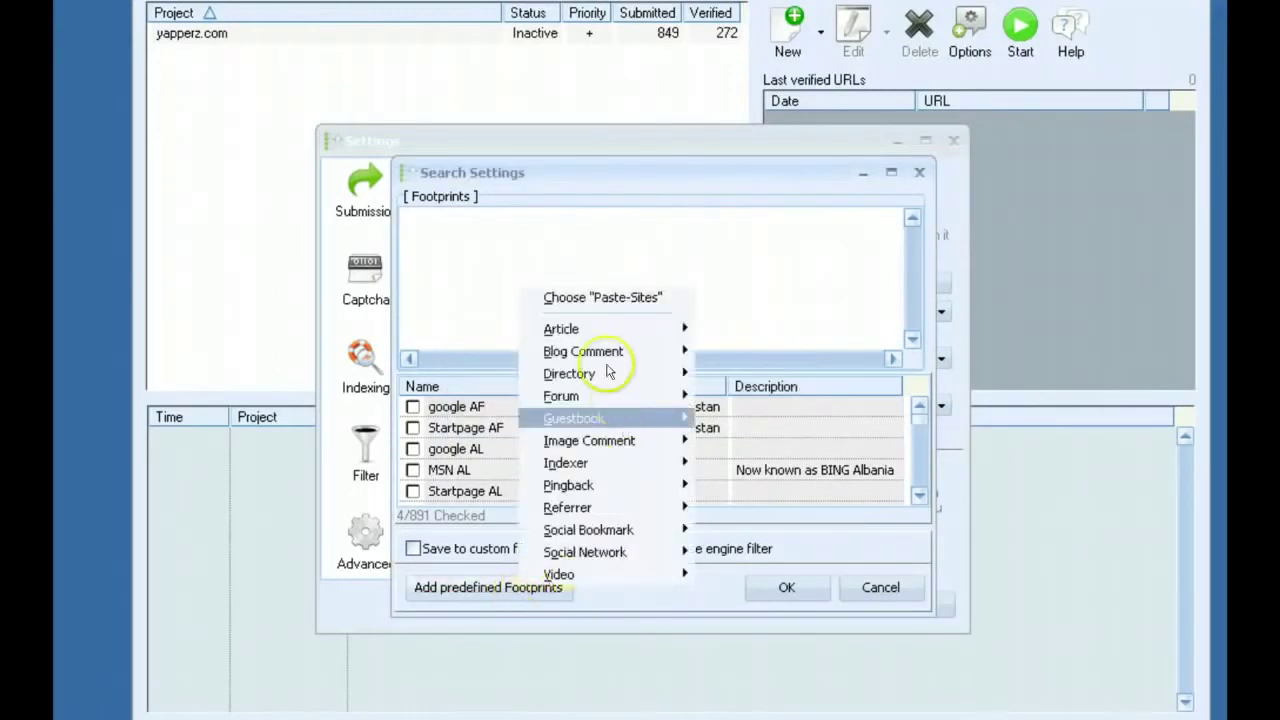
pyautogui.moveTo(590, 325)
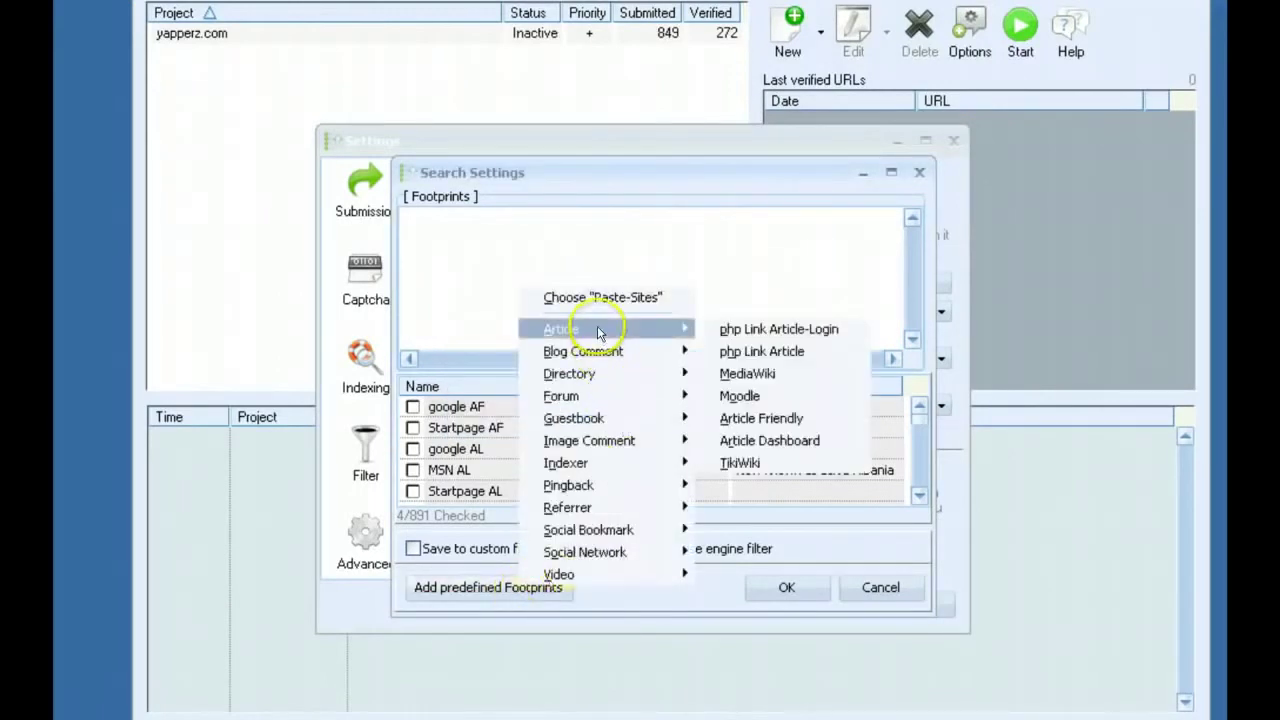
pyautogui.click(755, 381)
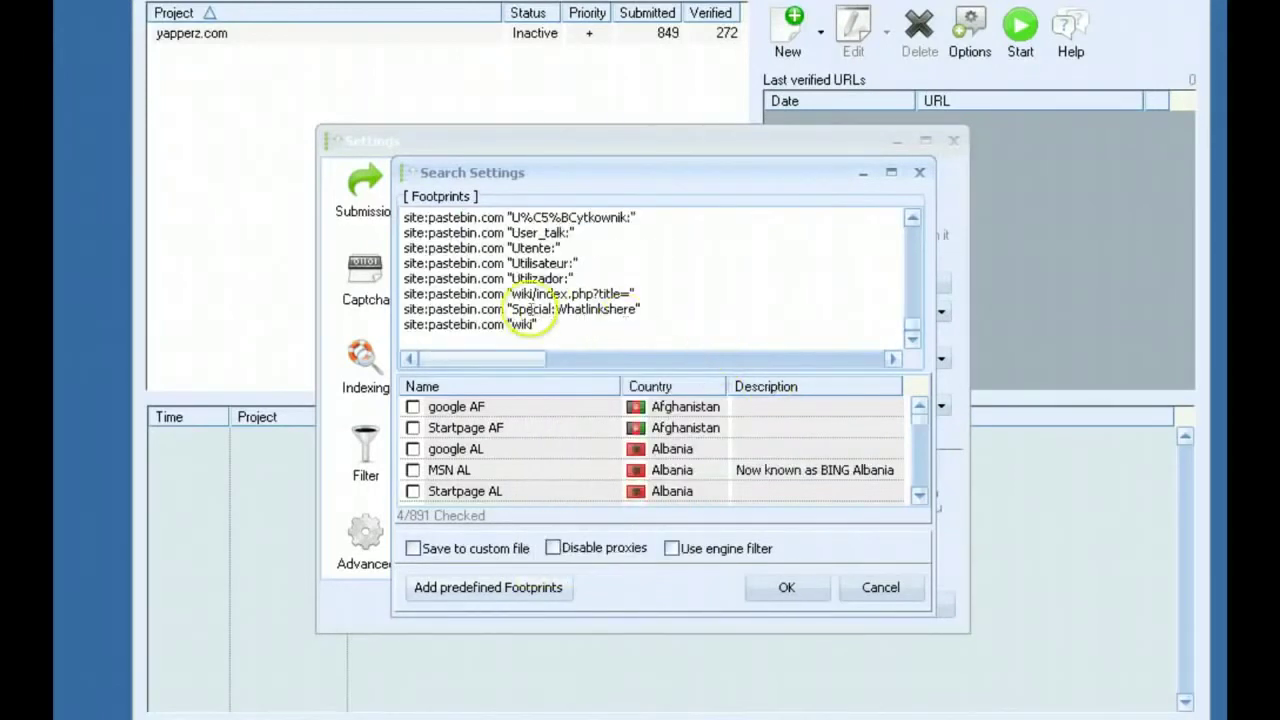
# - Examine how the site:pastebin.com footprints are combined with the MediaWiki terms, and cancel the site list search
pyautogui.moveTo(912, 337); pyautogui.dragTo(920, 229)
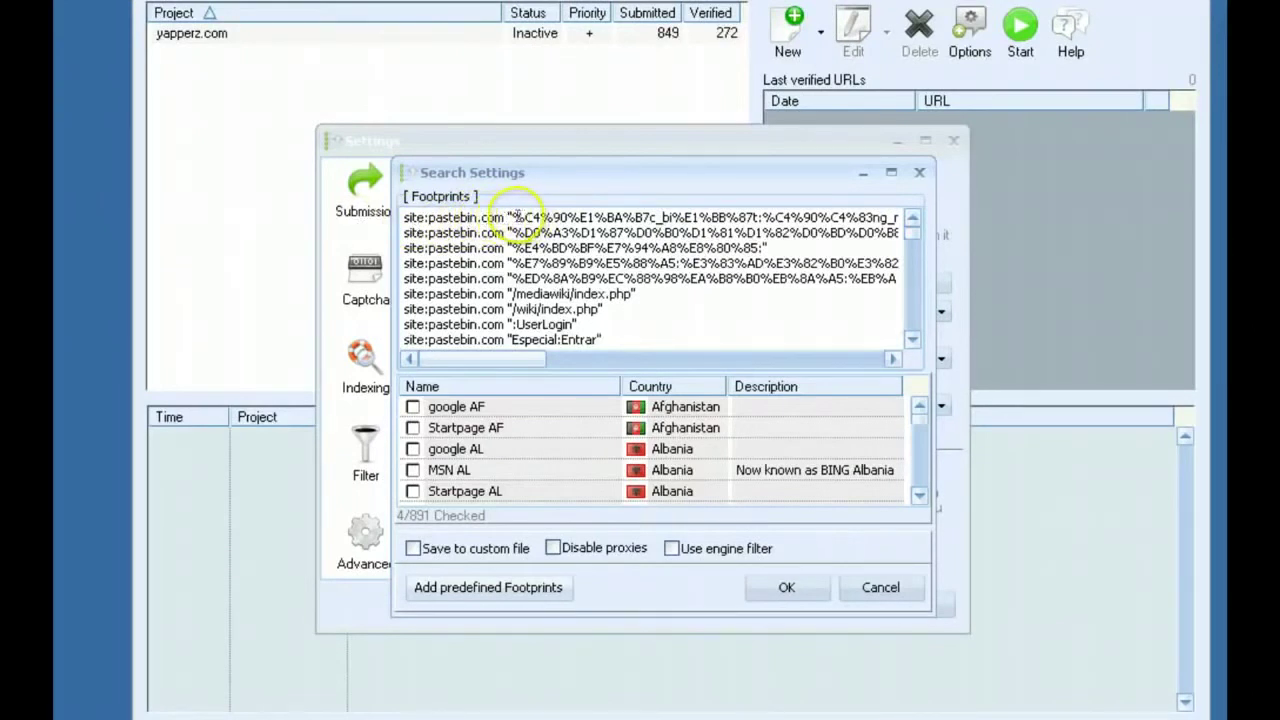
pyautogui.moveTo(513, 217); pyautogui.dragTo(858, 217)
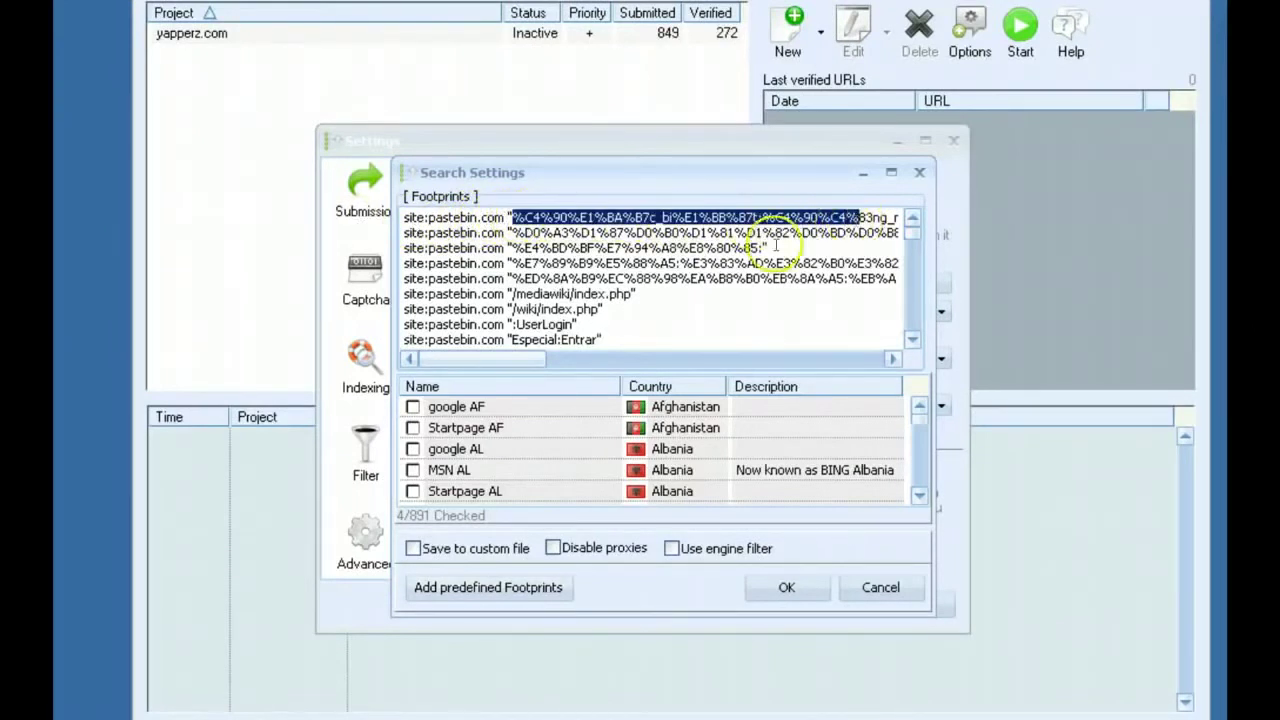
pyautogui.click(652, 277)
pyautogui.moveTo(509, 293); pyautogui.dragTo(614, 294)
pyautogui.click(565, 292)
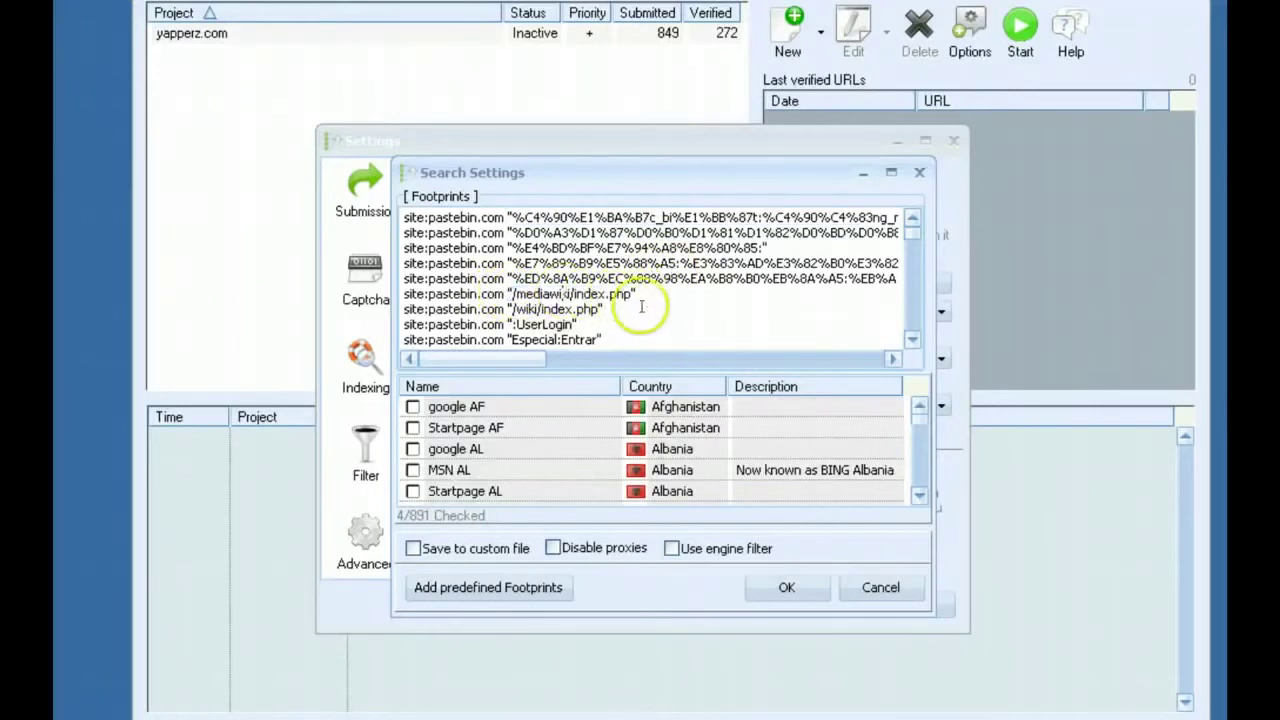
pyautogui.moveTo(912, 240); pyautogui.dragTo(914, 335)
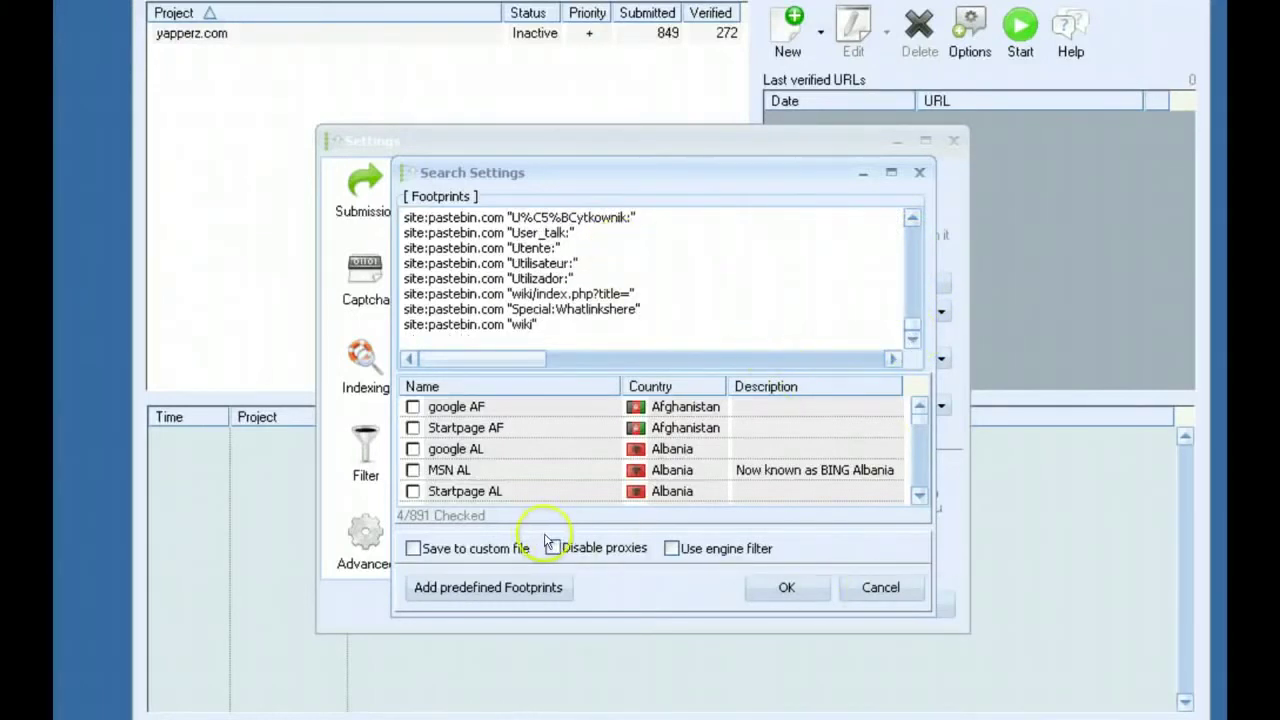
pyautogui.click(880, 587)
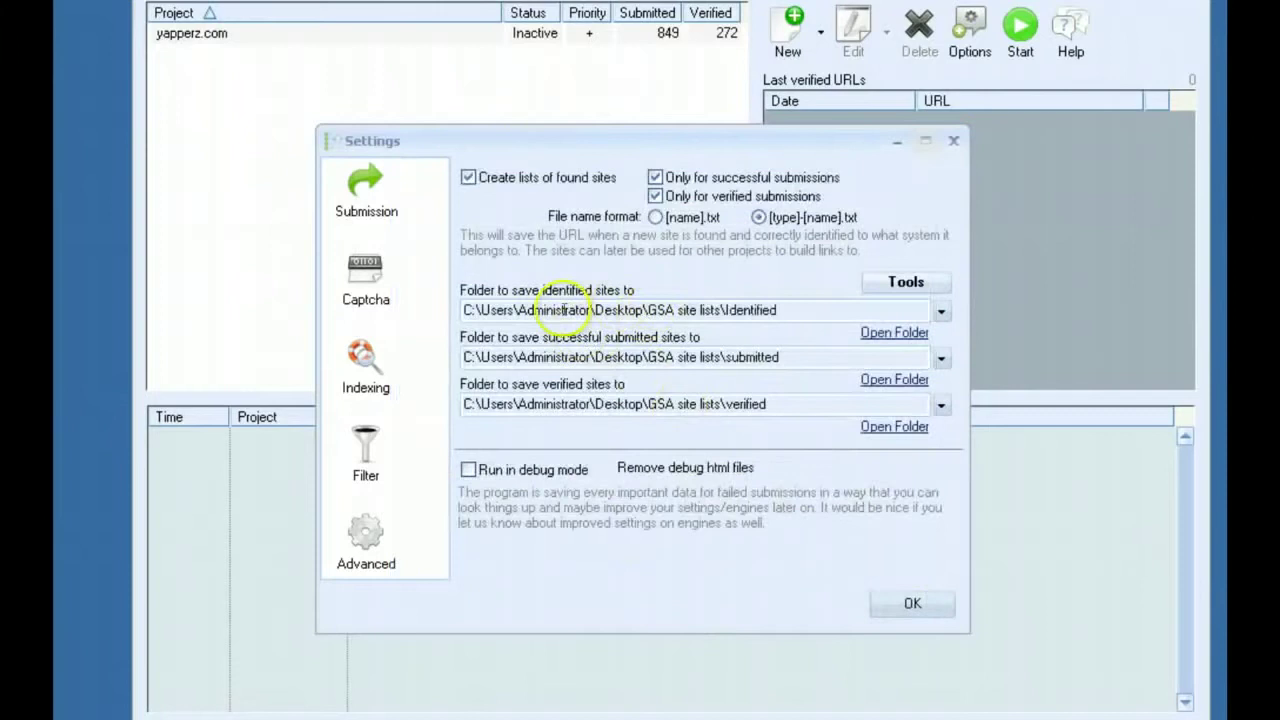
# - Remove the duplicate URLs and the duplicate domains from the saved site lists
pyautogui.click(896, 285)
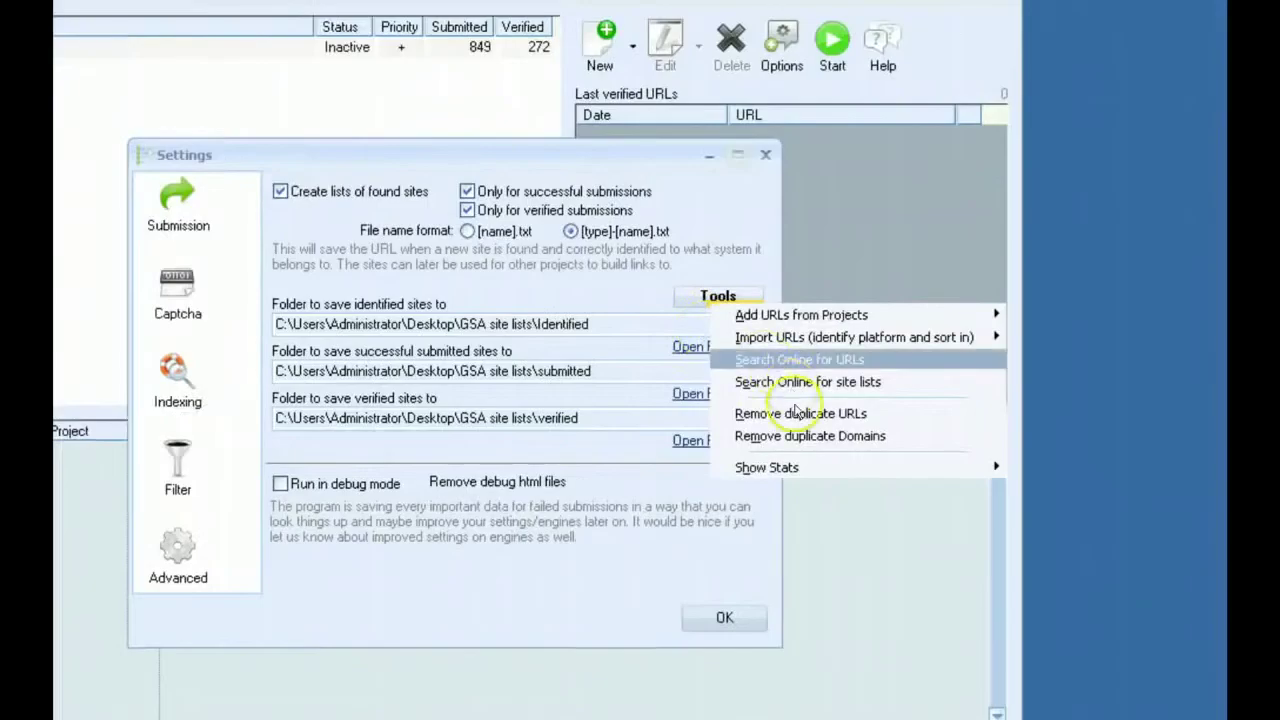
pyautogui.click(788, 416)
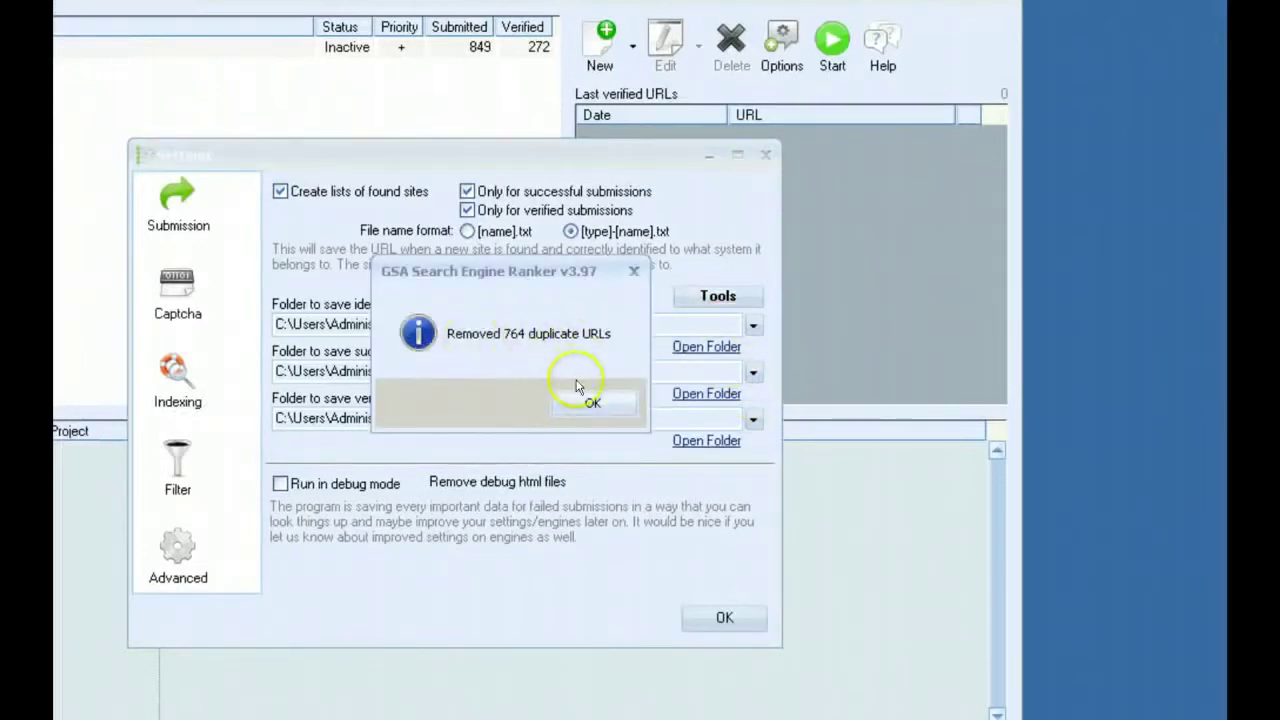
pyautogui.click(590, 404)
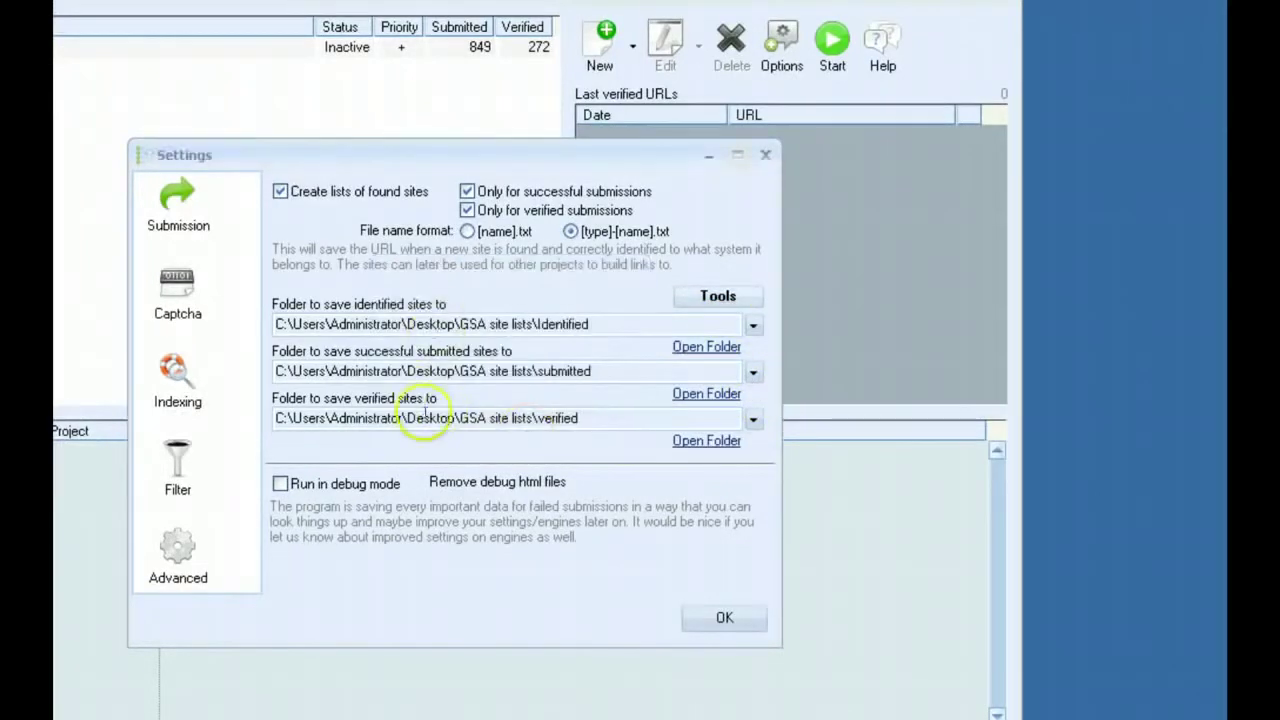
pyautogui.click(712, 298)
pyautogui.click(788, 437)
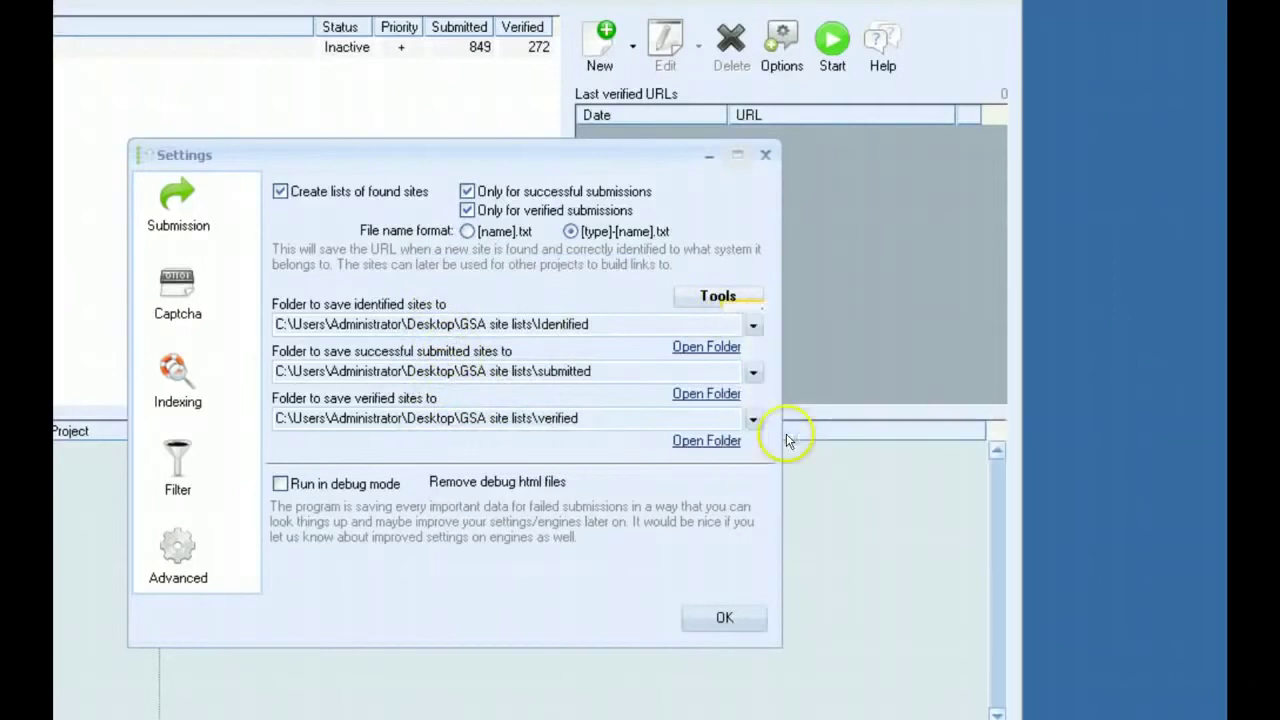
pyautogui.click(594, 402)
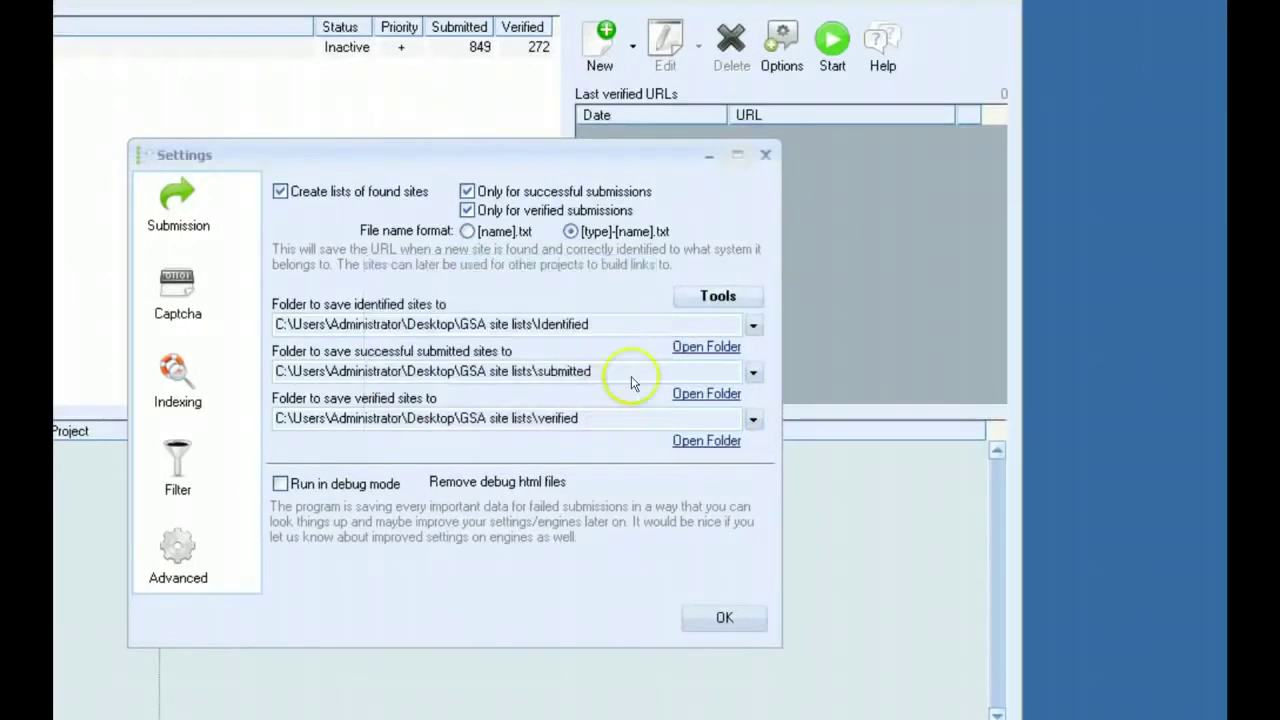
# - Show the statistics for the verified site lists, look through the counts per platform, and close them
pyautogui.click(702, 296)
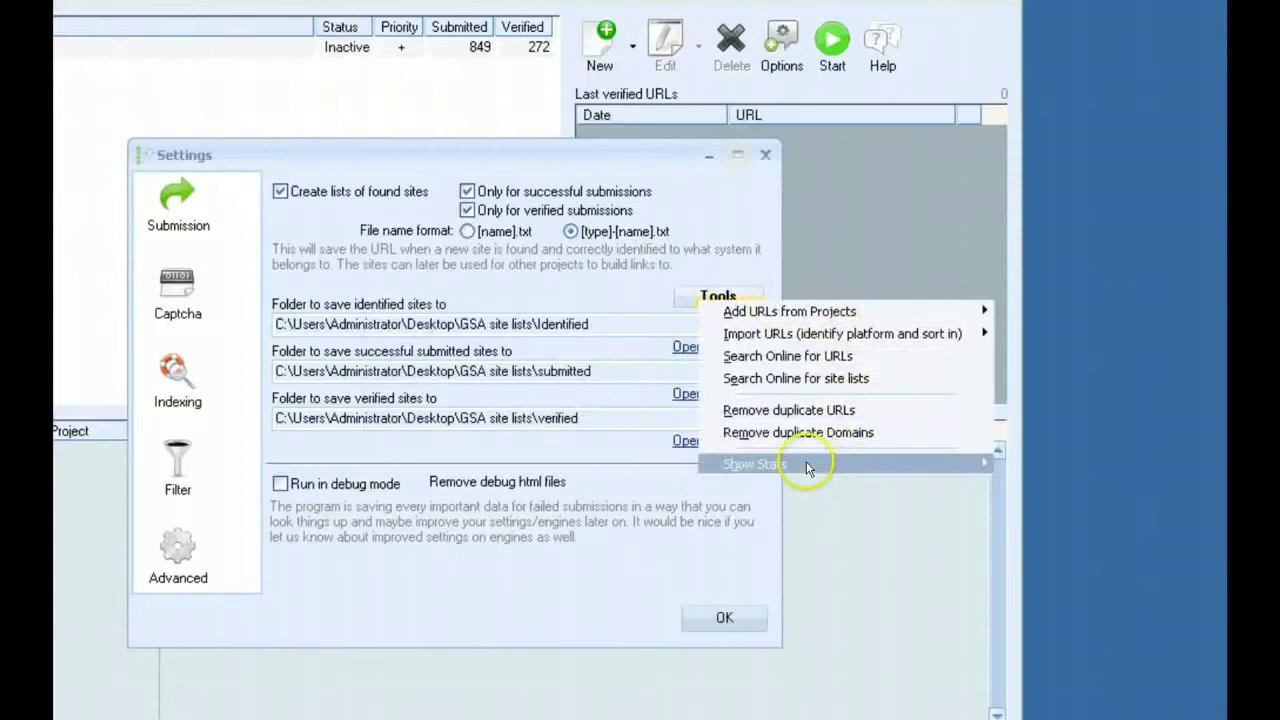
pyautogui.moveTo(808, 468)
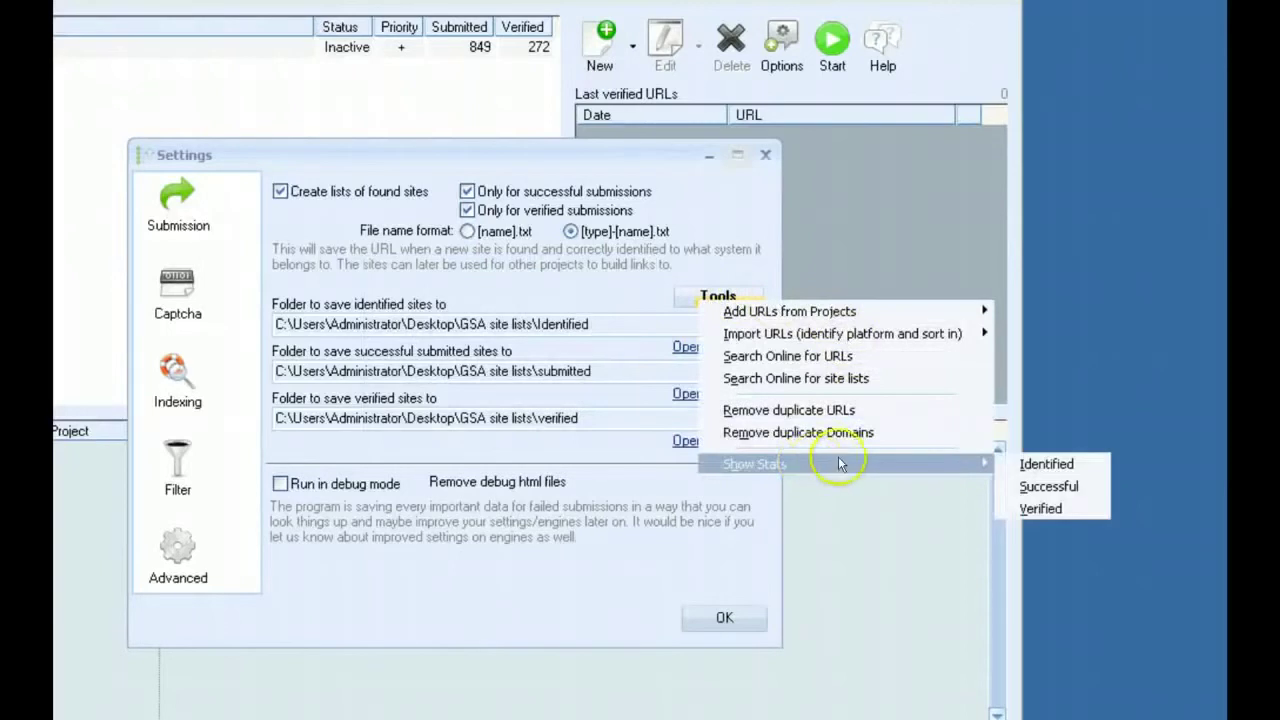
pyautogui.click(1045, 509)
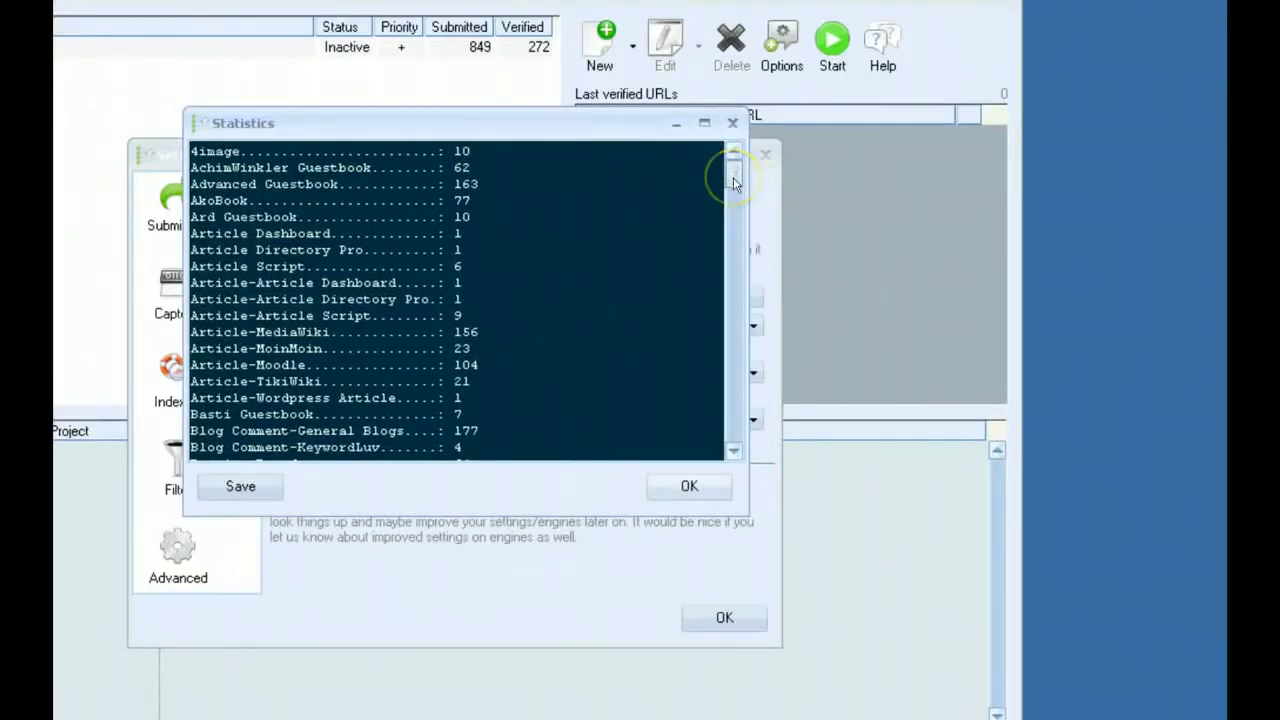
pyautogui.moveTo(735, 182); pyautogui.dragTo(734, 412)
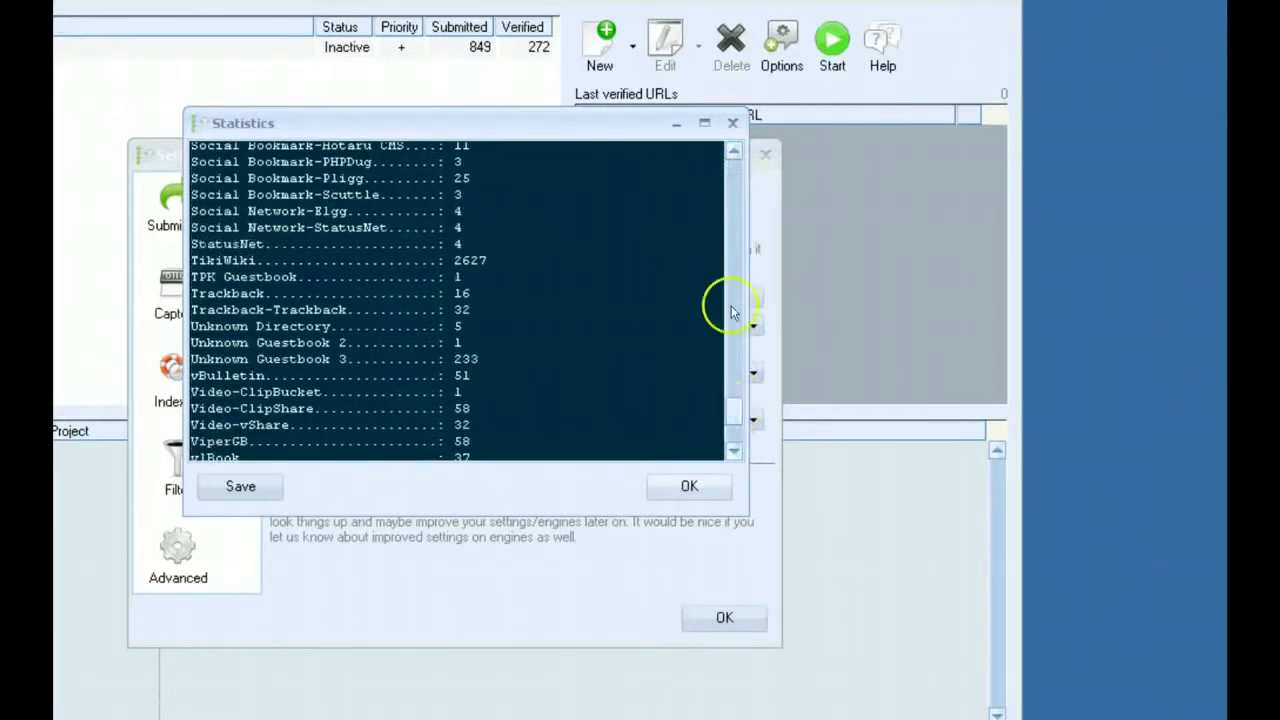
pyautogui.click(731, 124)
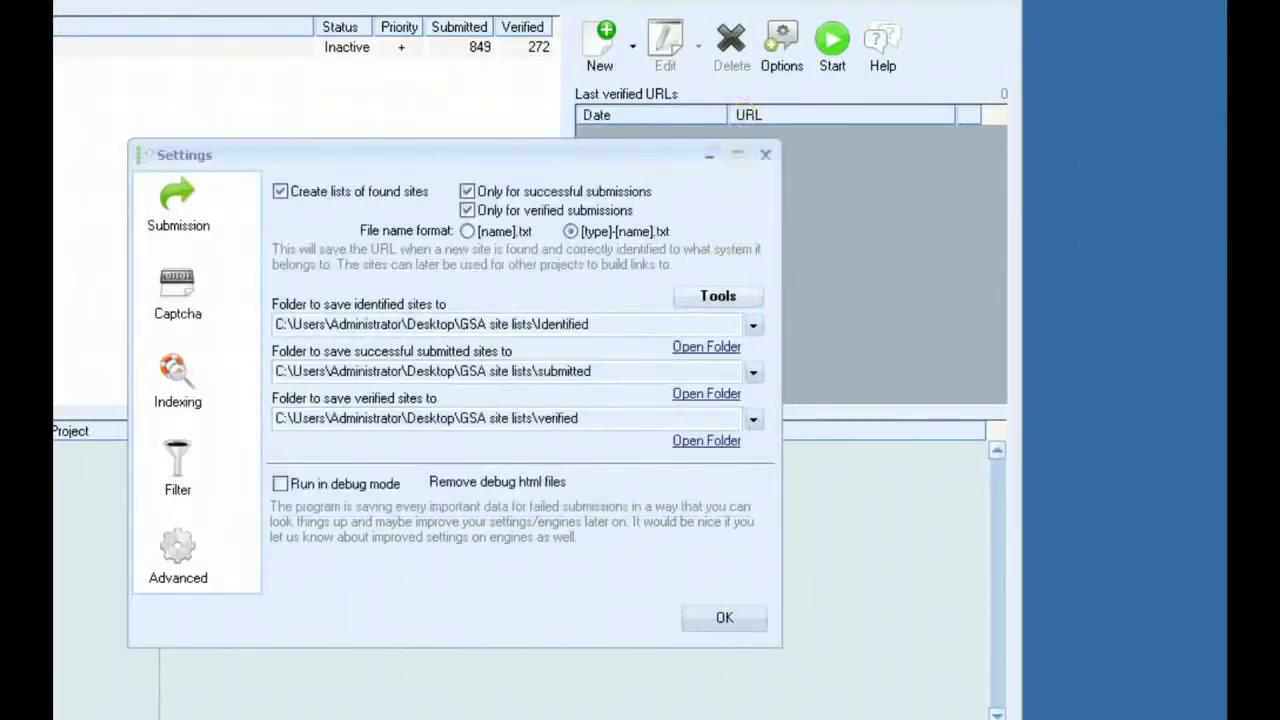
# - Turn off the option to create site lists only for successful submissions, and start the yapperz.com project
pyautogui.click(466, 191)
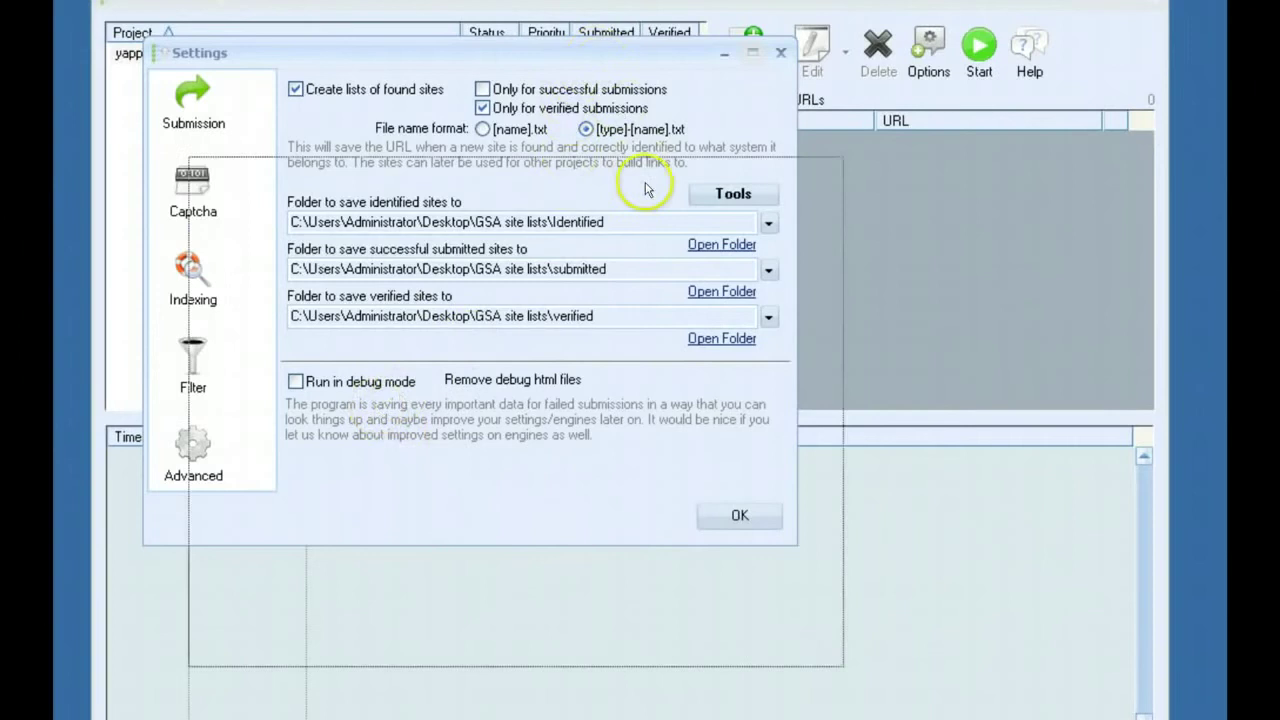
pyautogui.press('Escape')
pyautogui.click(965, 58)
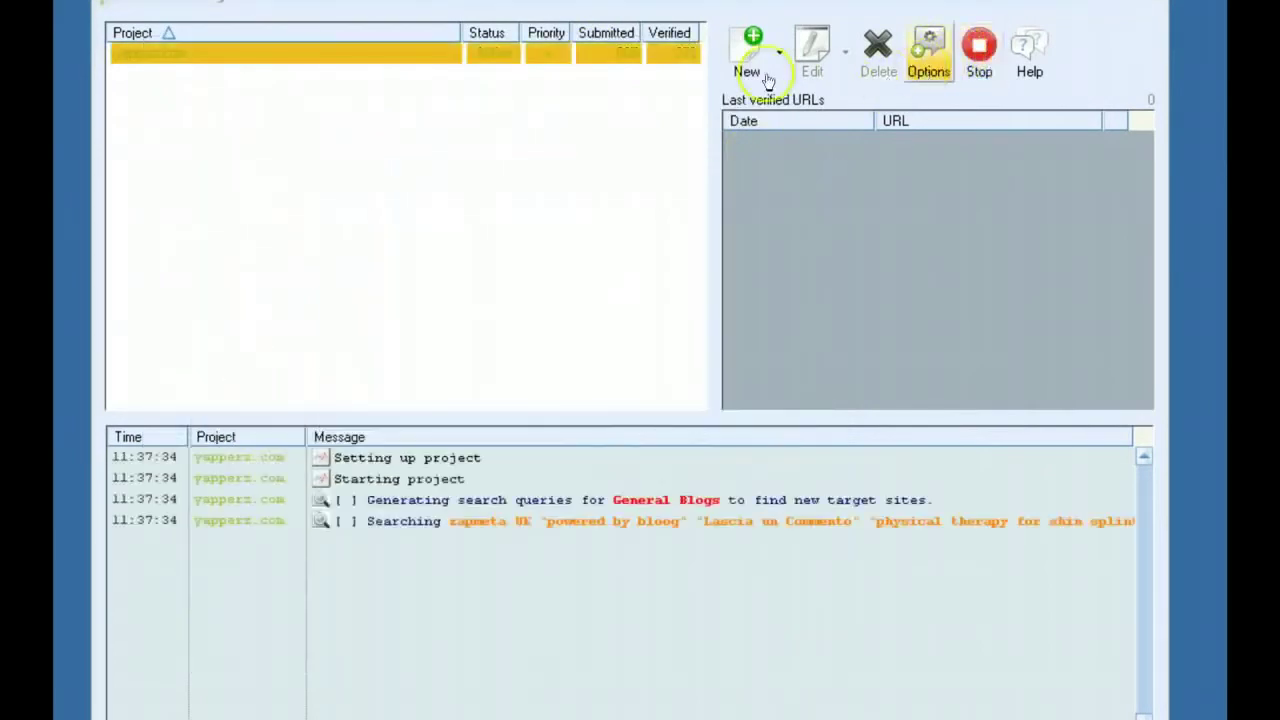
# - Turn on debug mode in the submission settings while the yapperz.com project is running
pyautogui.click(929, 45)
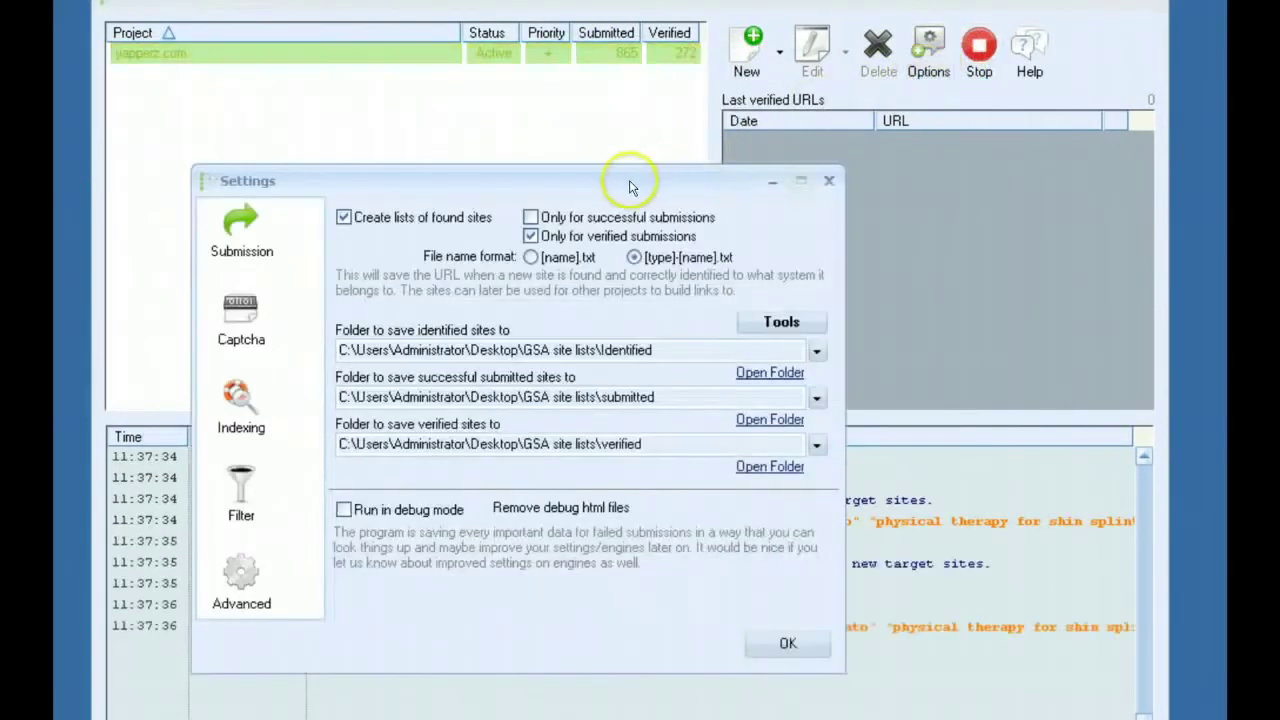
pyautogui.moveTo(516, 189); pyautogui.dragTo(653, 67)
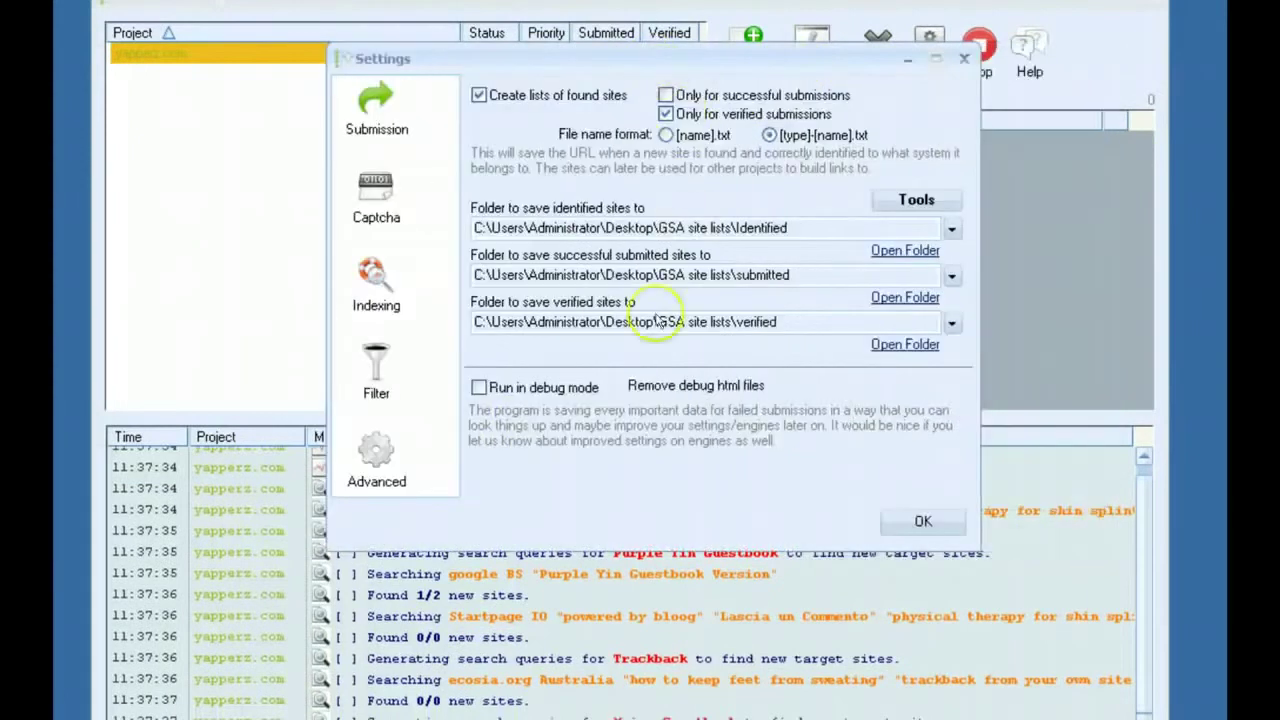
pyautogui.click(528, 390)
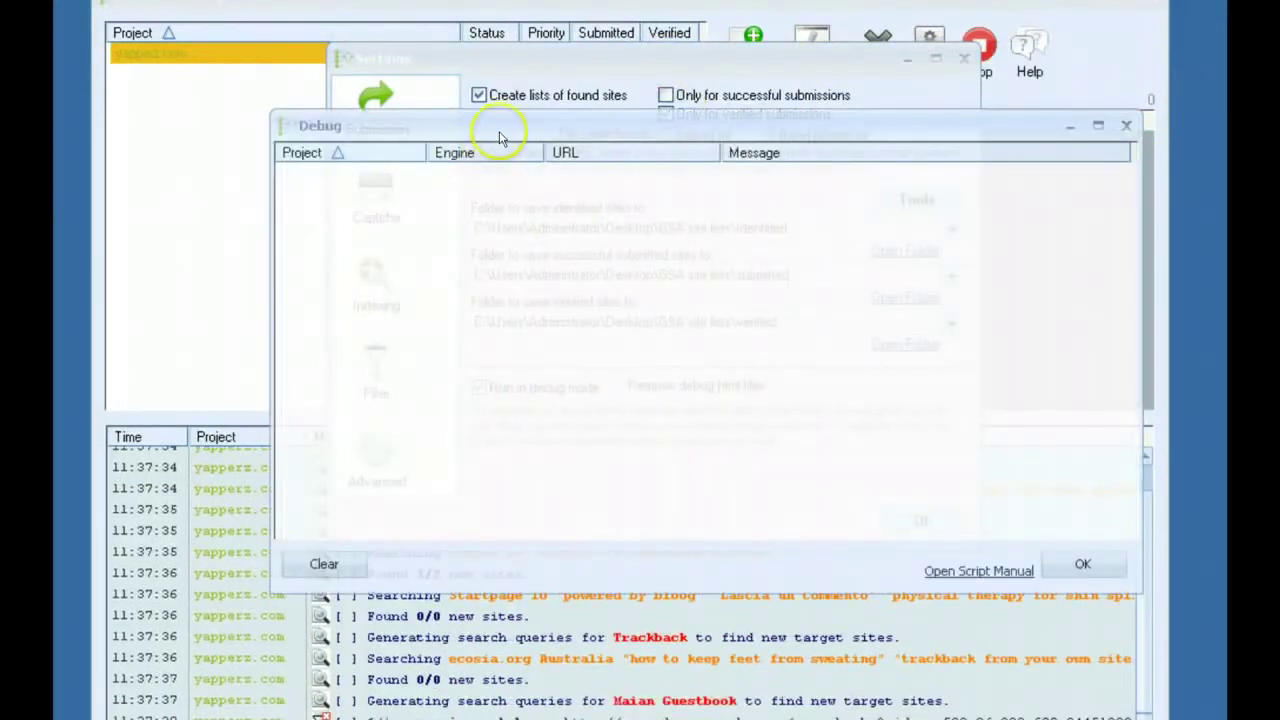
# - Examine the failed submissions and their engine messages in the debug log, and close the log and the settings without saving
pyautogui.moveTo(510, 133); pyautogui.dragTo(421, 148)
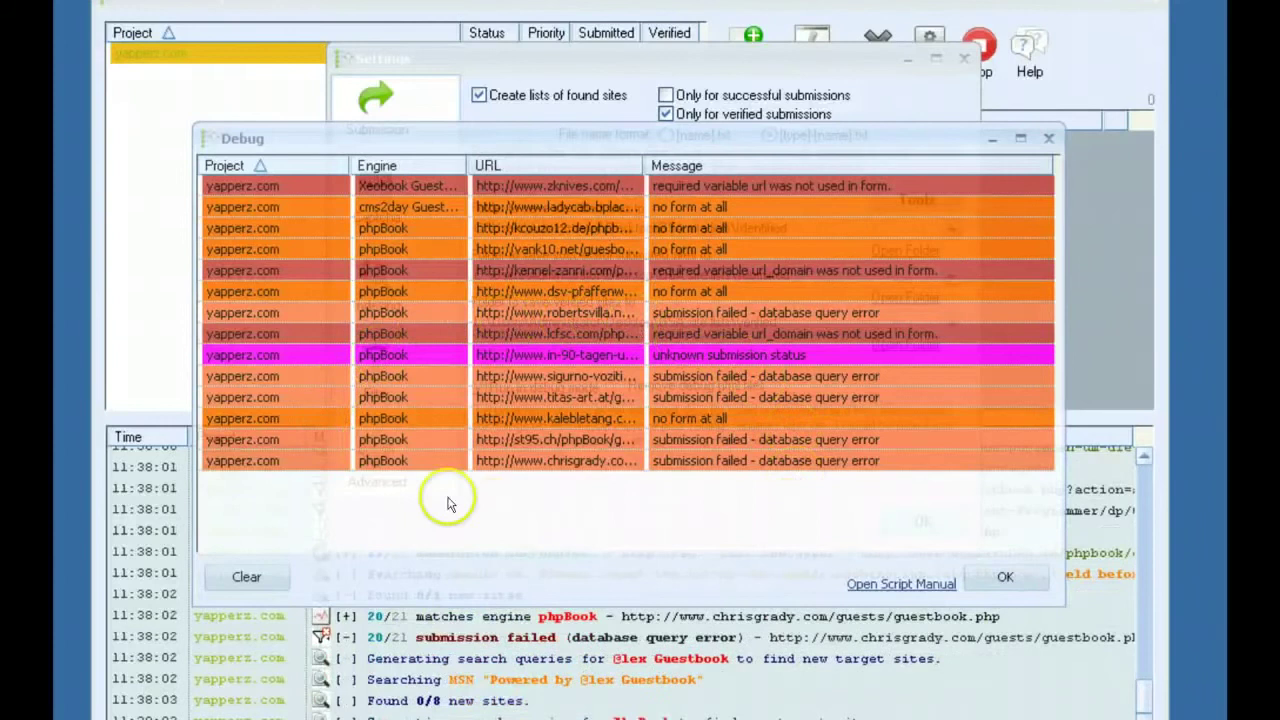
pyautogui.moveTo(556, 204)
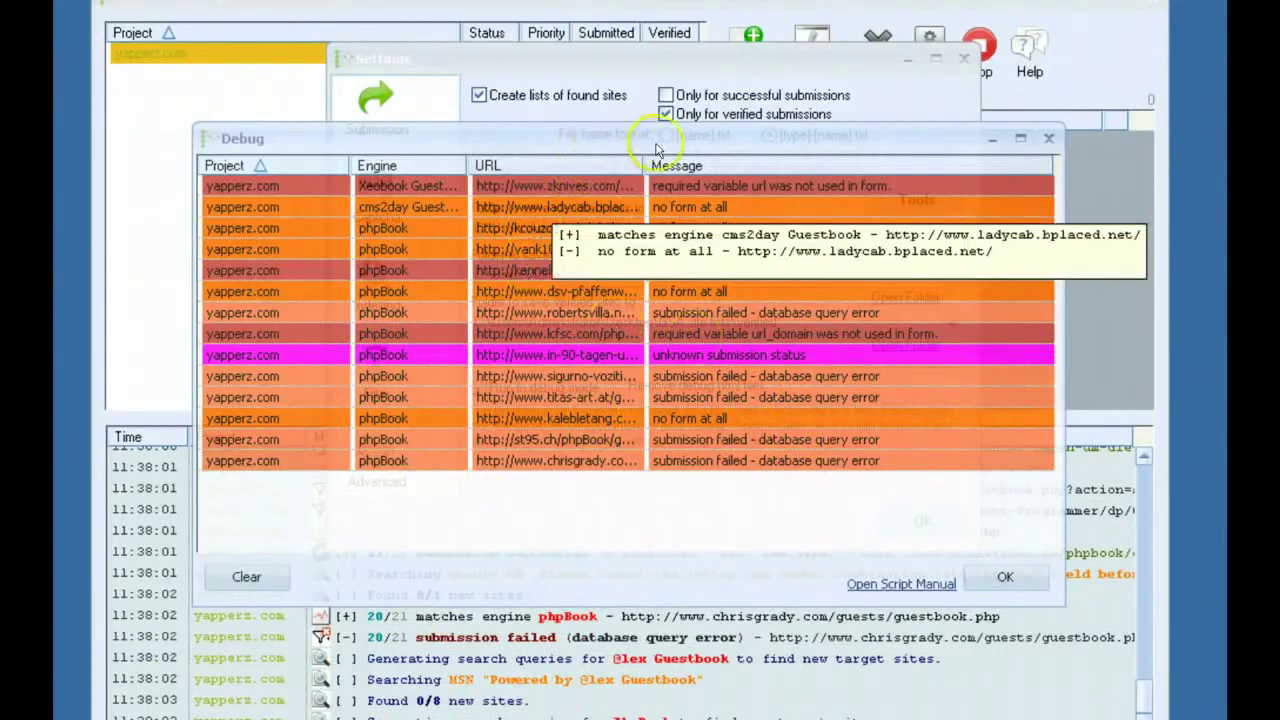
pyautogui.moveTo(760, 0); pyautogui.dragTo(760, 0)
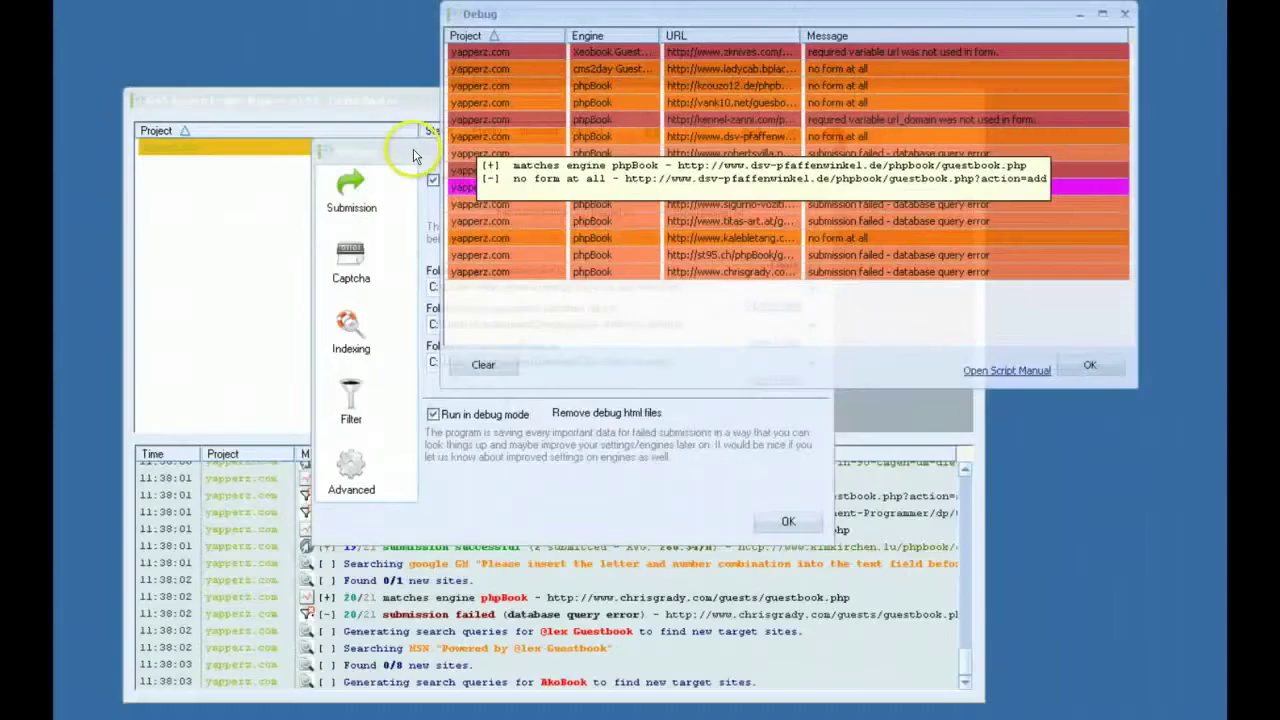
pyautogui.moveTo(468, 57); pyautogui.dragTo(356, 129)
pyautogui.moveTo(326, 212); pyautogui.dragTo(229, 307)
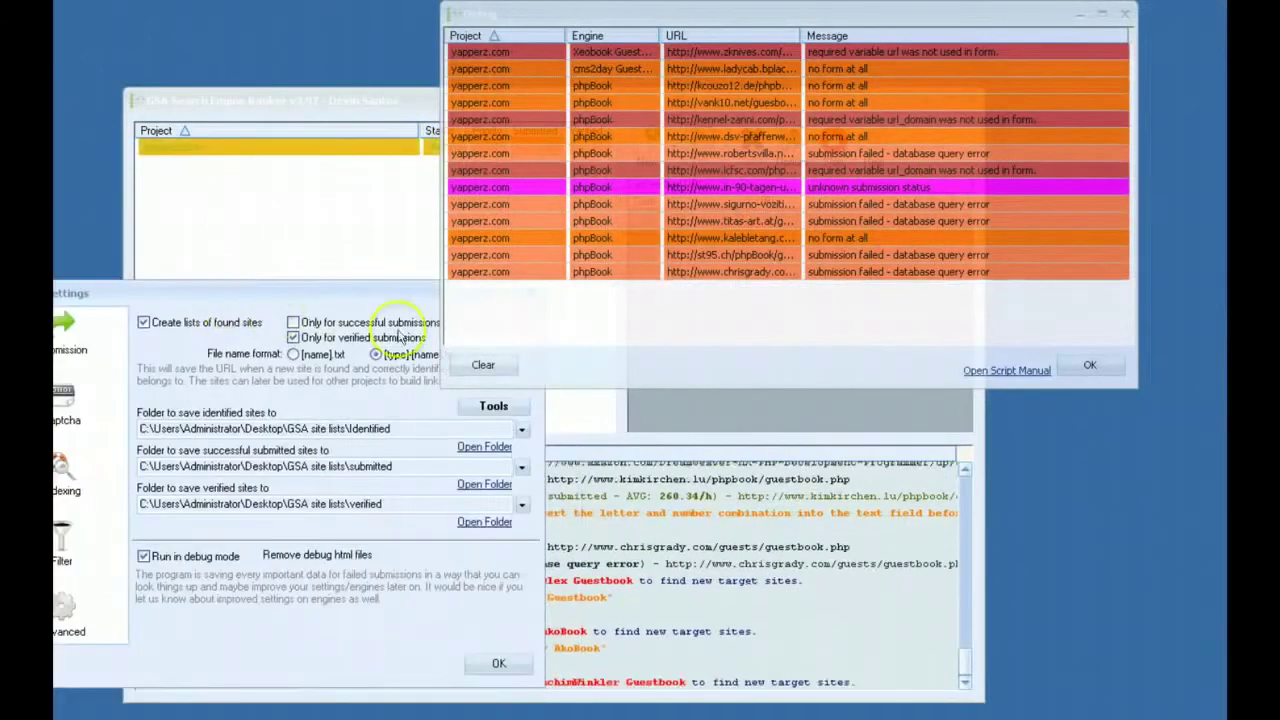
pyautogui.click(1126, 16)
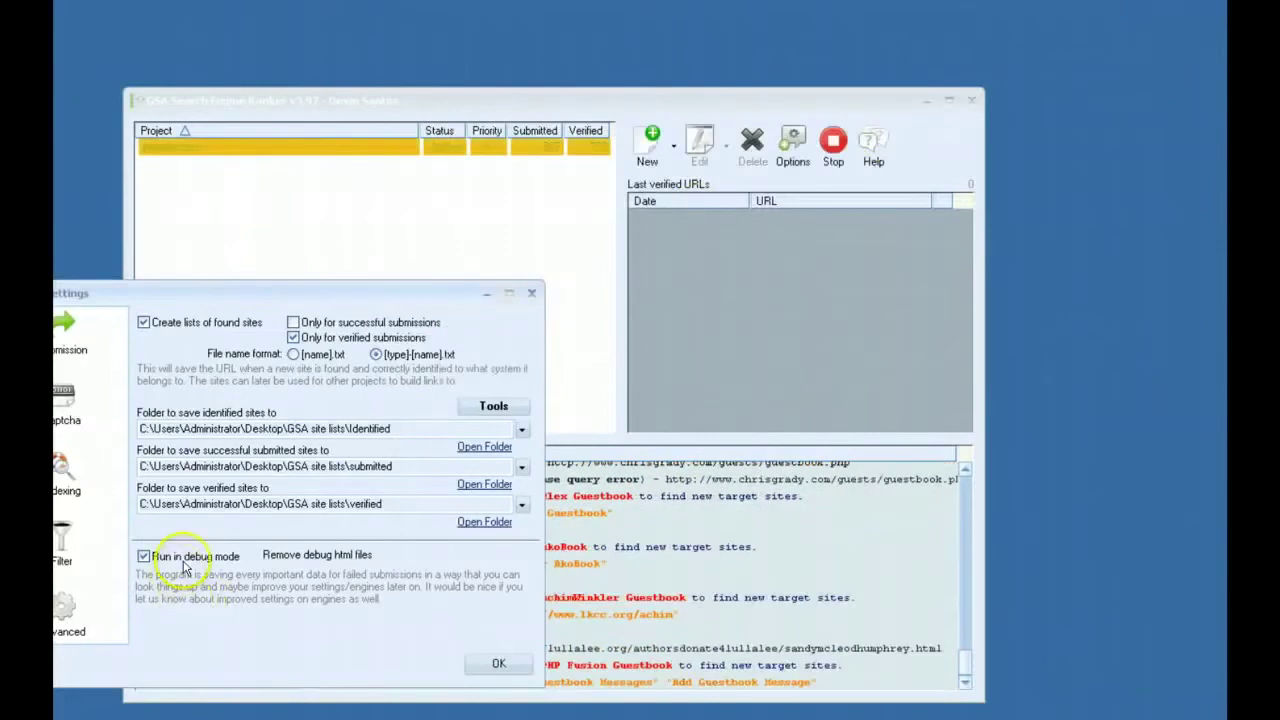
pyautogui.click(531, 293)
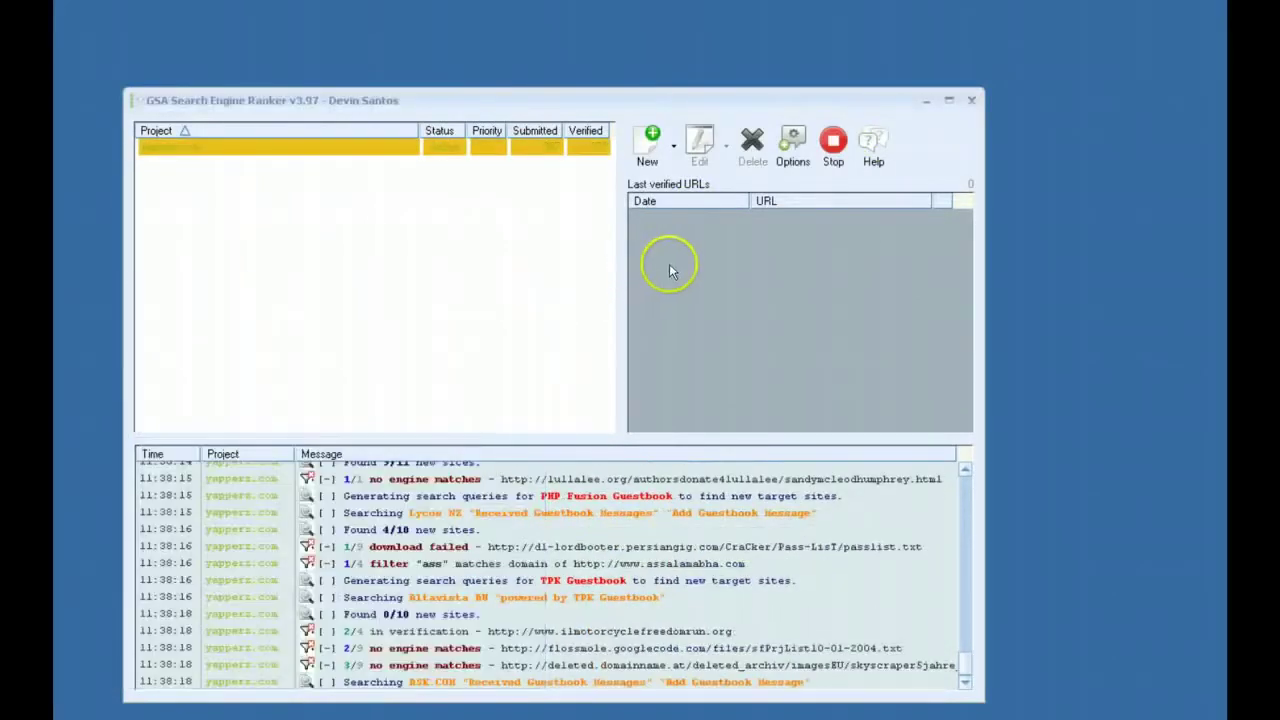
# - Stop the yapperz.com project and review the site list folders in the submission settings
pyautogui.click(831, 148)
pyautogui.click(648, 145)
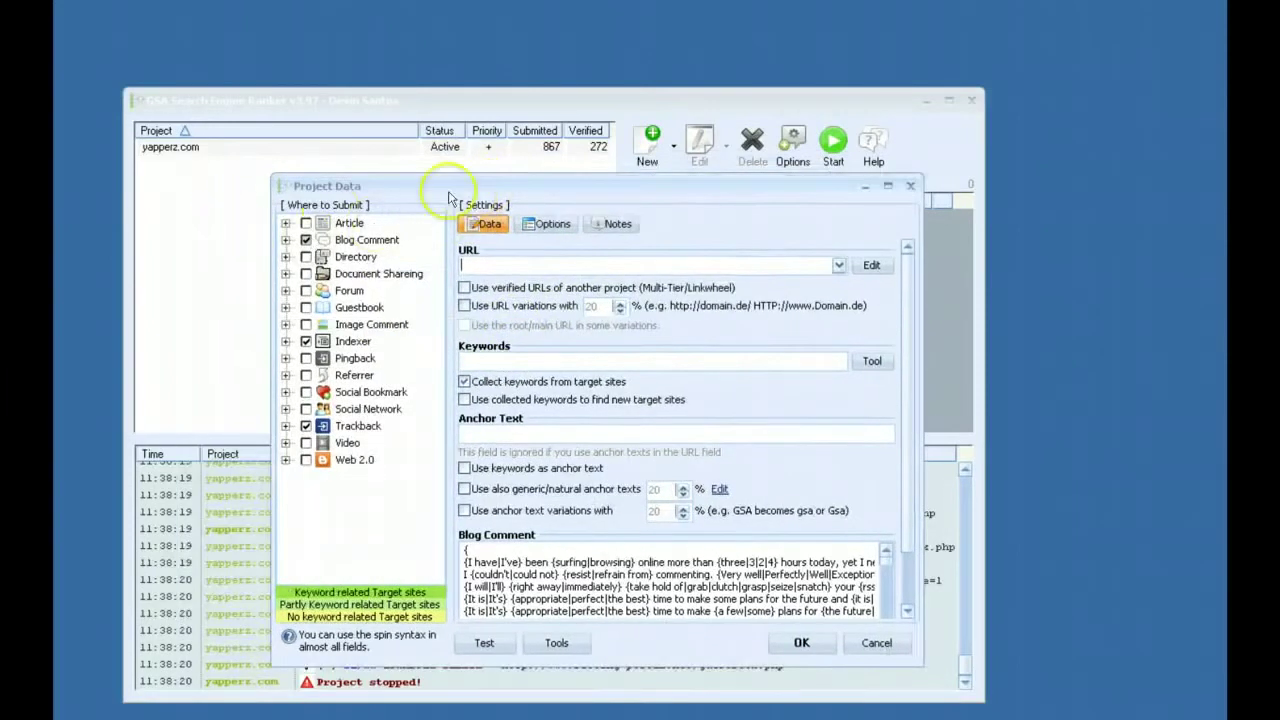
pyautogui.click(910, 186)
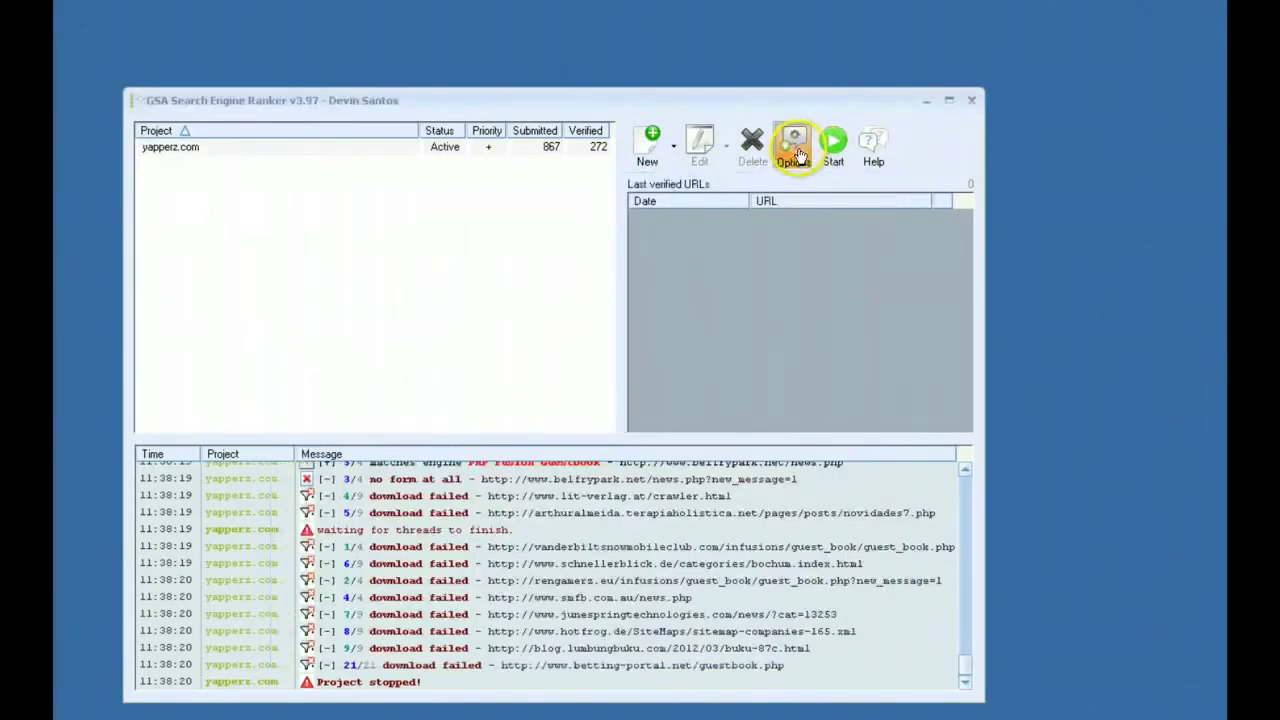
pyautogui.click(795, 150)
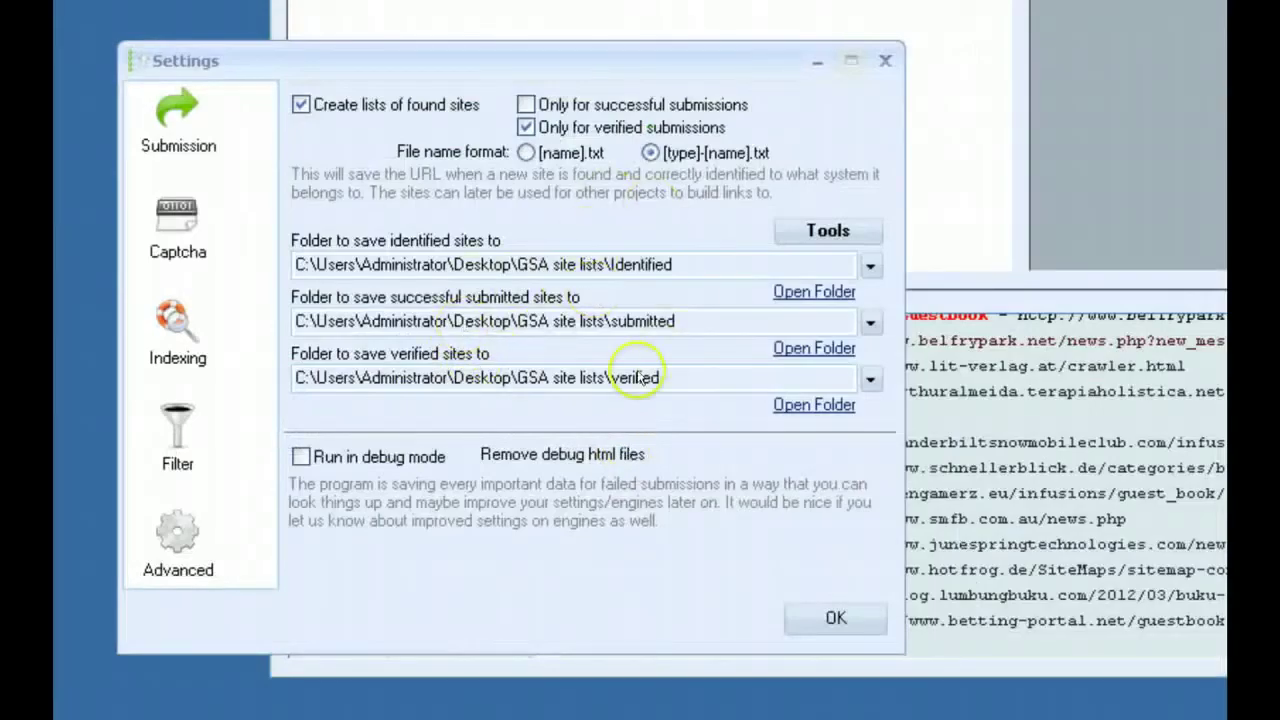
pyautogui.click(885, 60)
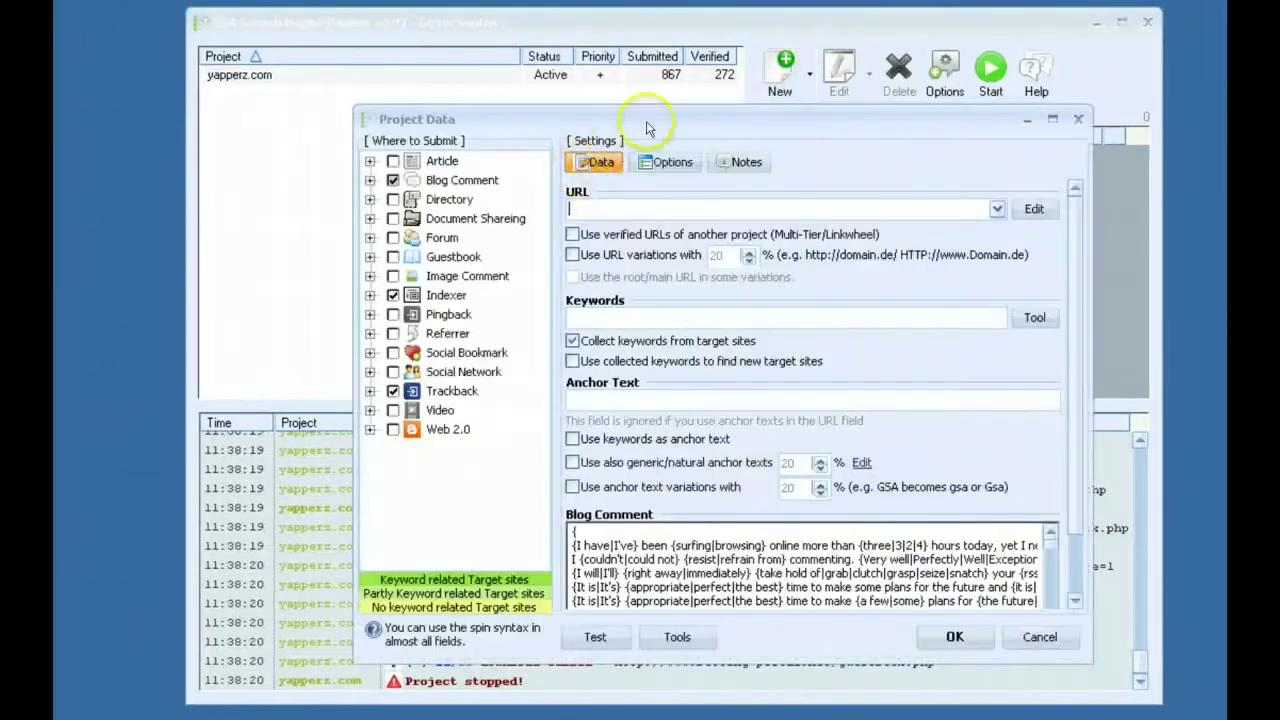
# - Set a new project to use URLs from global site lists with all search engines unchecked, and cancel the project
pyautogui.click(575, 170)
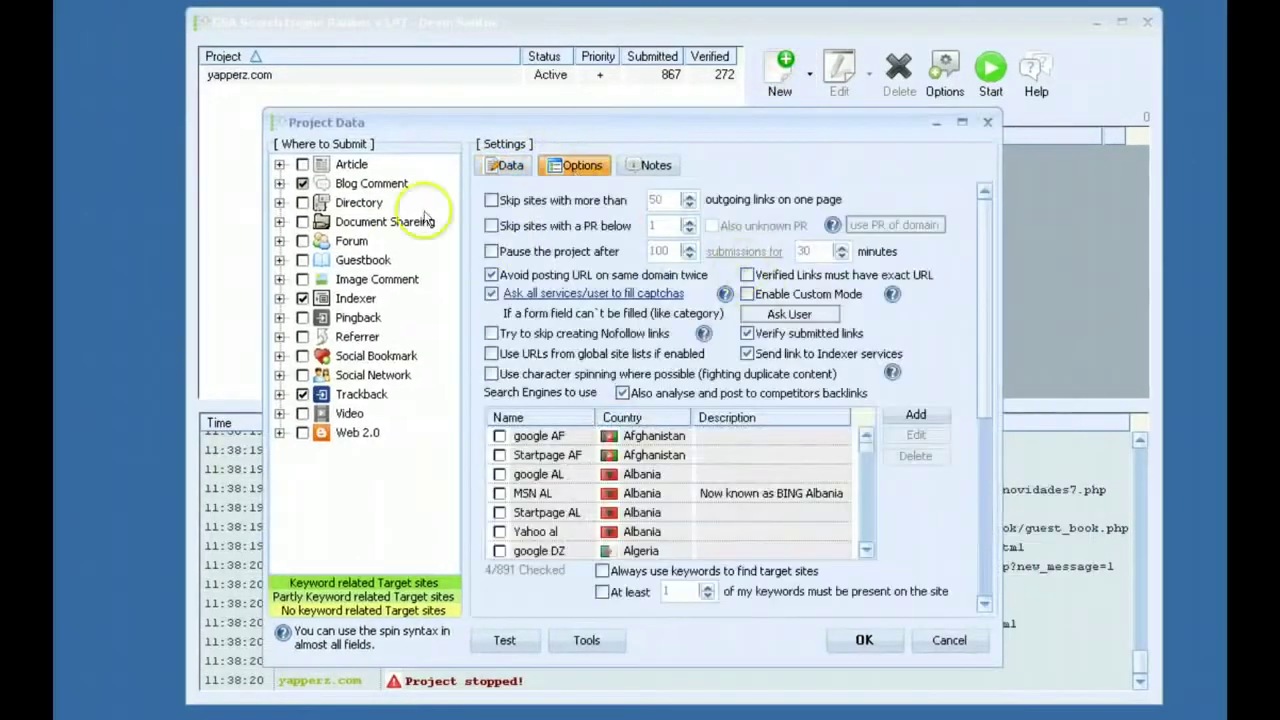
pyautogui.click(491, 355)
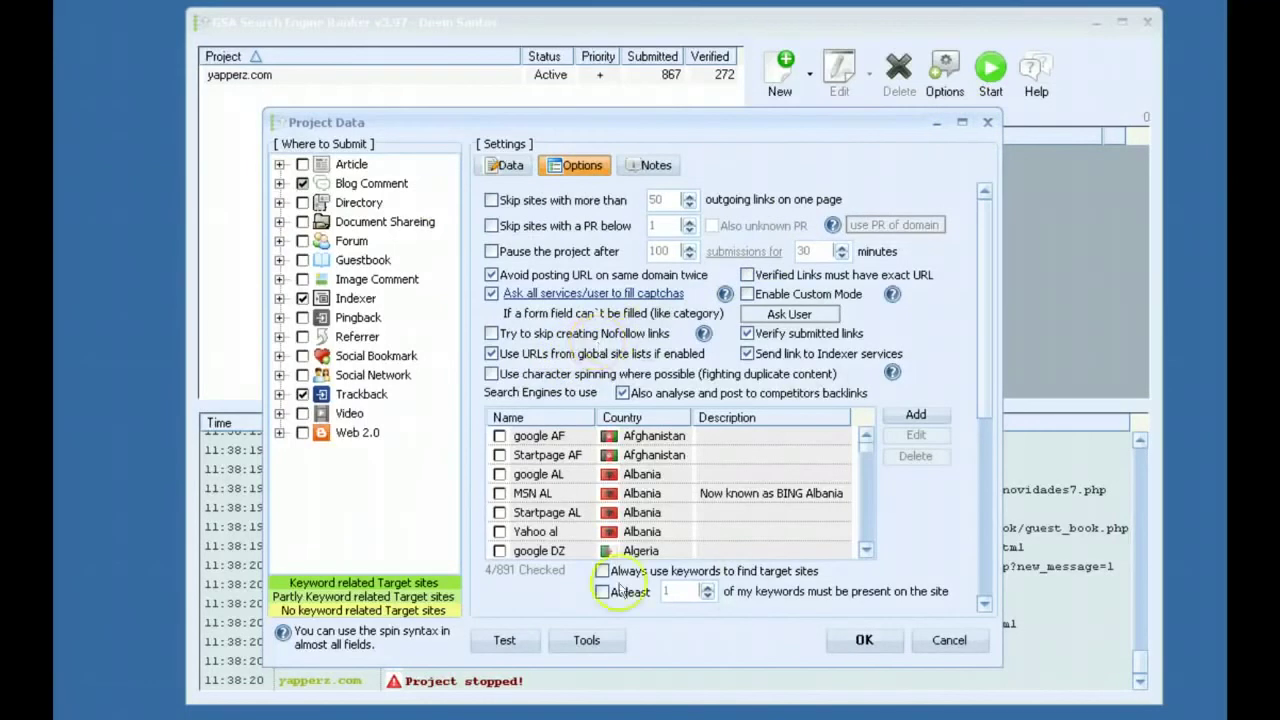
pyautogui.rightClick(660, 471)
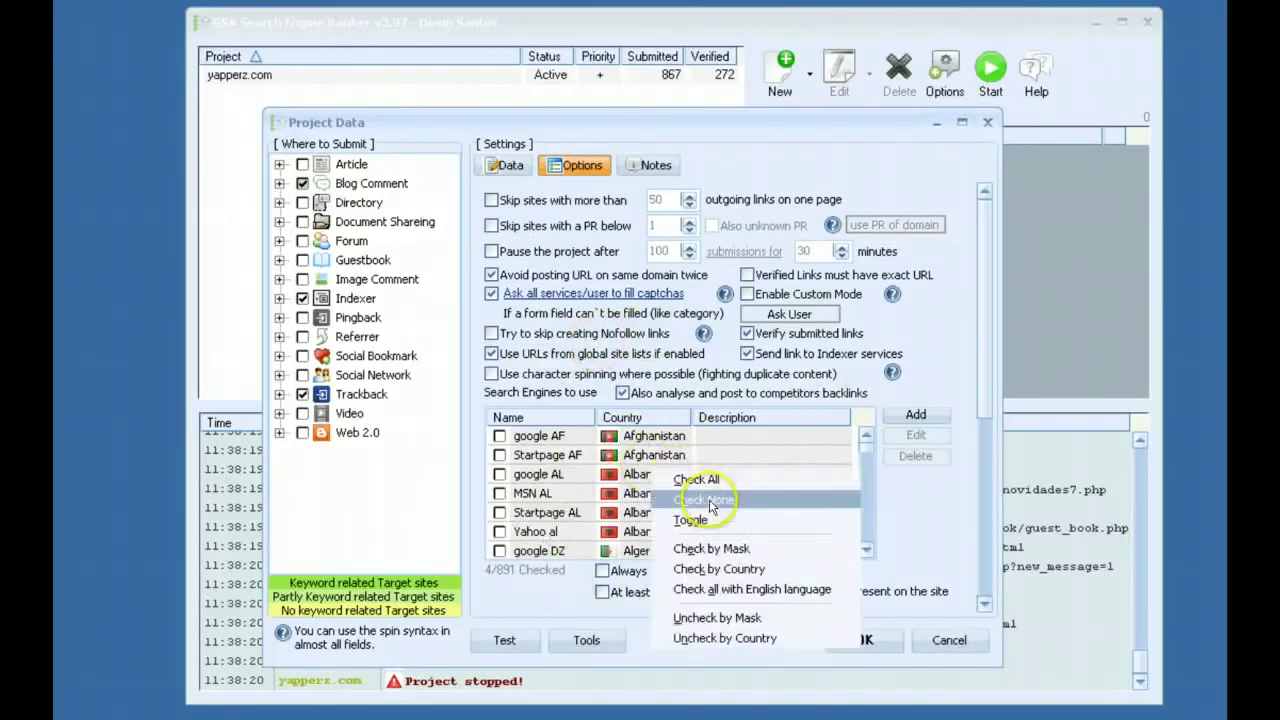
pyautogui.click(728, 500)
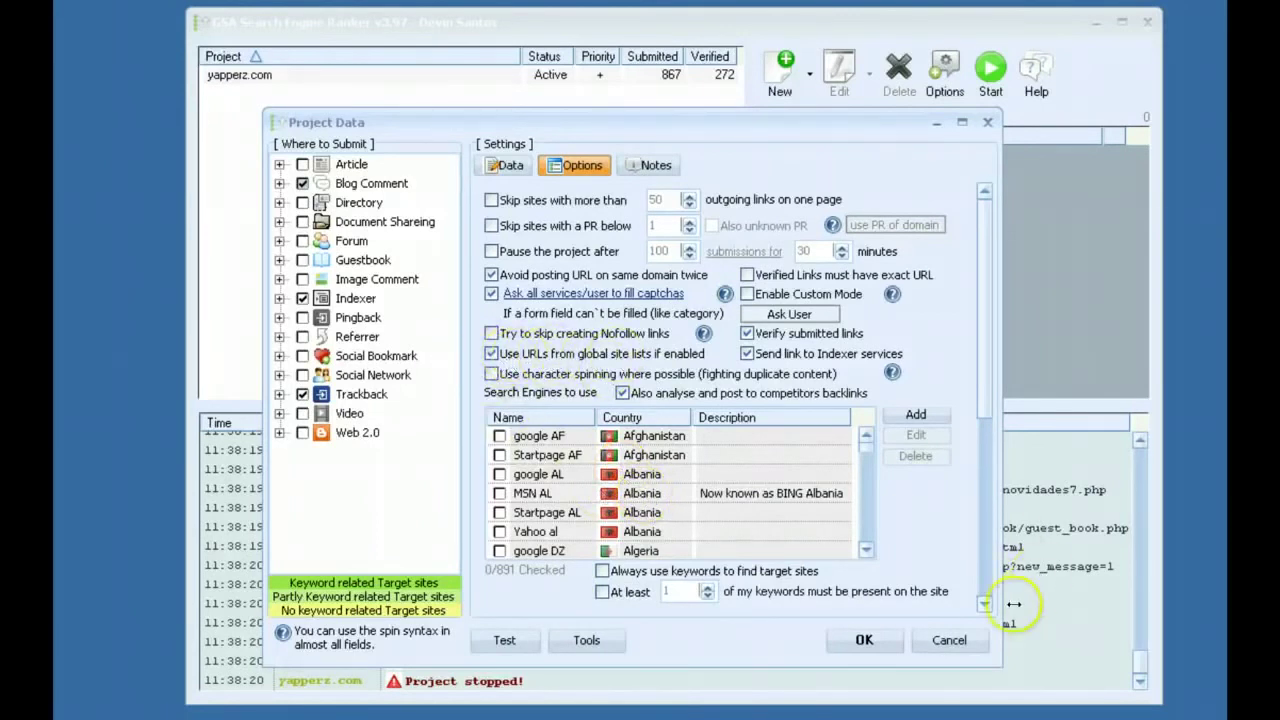
pyautogui.click(966, 643)
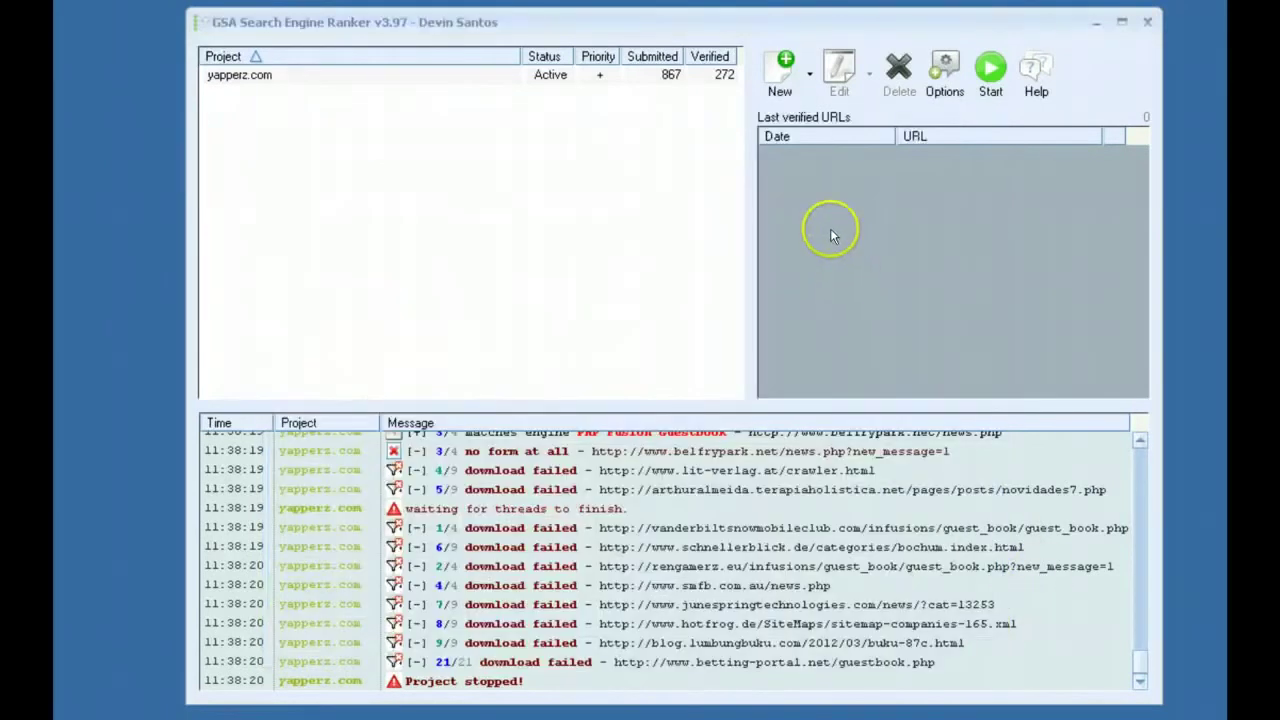
# - Reopen the submission settings that control which site lists are created and where they are saved
pyautogui.click(944, 72)
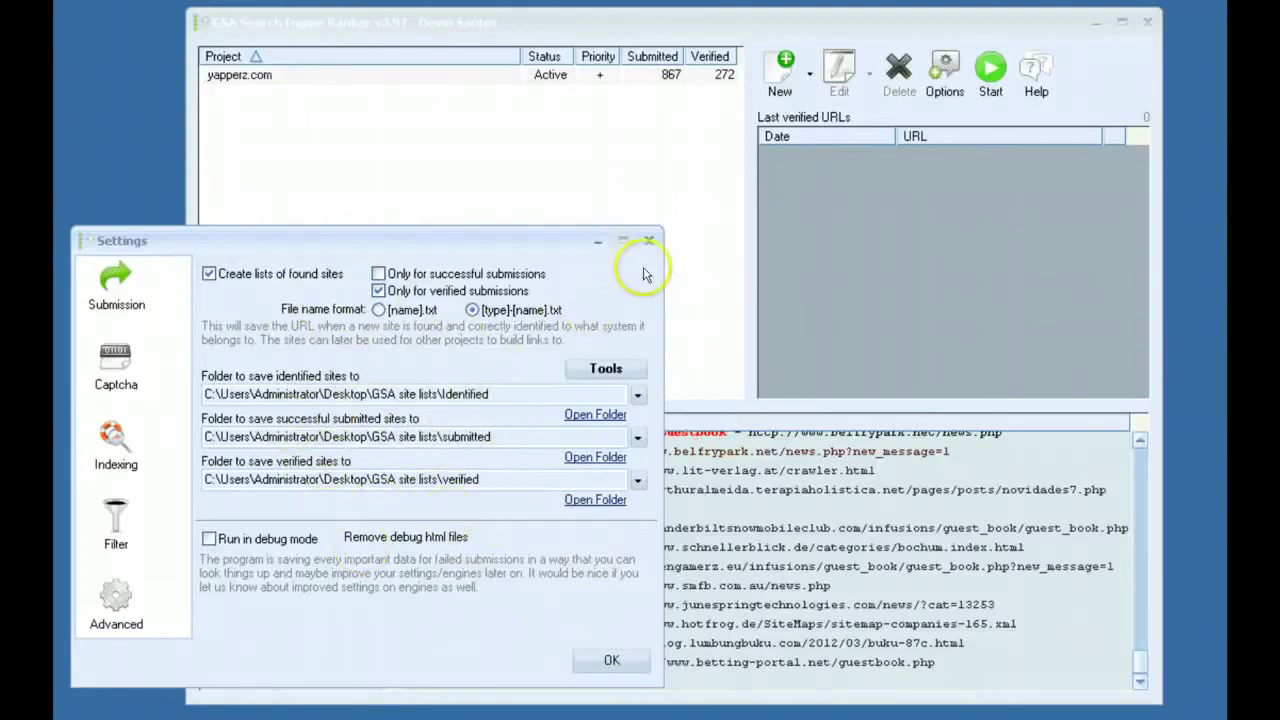
pyautogui.moveTo(516, 245); pyautogui.dragTo(837, 185)
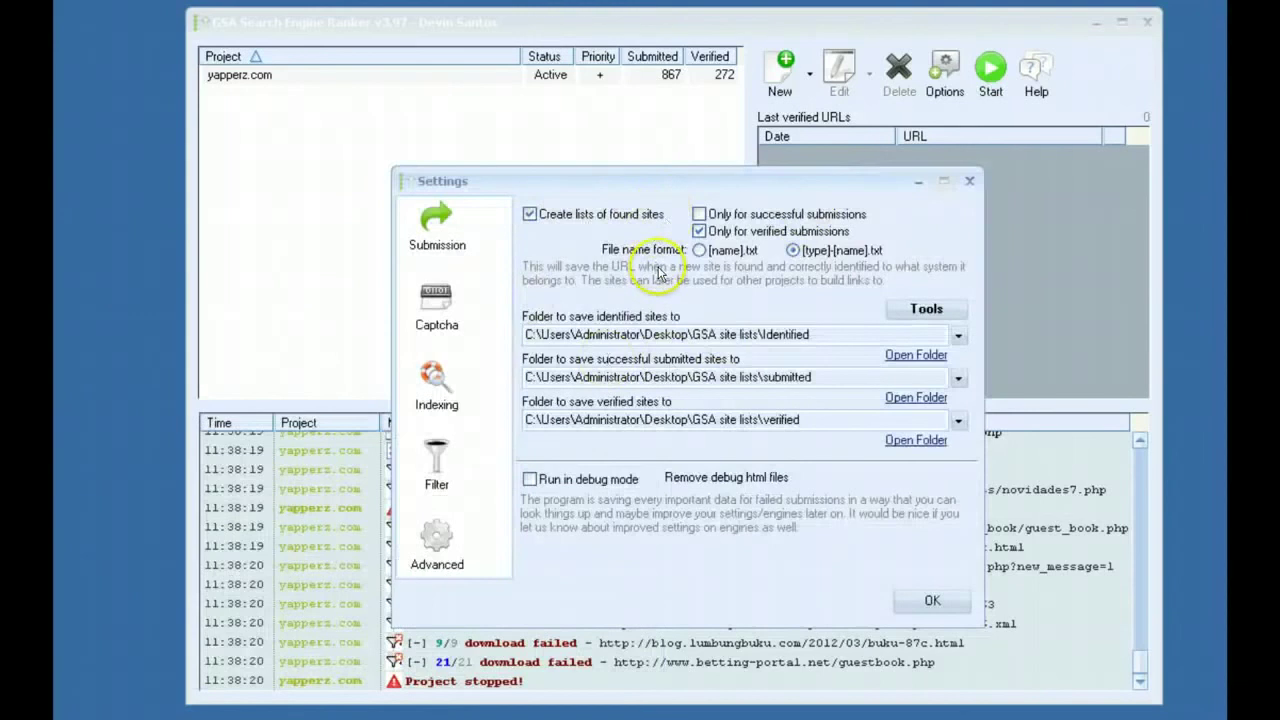